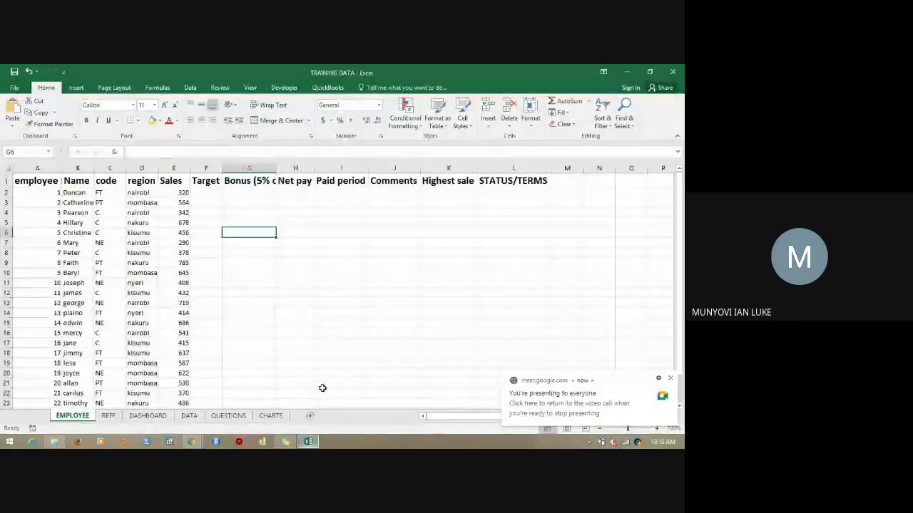
# Enter the bonus formula =5/100*E2 in cell G2 of the EMPLOYEE sheet.
pyautogui.click(262, 194)
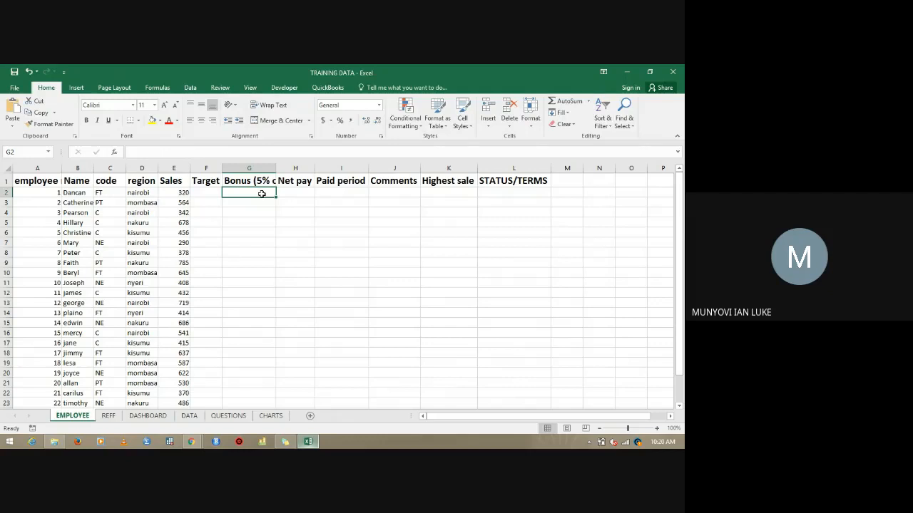
pyautogui.click(111, 420)
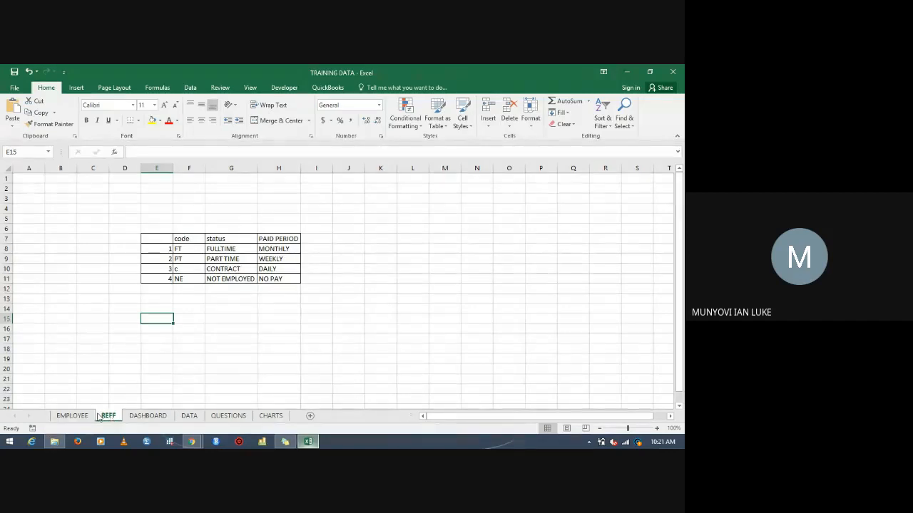
pyautogui.click(73, 416)
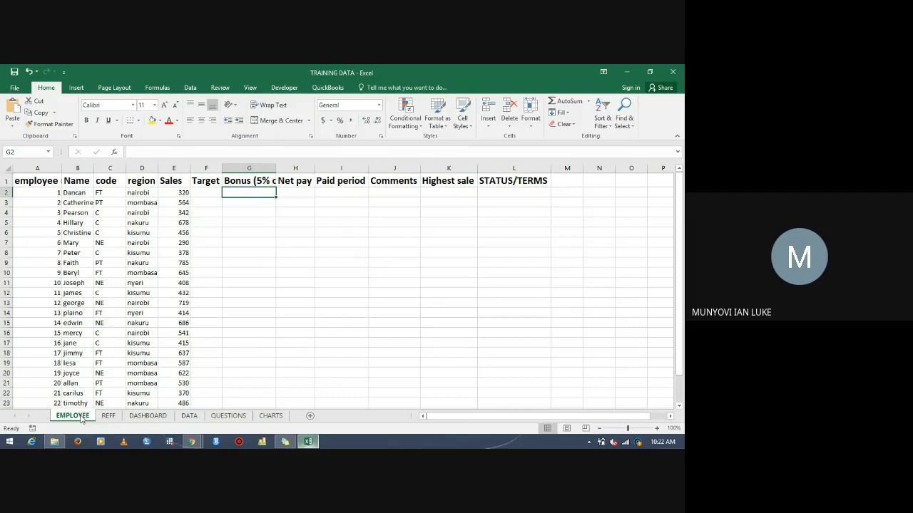
pyautogui.press('Up')
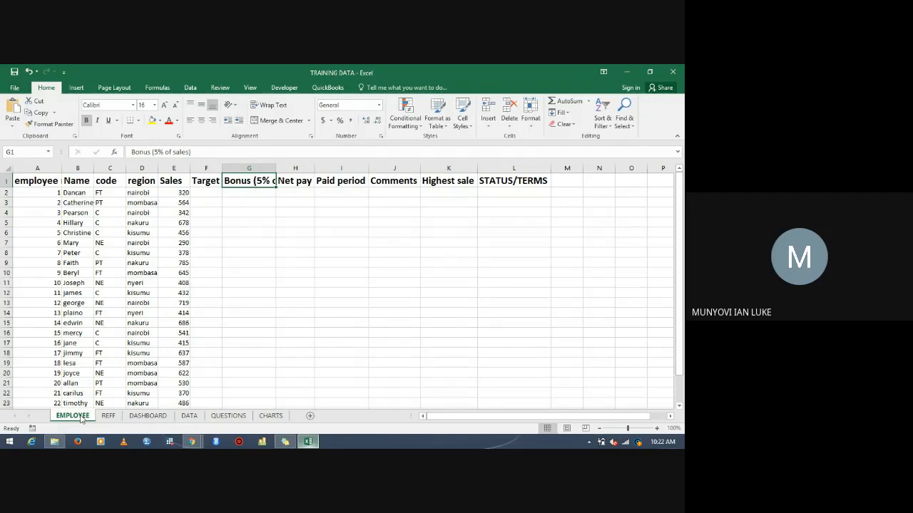
pyautogui.press('Down')
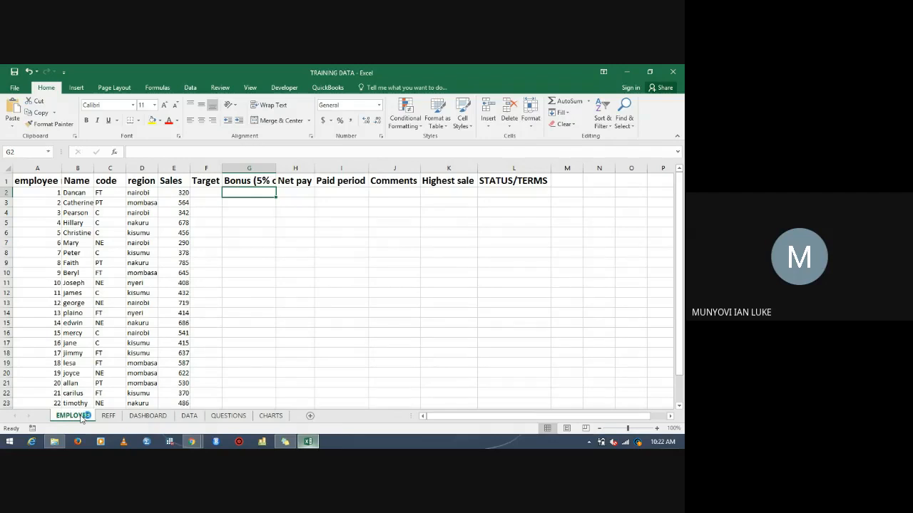
pyautogui.write('=')
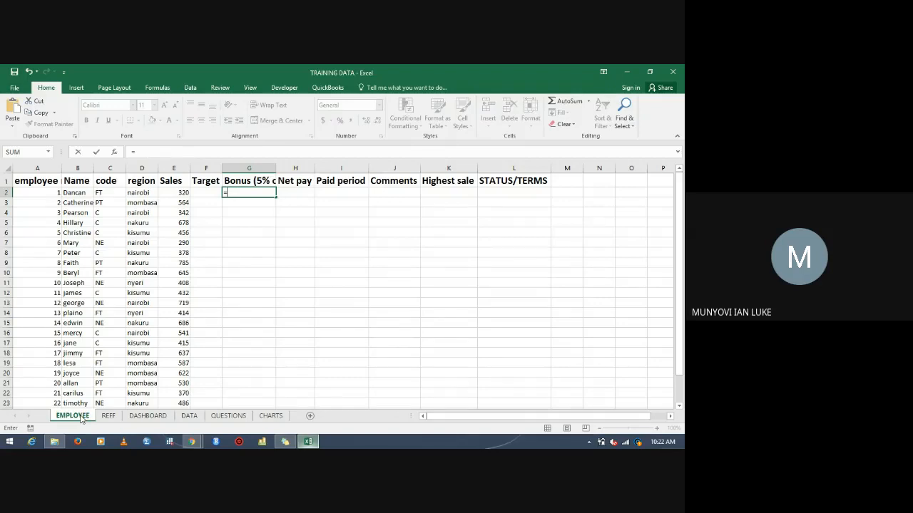
pyautogui.write('5/100*')
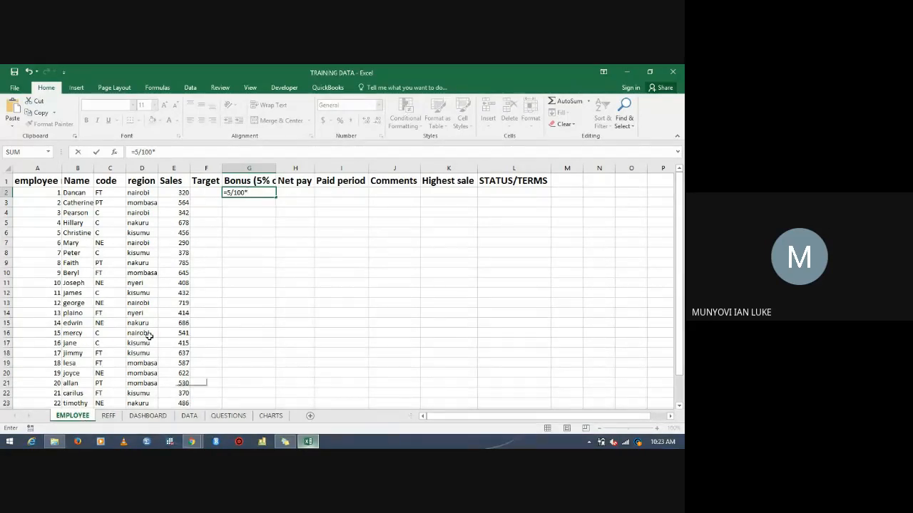
pyautogui.click(177, 193)
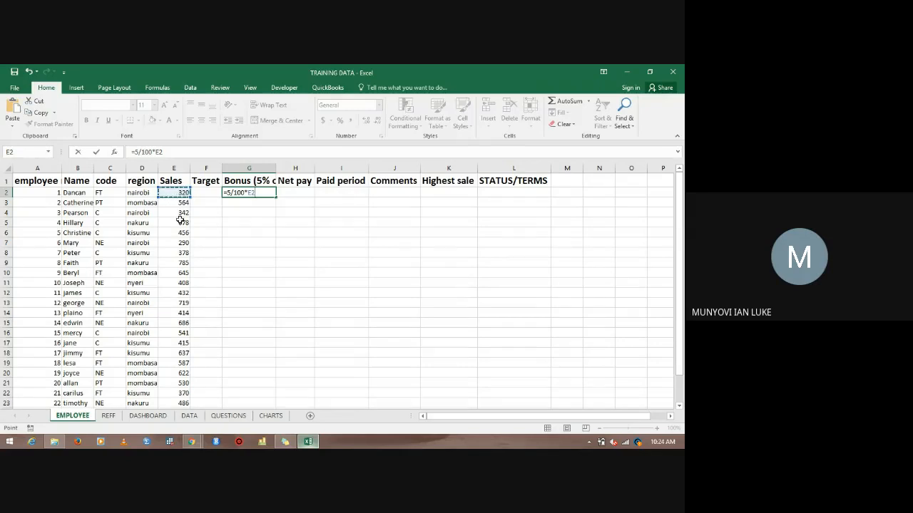
pyautogui.press('Return')
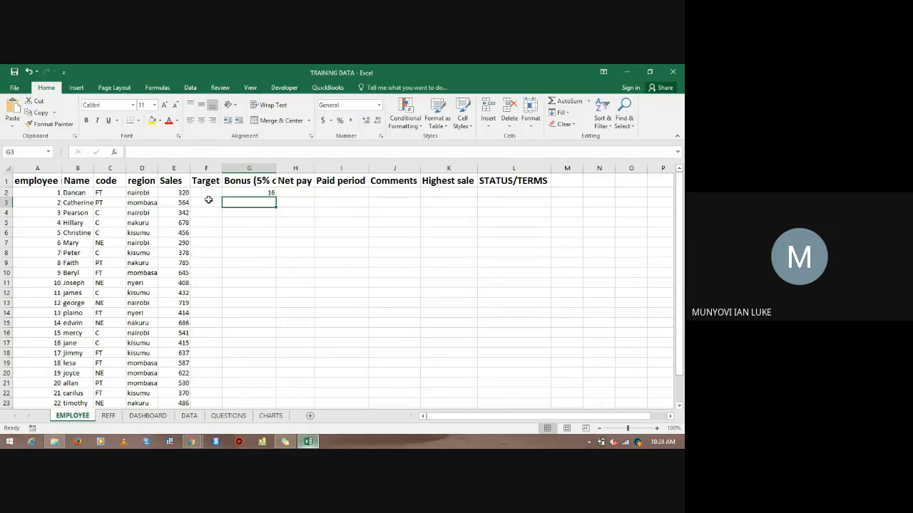
# Fill the bonus formula from G2 down to the last employee in row 26.
pyautogui.click(251, 193)
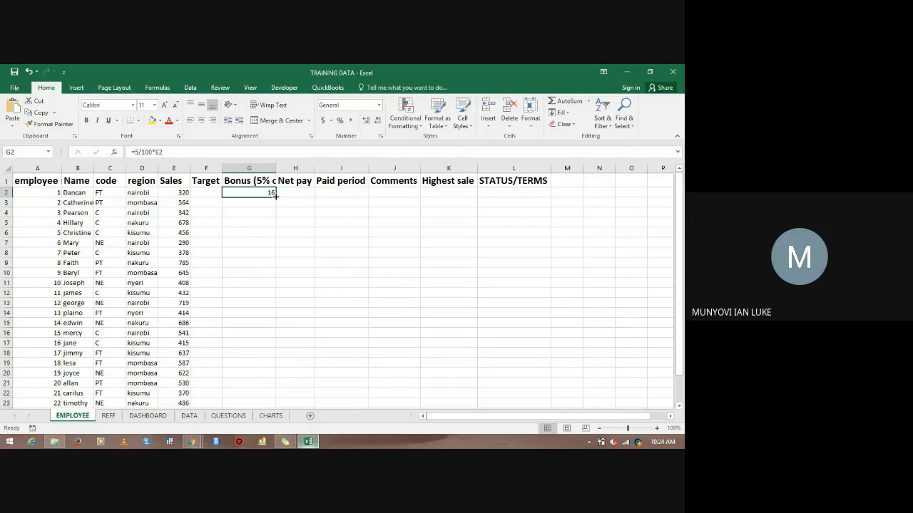
pyautogui.moveTo(275, 196)
pyautogui.mouseDown()
pyautogui.moveTo(270, 417)
pyautogui.moveTo(271, 394)
pyautogui.mouseUp()
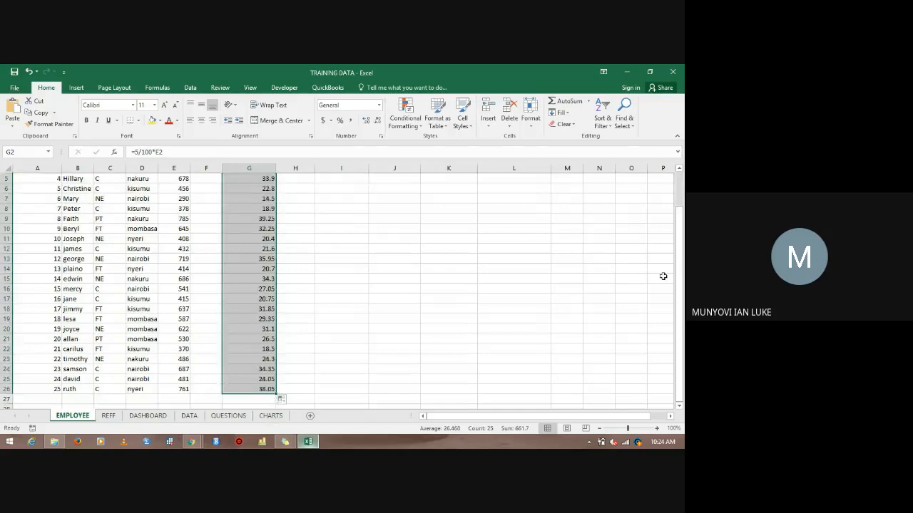
pyautogui.moveTo(683, 292); pyautogui.dragTo(683, 182)
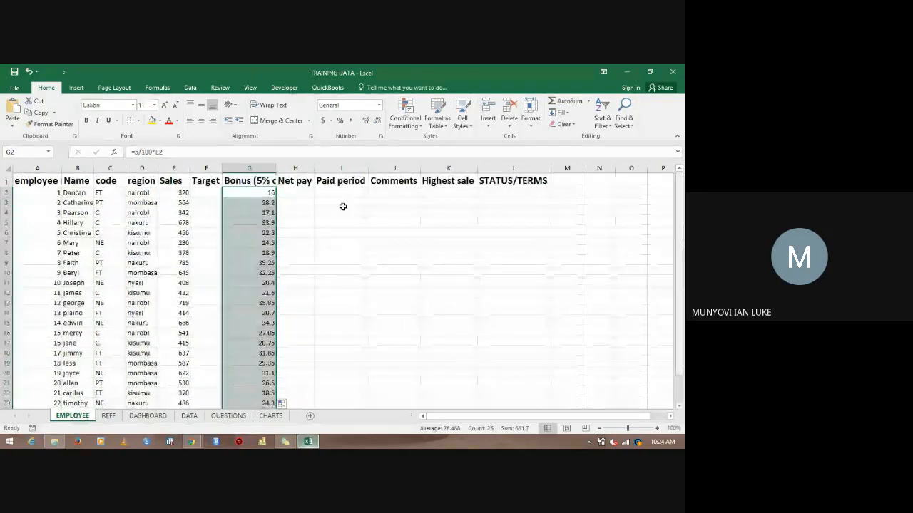
# Examine the full text of the Net pay header in H1 to see how net pay is calculated.
pyautogui.click(298, 193)
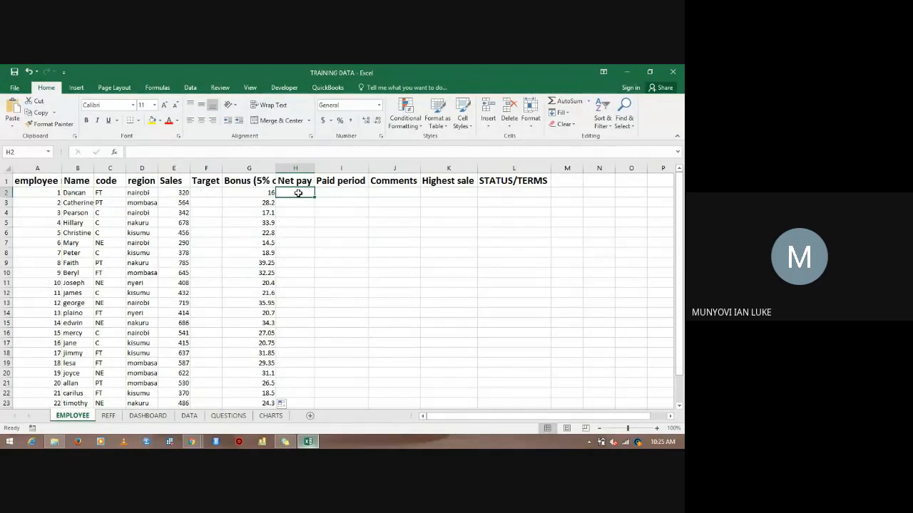
pyautogui.press('Up')
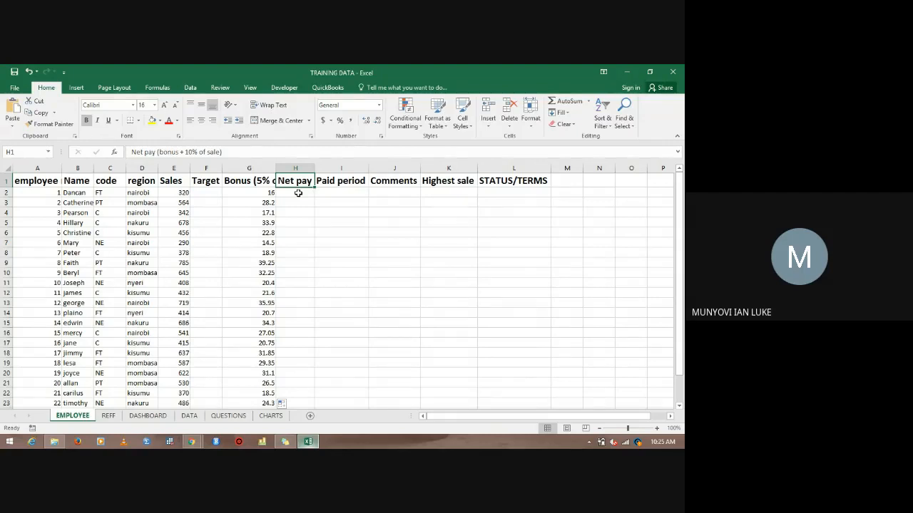
pyautogui.click(298, 194)
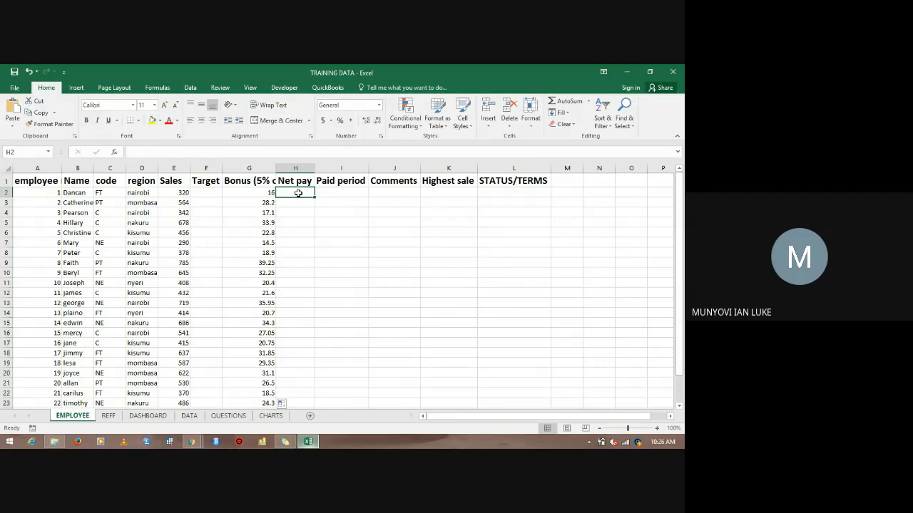
pyautogui.press('Down')
pyautogui.press('Down')
pyautogui.press('Down')
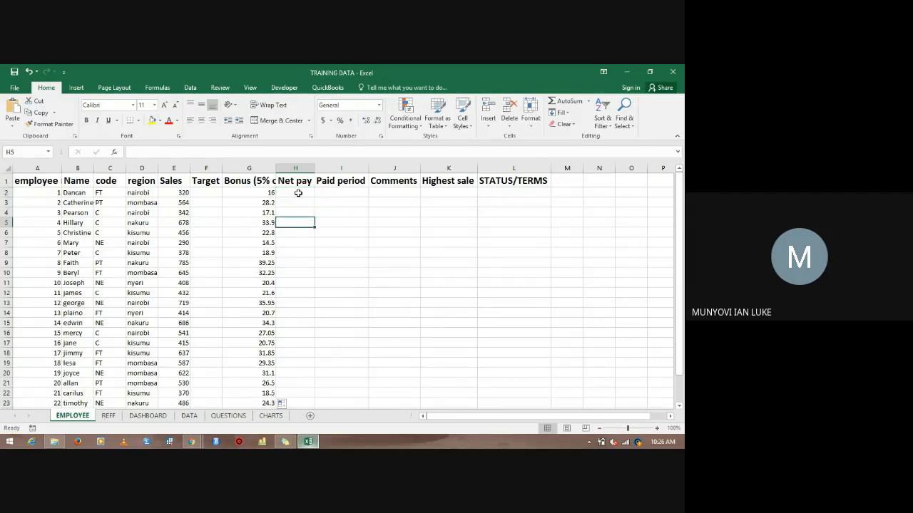
pyautogui.press('Up')
pyautogui.press('Up')
pyautogui.press('Up')
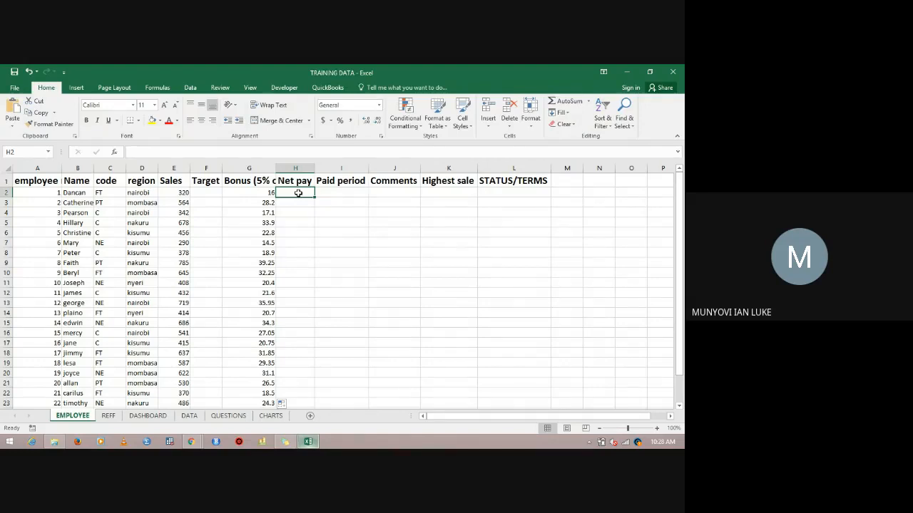
pyautogui.press('Up')
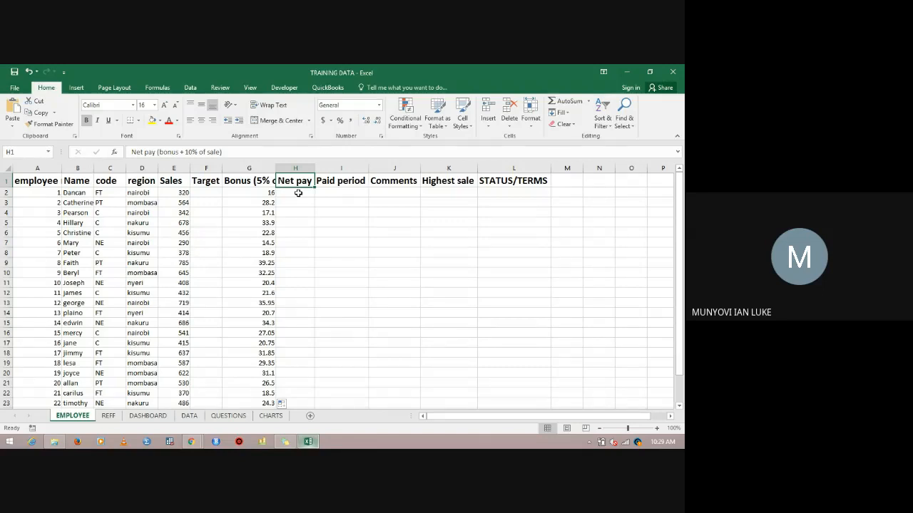
# Enter the net pay formula =10/100*E2+G2 in H2 and fill it down for all employees.
pyautogui.click(298, 194)
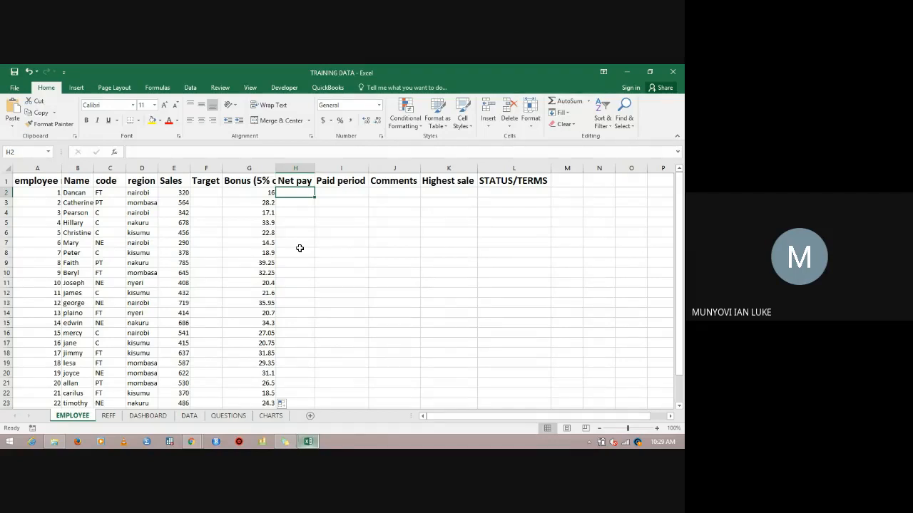
pyautogui.write('=10/')
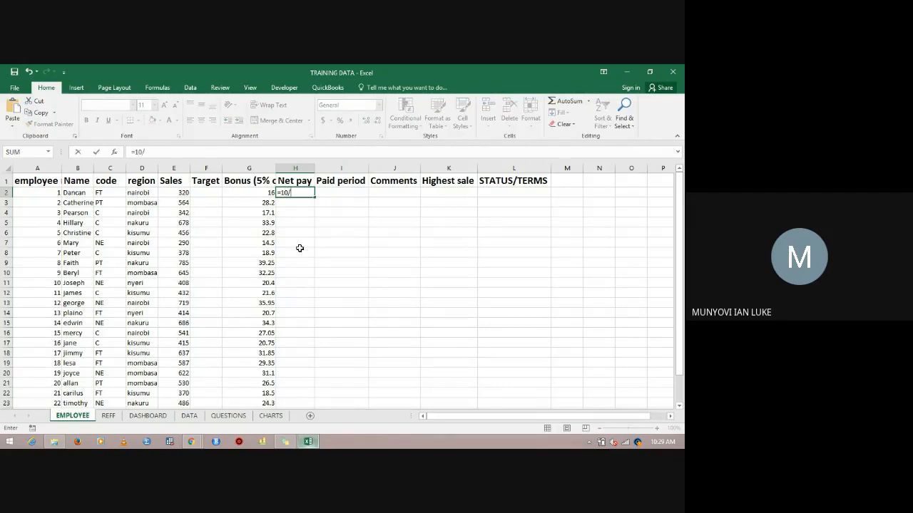
pyautogui.write('100*')
pyautogui.click(176, 192)
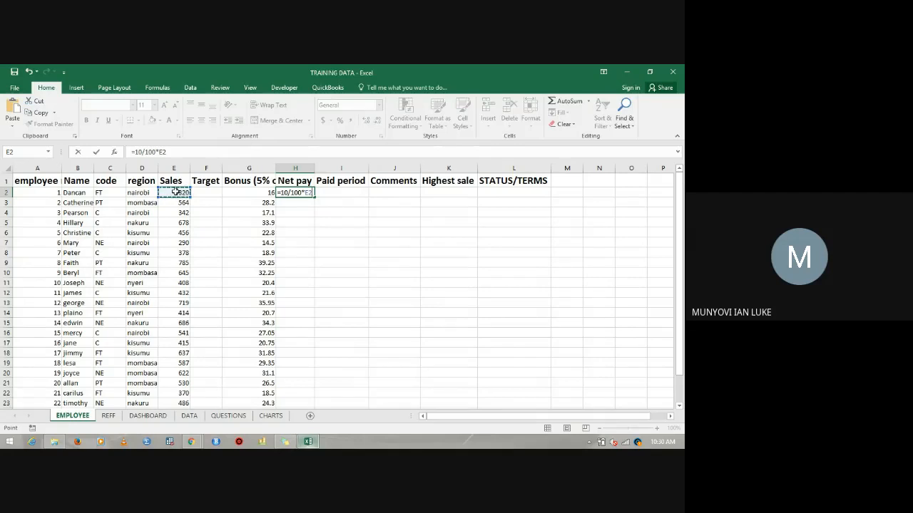
pyautogui.write('+')
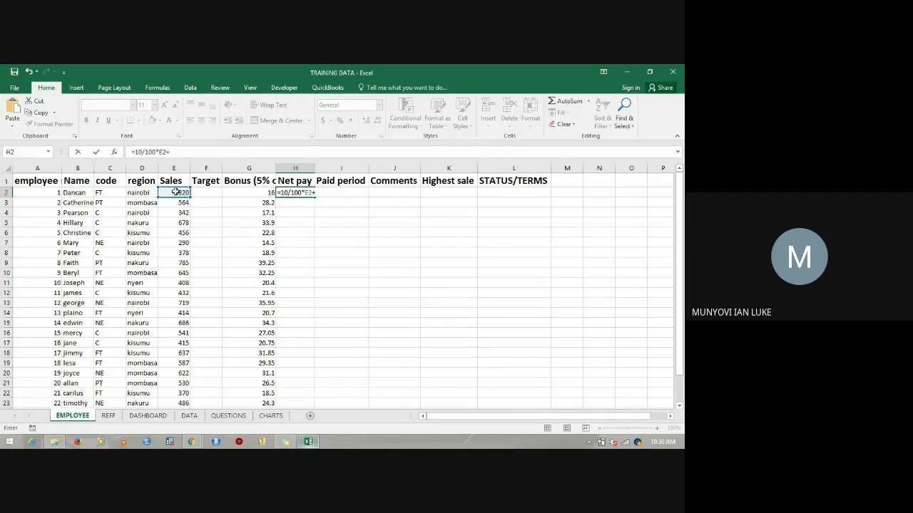
pyautogui.click(261, 193)
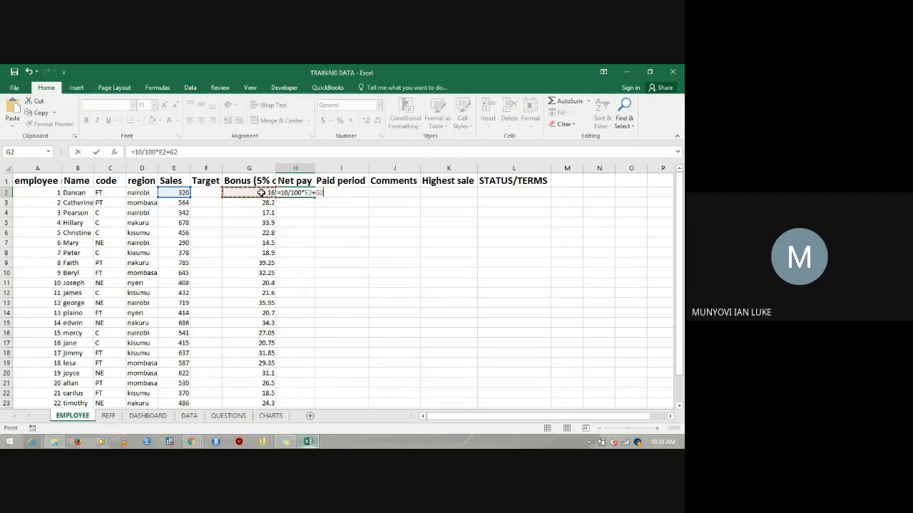
pyautogui.press('Return')
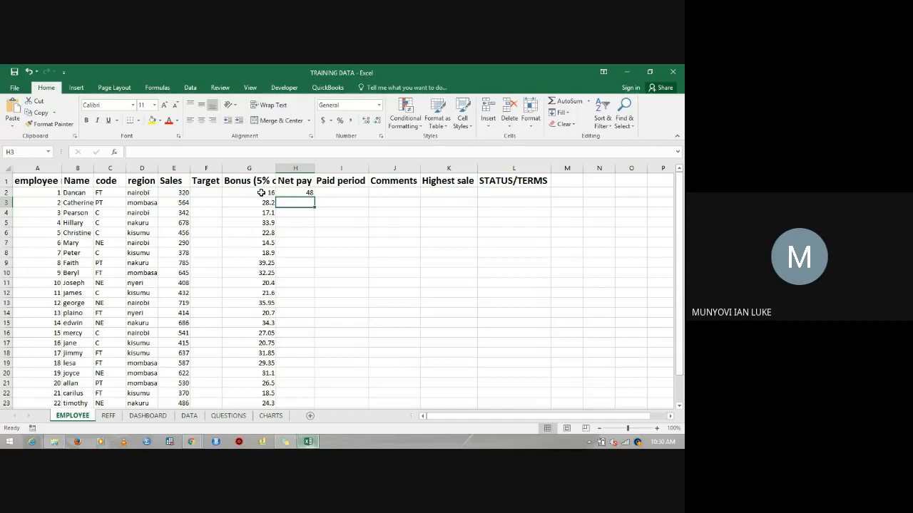
pyautogui.click(295, 193)
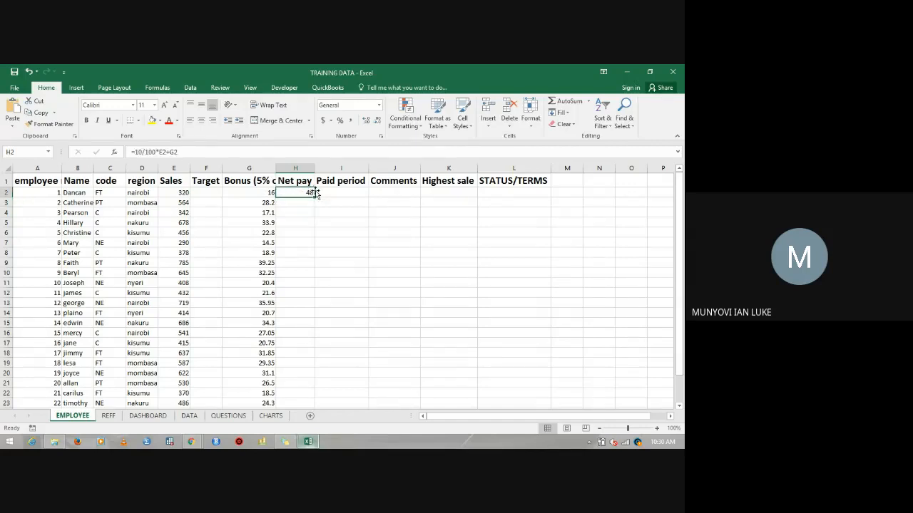
pyautogui.doubleClick(314, 197)
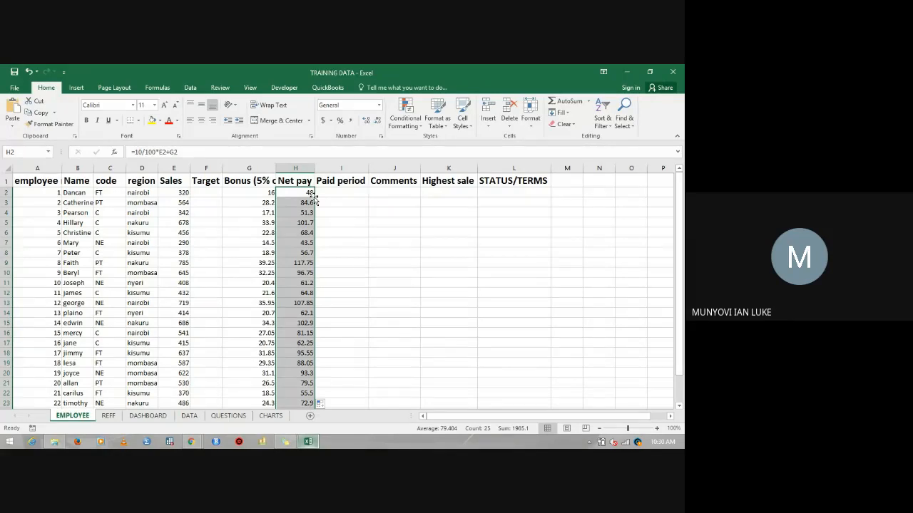
# Copy the code, status and paid period table F7:H11 on the REFF sheet and paste it transposed at L11.
pyautogui.click(336, 194)
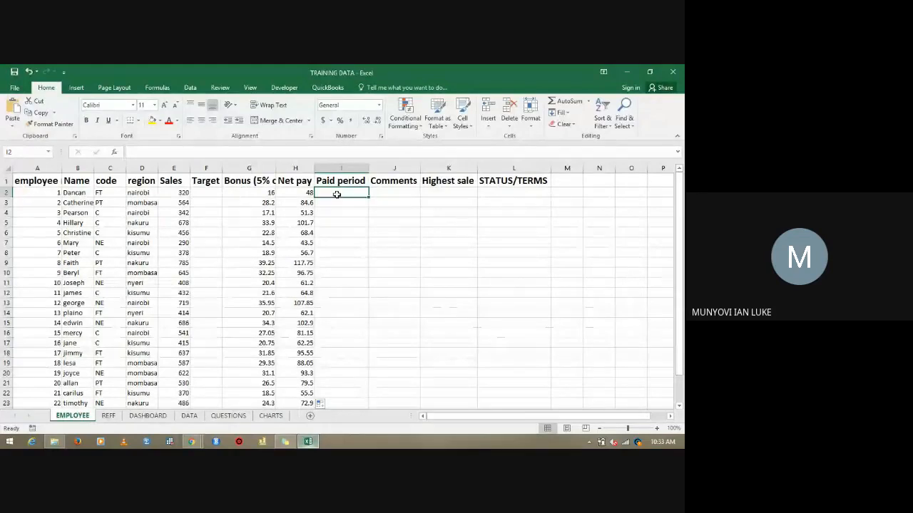
pyautogui.click(110, 416)
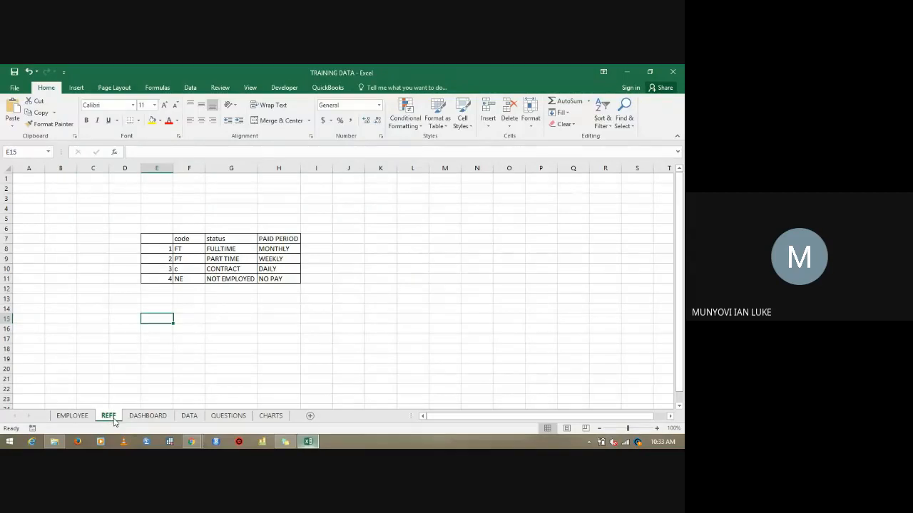
pyautogui.click(72, 417)
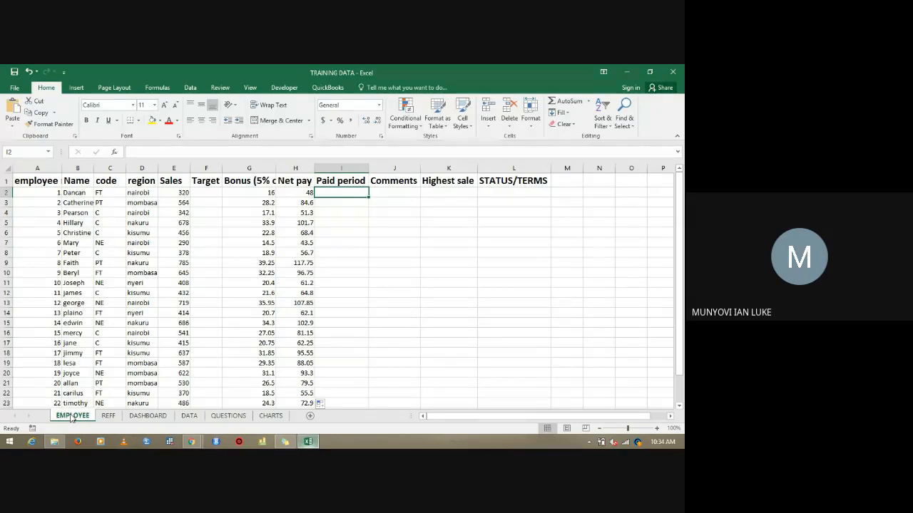
pyautogui.click(107, 416)
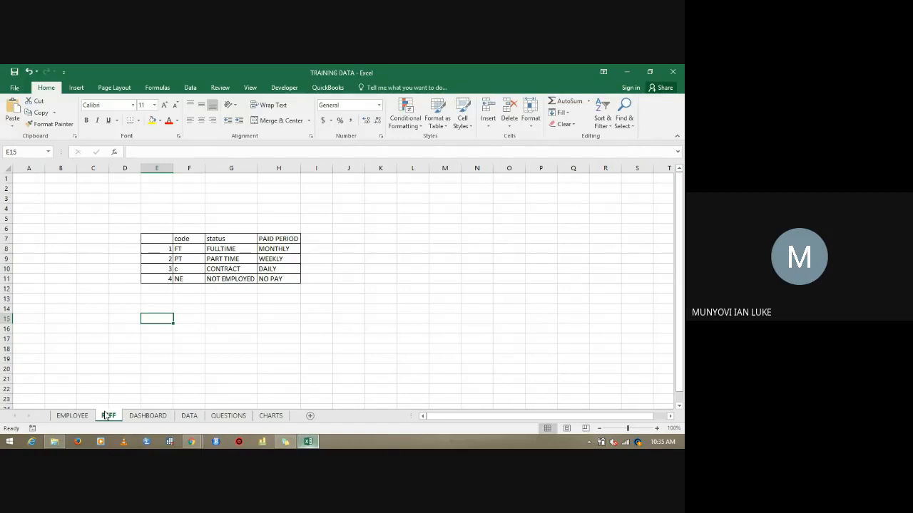
pyautogui.click(190, 239)
pyautogui.moveTo(248, 246); pyautogui.dragTo(284, 280)
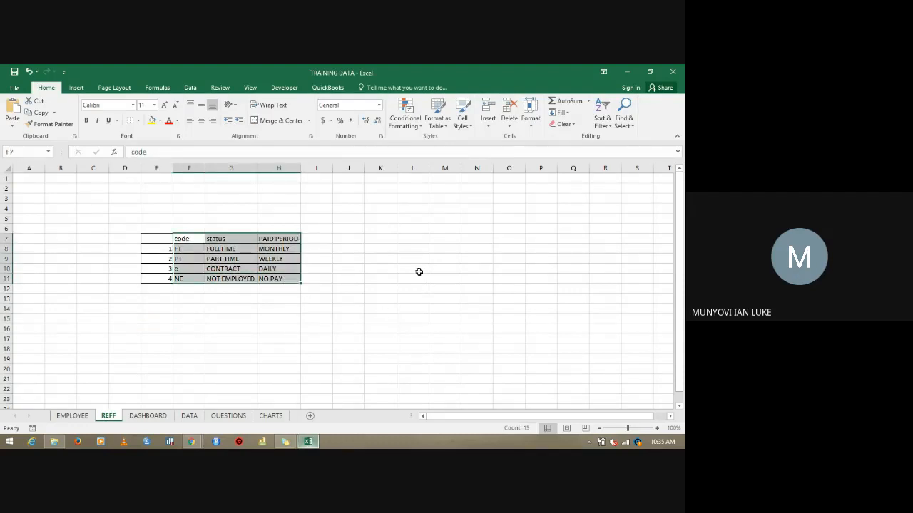
pyautogui.hotkey('ctrl', 'c')
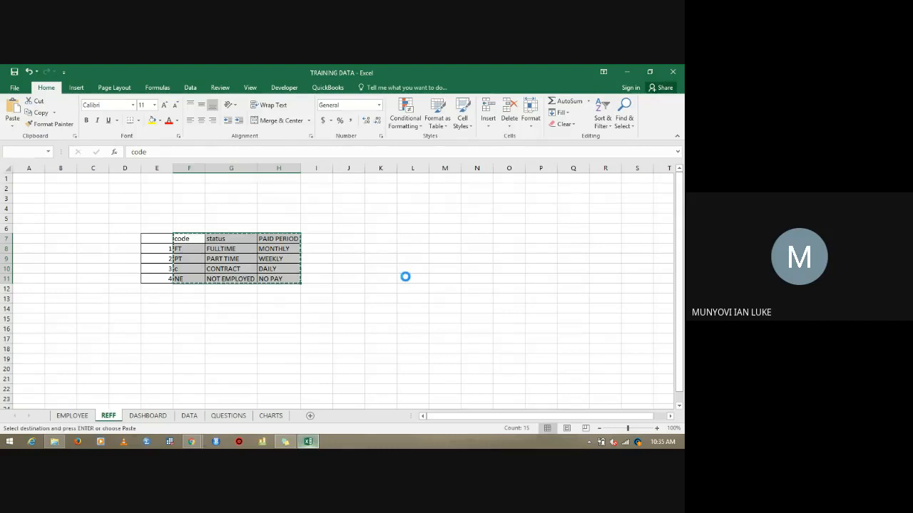
pyautogui.click(405, 277)
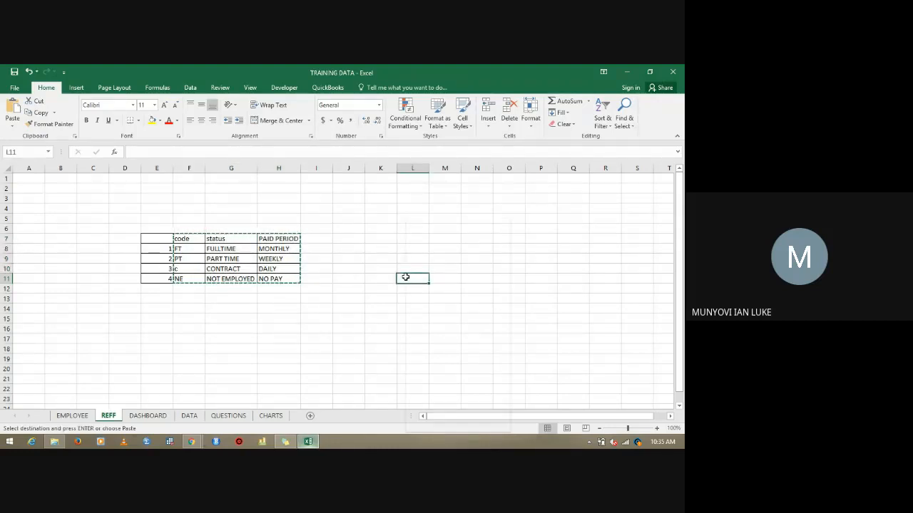
pyautogui.rightClick(405, 277)
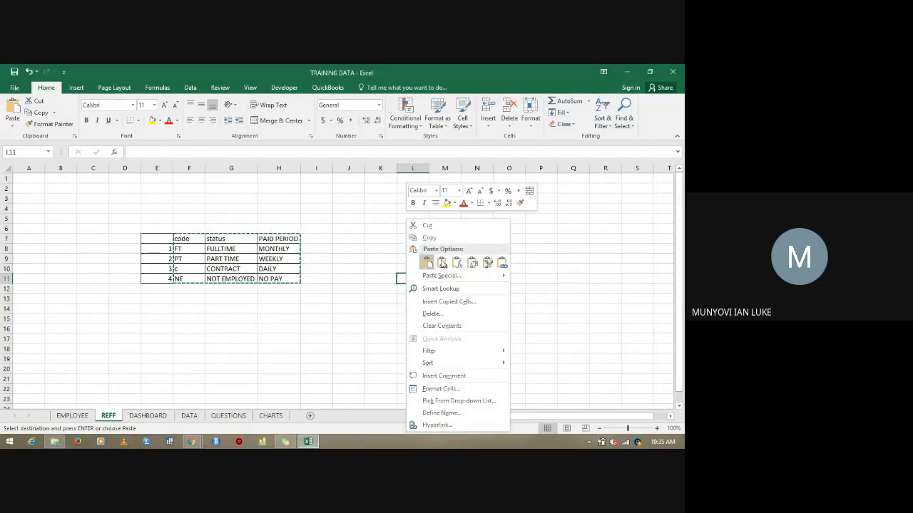
pyautogui.click(473, 264)
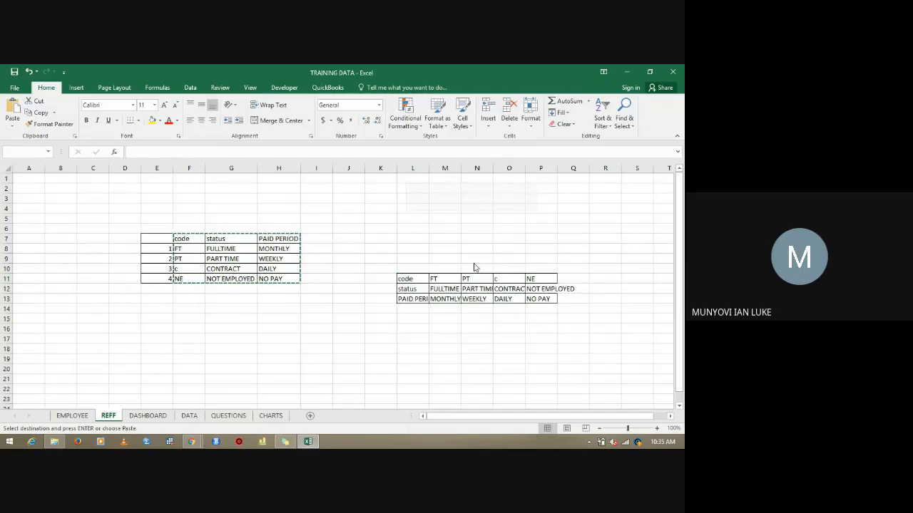
# Widen column P on the REFF sheet so NOT EMPLOYED fits in its cell, and end the pending copy mode.
pyautogui.click(501, 326)
pyautogui.moveTo(558, 169); pyautogui.dragTo(580, 170)
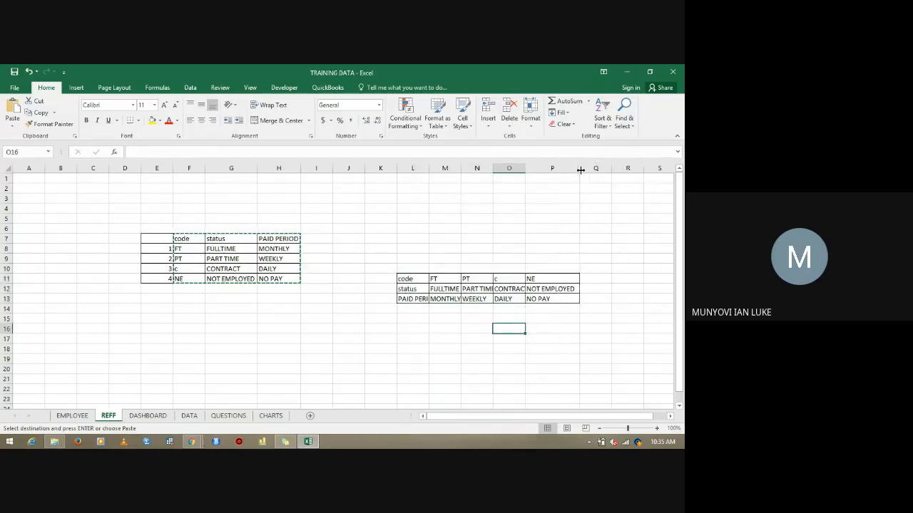
pyautogui.click(544, 327)
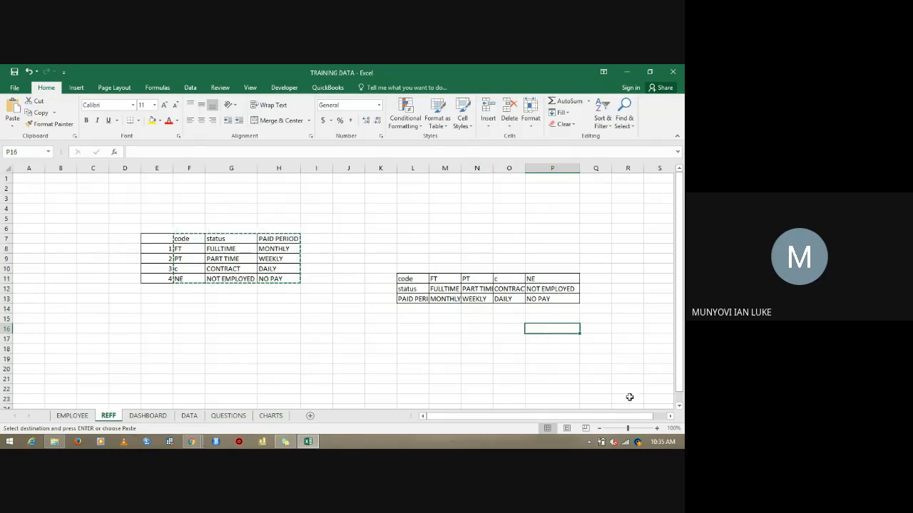
pyautogui.click(657, 428)
pyautogui.click(657, 429)
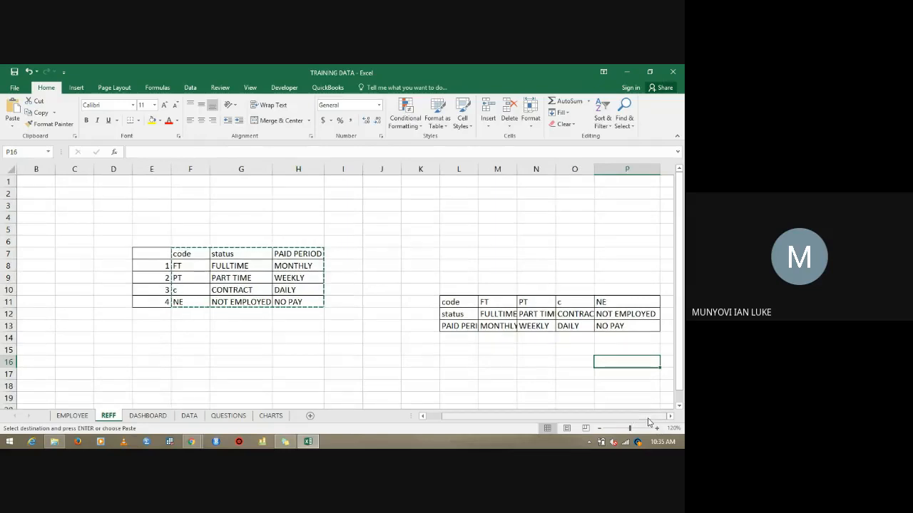
pyautogui.press('Escape')
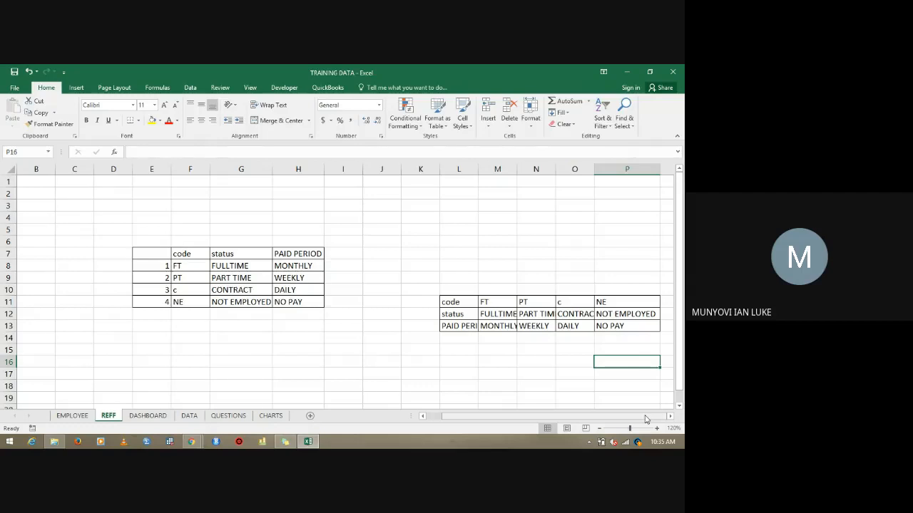
pyautogui.click(657, 428)
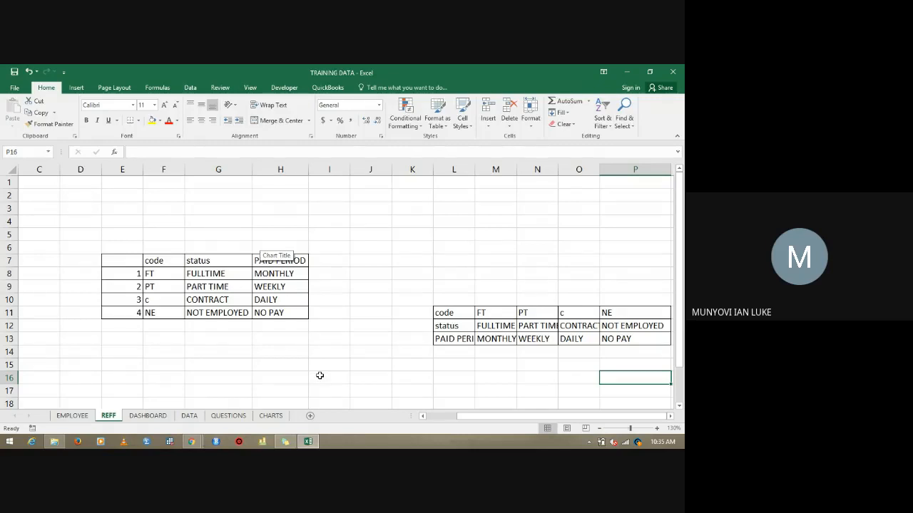
pyautogui.click(6, 312)
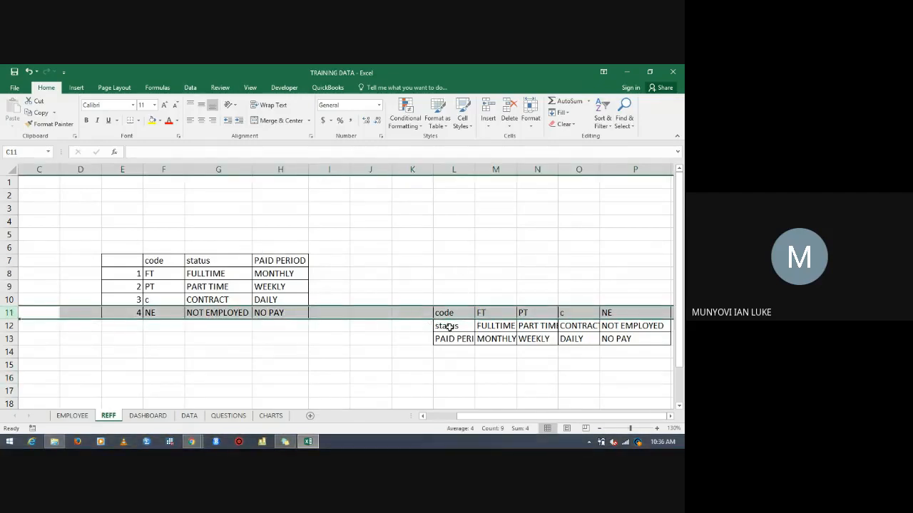
pyautogui.click(449, 327)
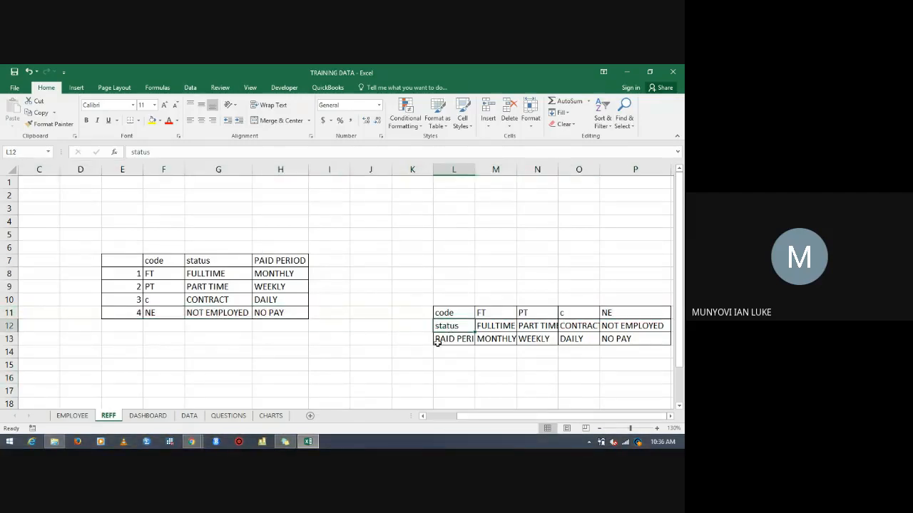
pyautogui.click(449, 340)
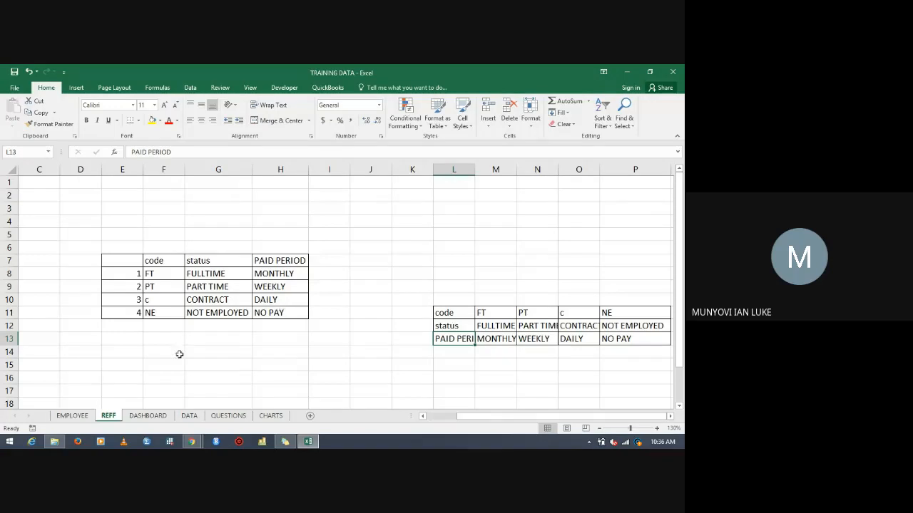
# Start a VLOOKUP formula in the Paid period cell I2 on the EMPLOYEE sheet, using code cell C2 as the lookup value.
pyautogui.click(72, 415)
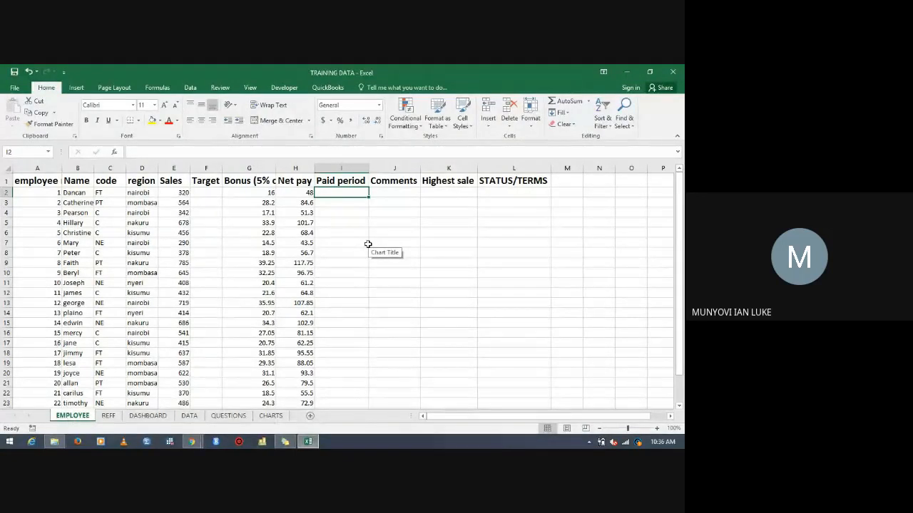
pyautogui.write('=')
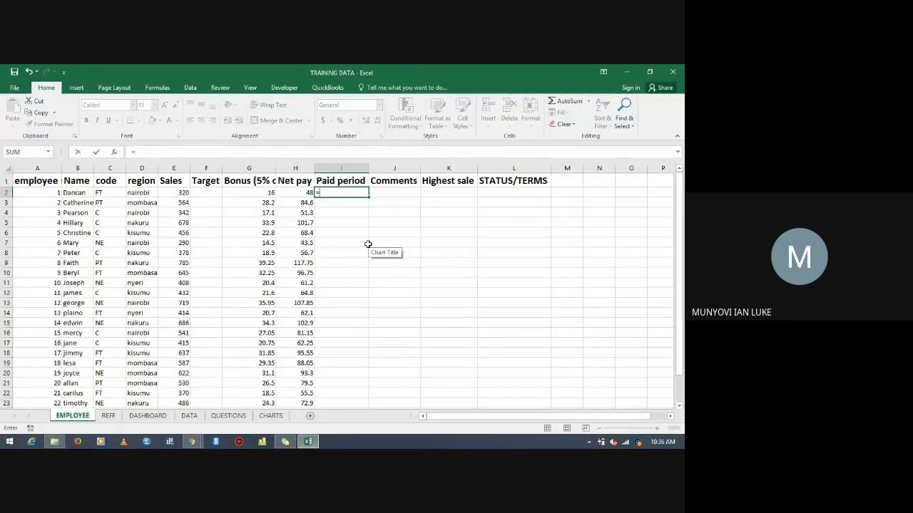
pyautogui.write('vl')
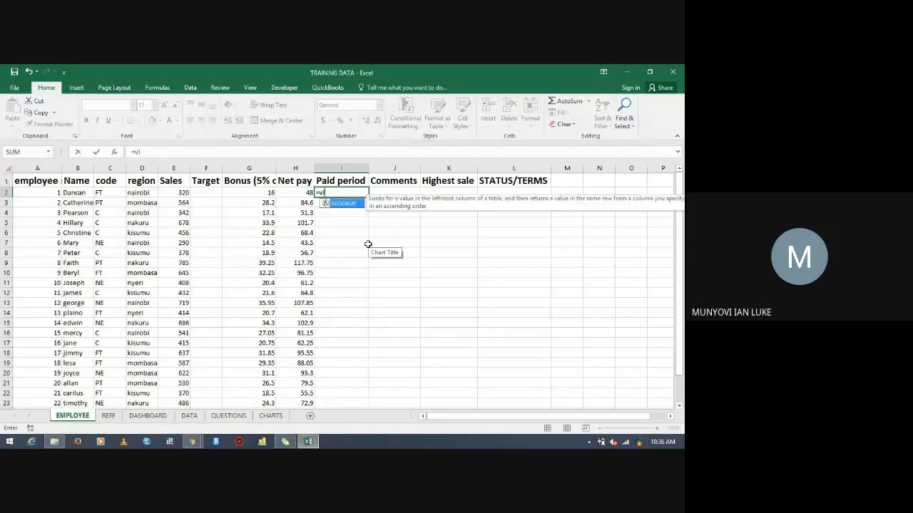
pyautogui.write('o')
pyautogui.doubleClick(356, 206)
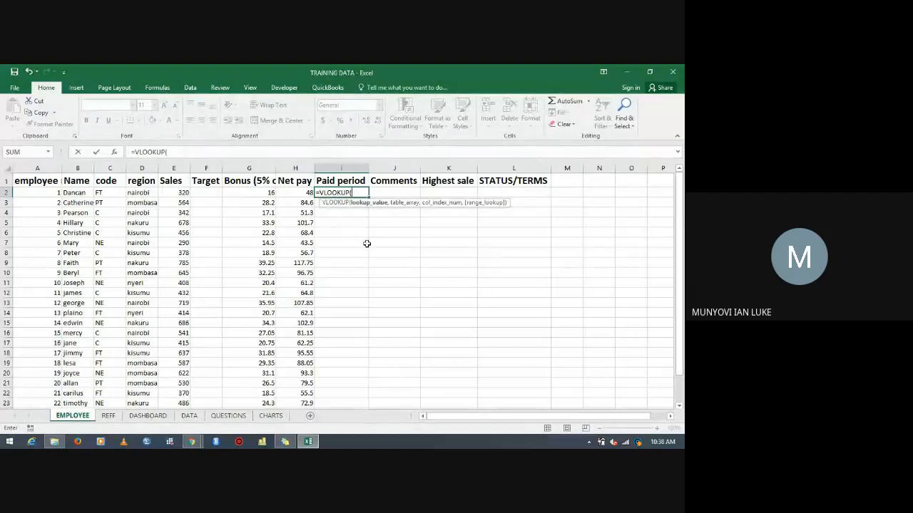
pyautogui.click(106, 193)
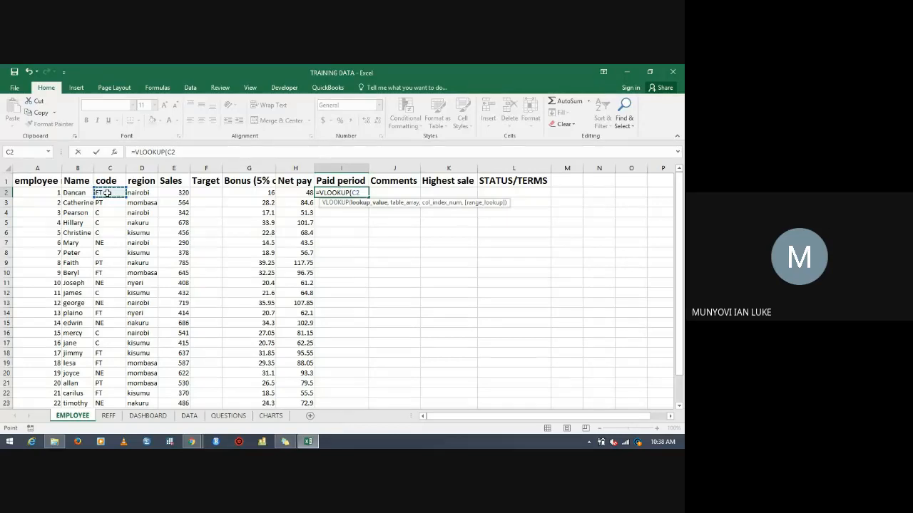
pyautogui.write(',')
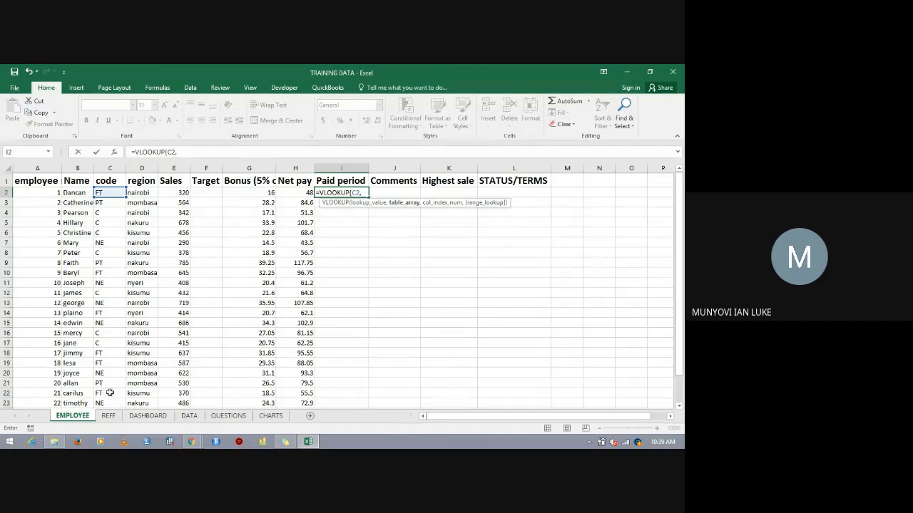
# Set the lookup's table array to the code, status and paid period table F7:H11 on the REFF sheet.
pyautogui.click(109, 415)
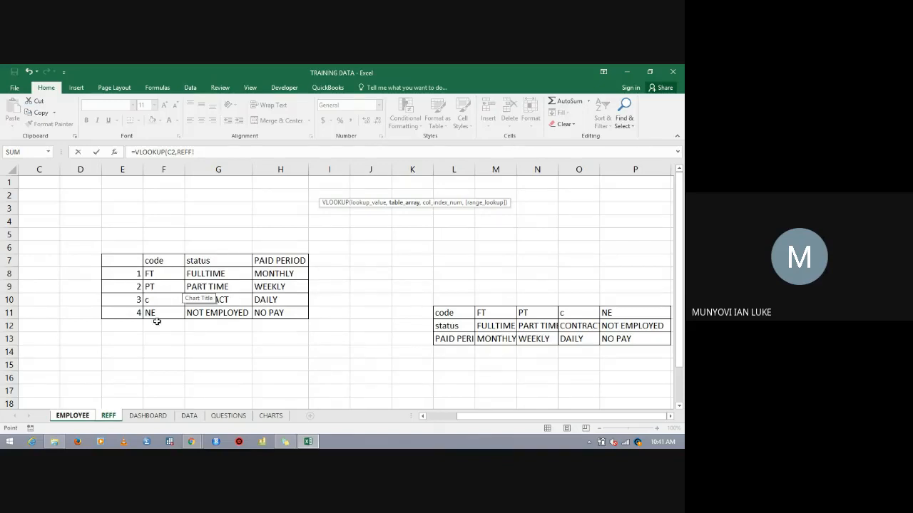
pyautogui.click(165, 262)
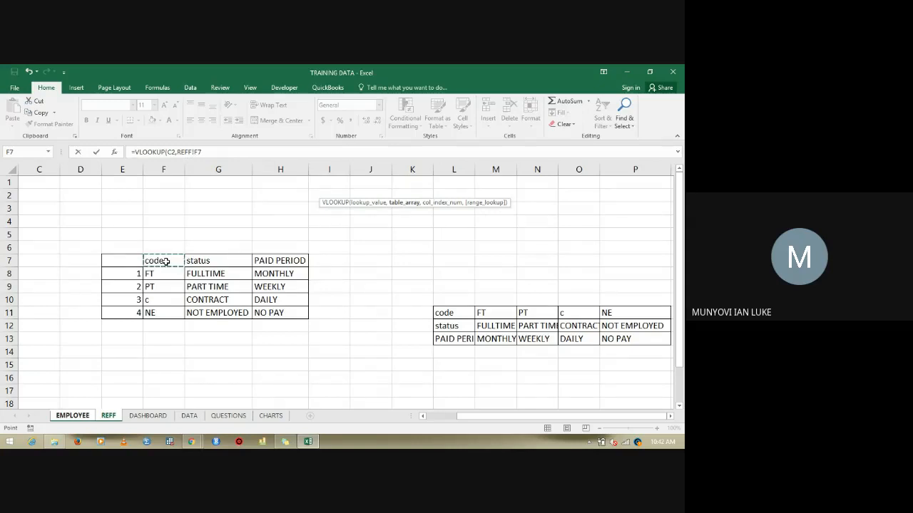
pyautogui.moveTo(166, 262); pyautogui.dragTo(258, 262)
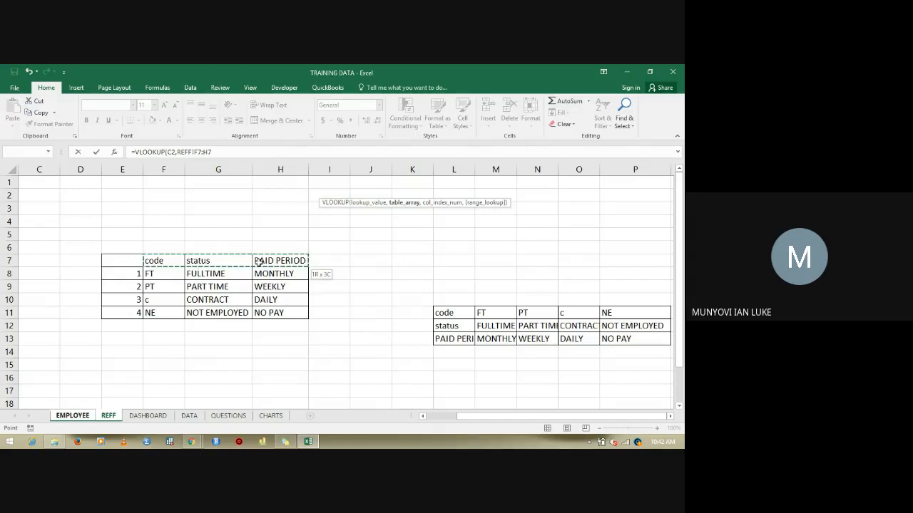
pyautogui.moveTo(261, 278); pyautogui.dragTo(263, 312)
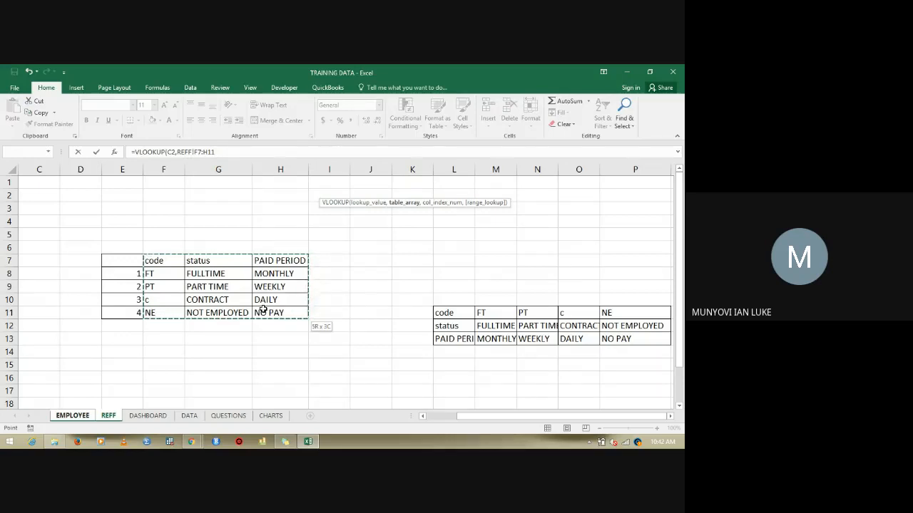
pyautogui.moveTo(263, 308); pyautogui.dragTo(264, 308)
# Finish the VLOOKUP with column index 3 and FALSE for an exact match, and enter it in I2.
pyautogui.write(',3')
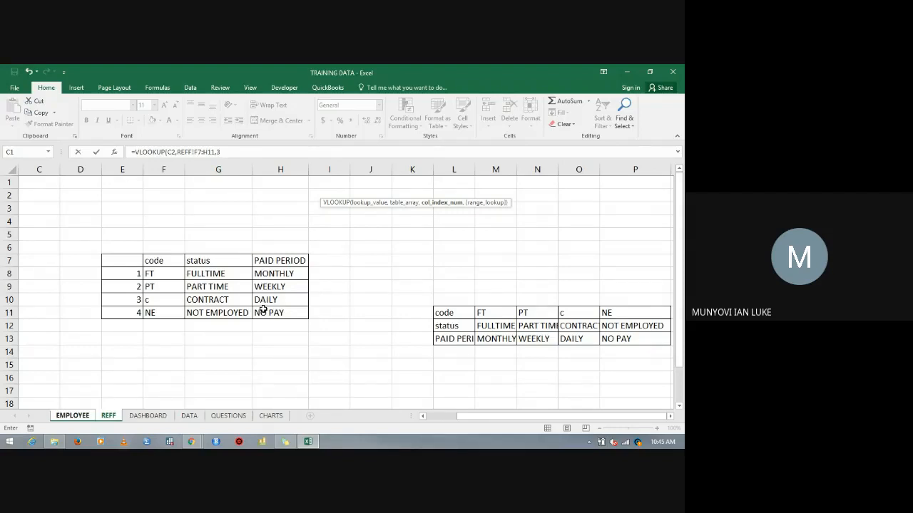
pyautogui.write(',')
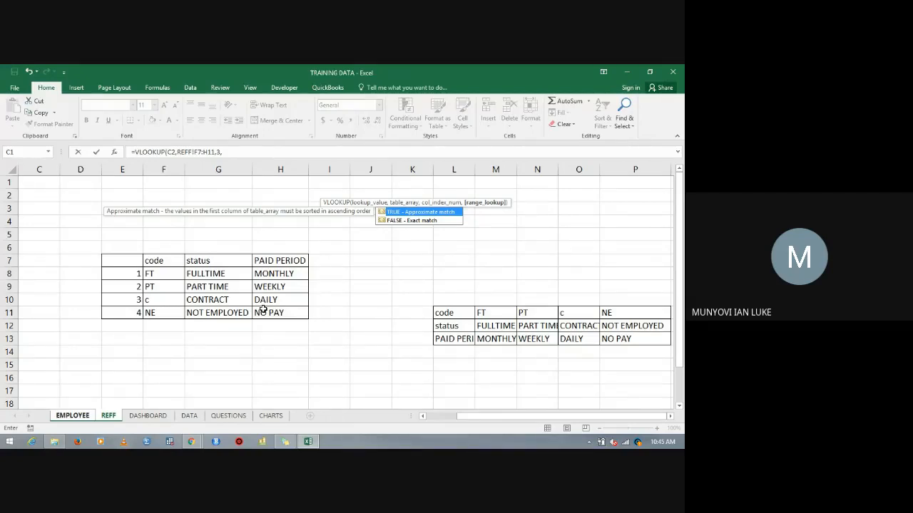
pyautogui.doubleClick(402, 221)
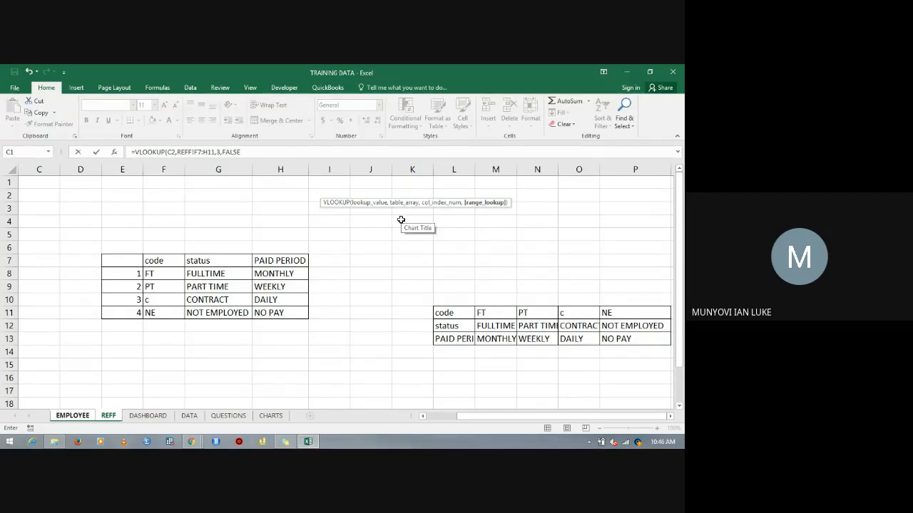
pyautogui.press('Return')
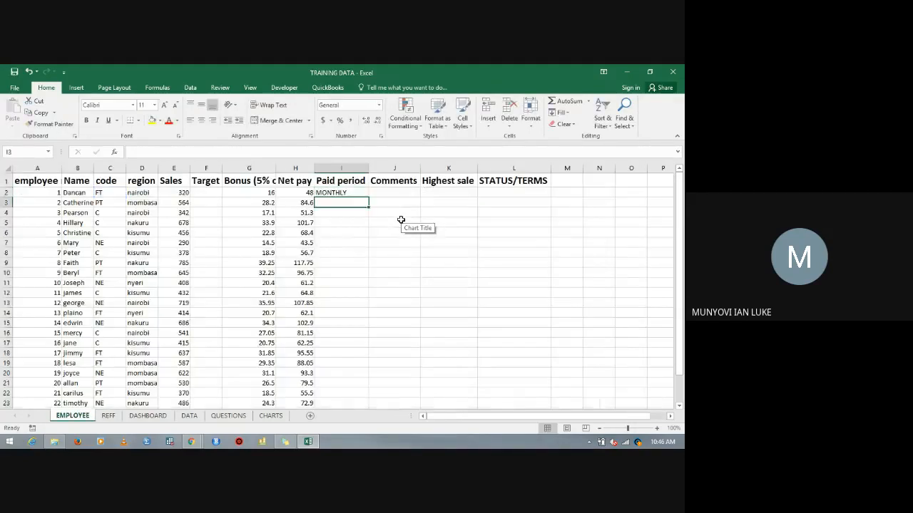
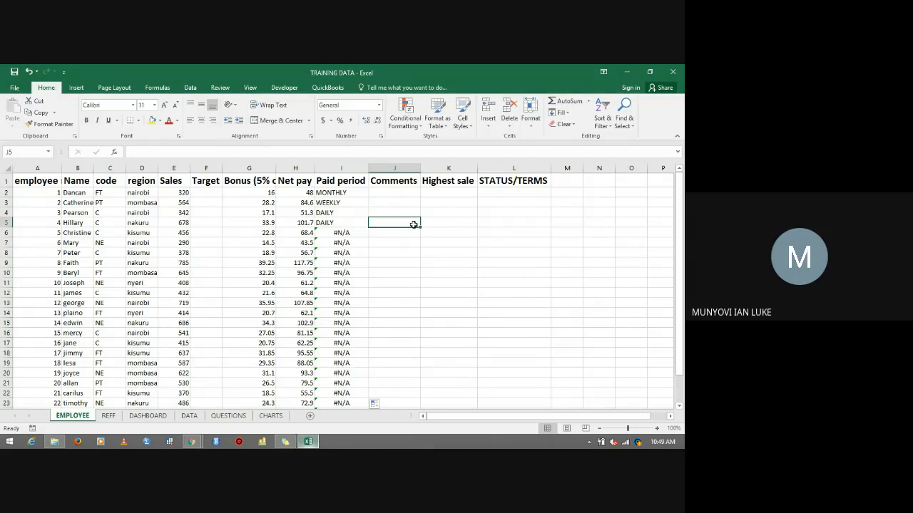
# Make the table range in I2's VLOOKUP absolute as REFF!$F$7:$H$11 and fill the formula down for all employees.
pyautogui.click(109, 416)
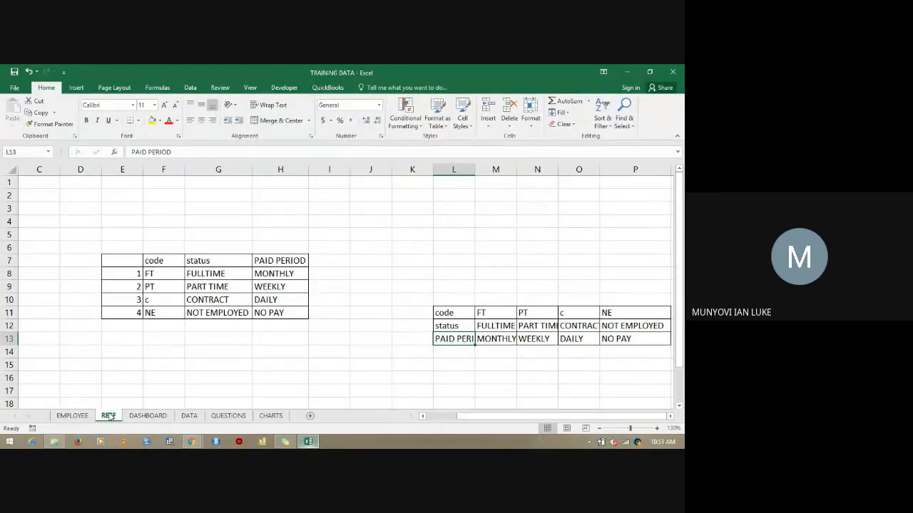
pyautogui.click(73, 416)
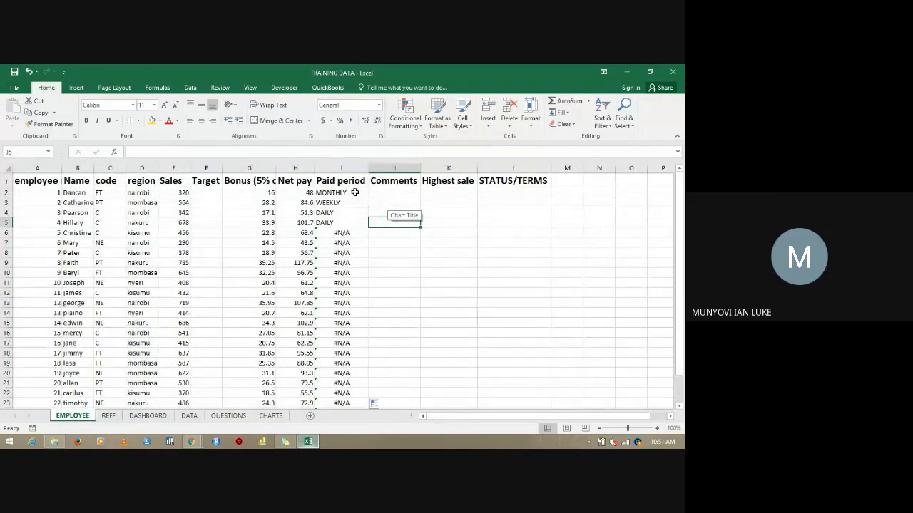
pyautogui.click(354, 192)
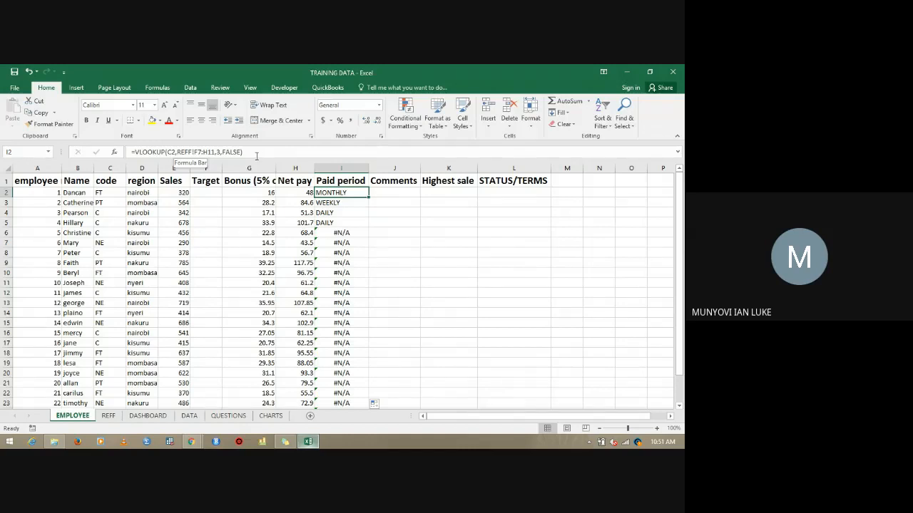
pyautogui.click(195, 152)
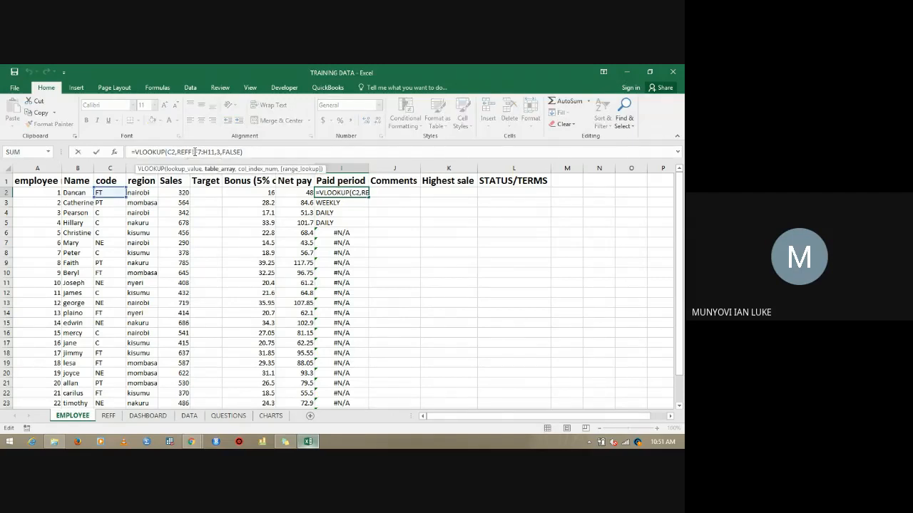
pyautogui.click(195, 152)
pyautogui.write('$')
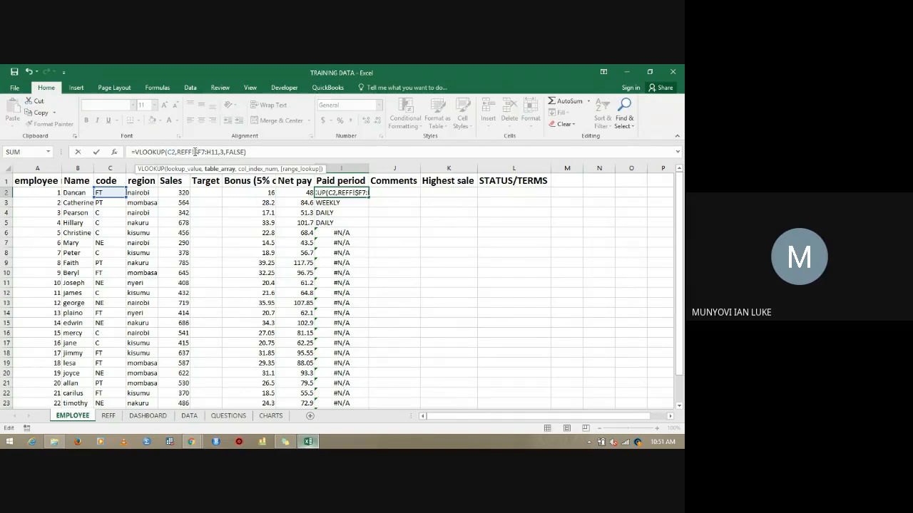
pyautogui.click(199, 151)
pyautogui.write('$F$')
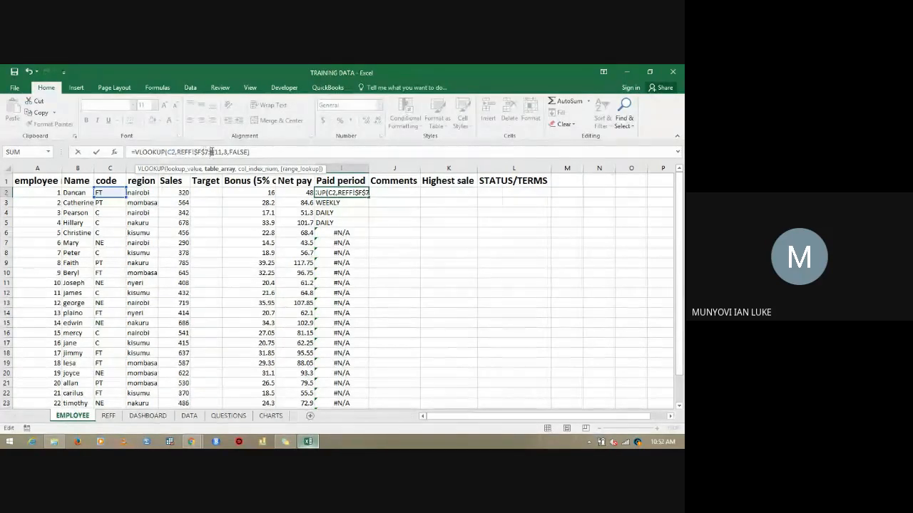
pyautogui.write('$F')
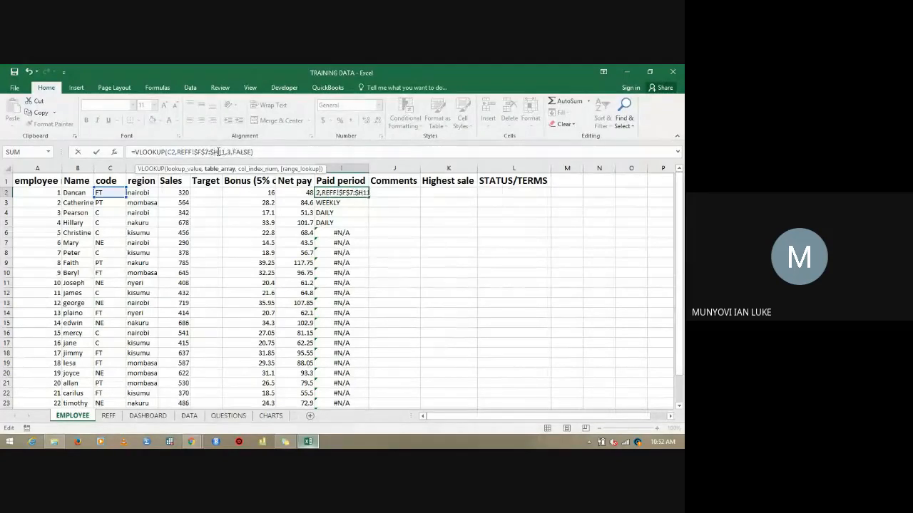
pyautogui.write('$')
pyautogui.press('Return')
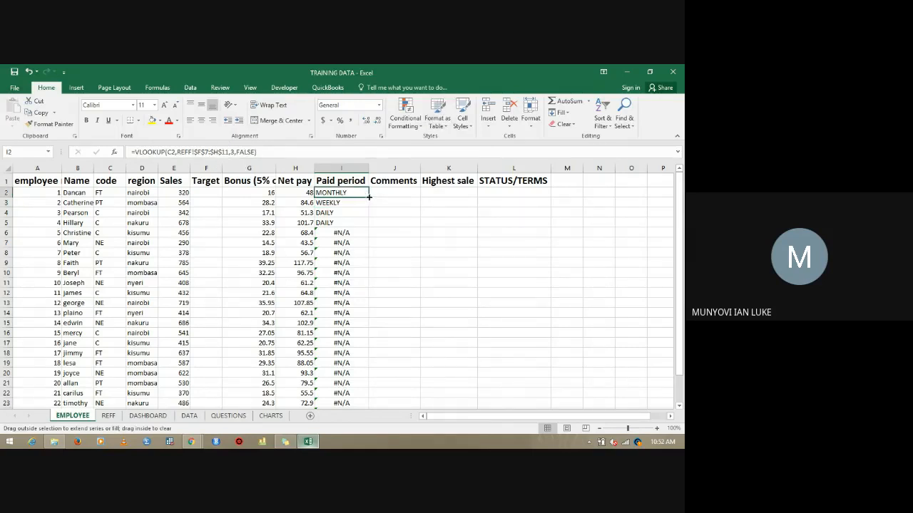
pyautogui.doubleClick(368, 197)
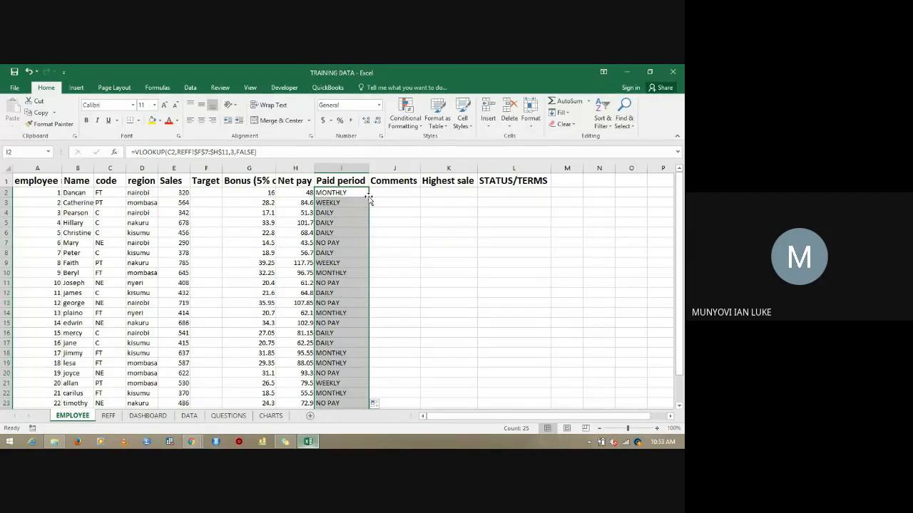
pyautogui.click(507, 192)
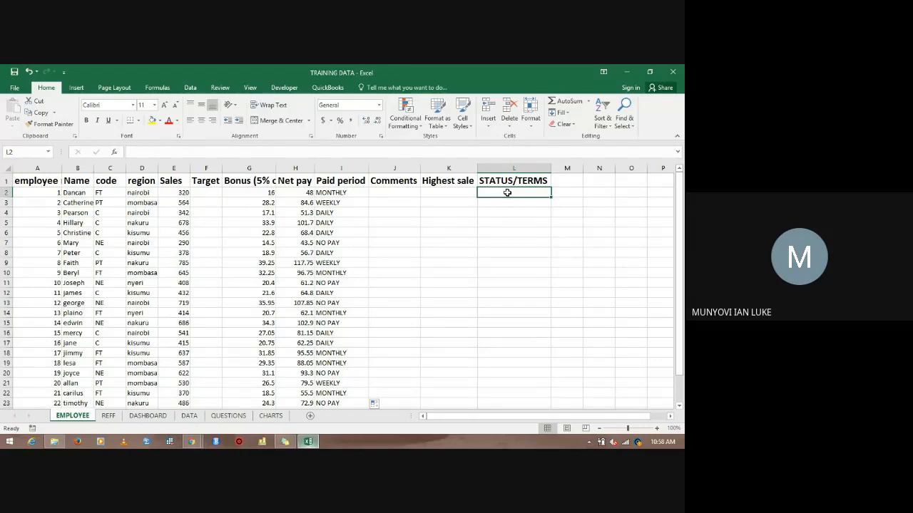
pyautogui.press('Down')
pyautogui.press('Down')
pyautogui.press('Down')
pyautogui.press('Down')
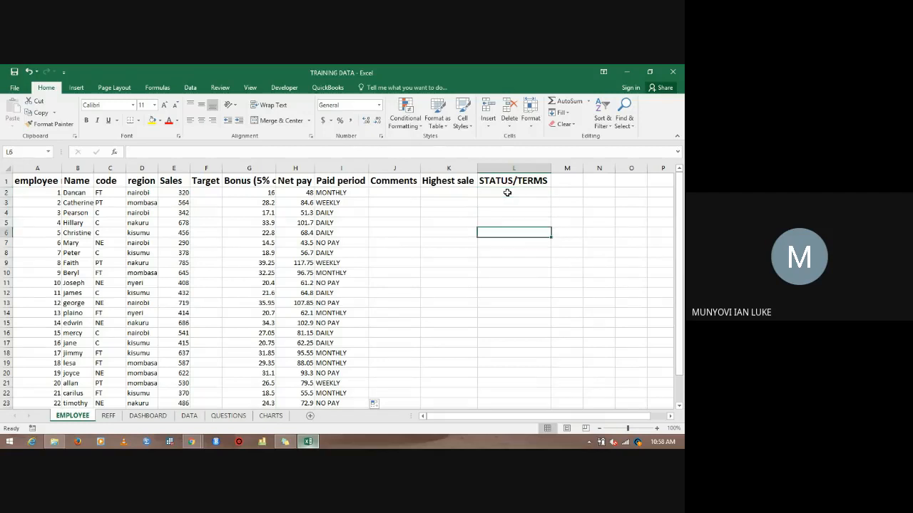
pyautogui.press('Up')
pyautogui.press('Up')
pyautogui.press('Up')
pyautogui.press('Up')
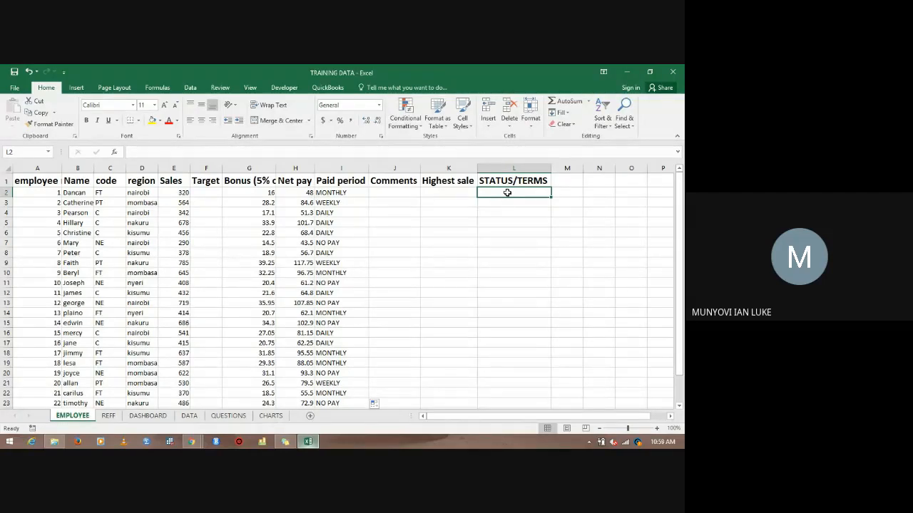
# Start a VLOOKUP formula in the STATUS/TERMS cell L2, using code cell C2 as the lookup value.
pyautogui.press('Up')
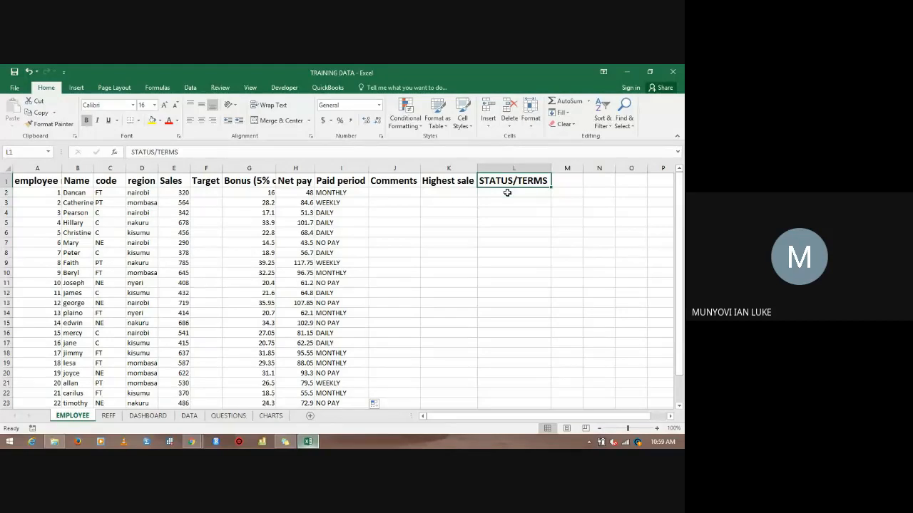
pyautogui.click(507, 192)
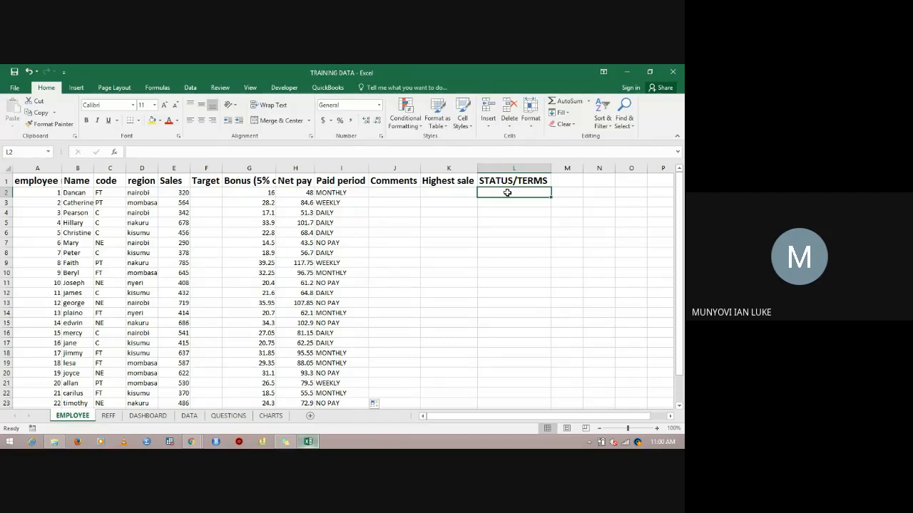
pyautogui.write('=vl')
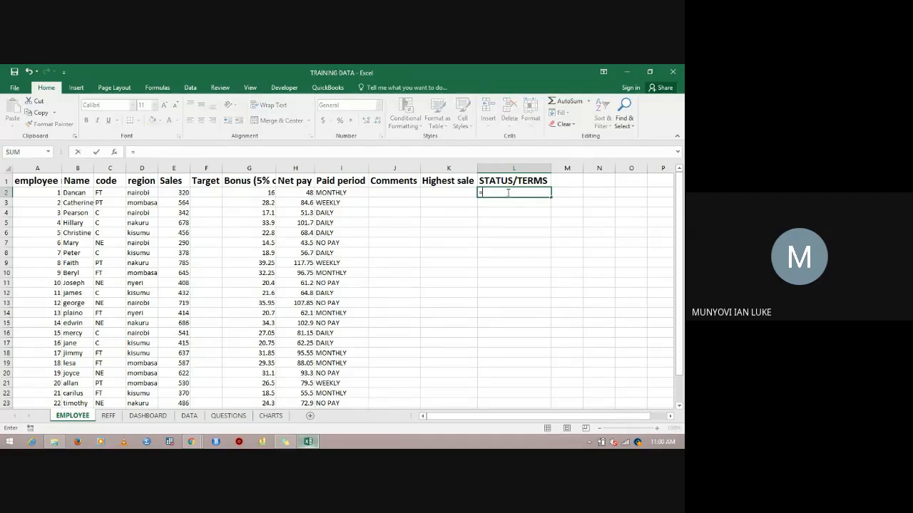
pyautogui.doubleClick(510, 203)
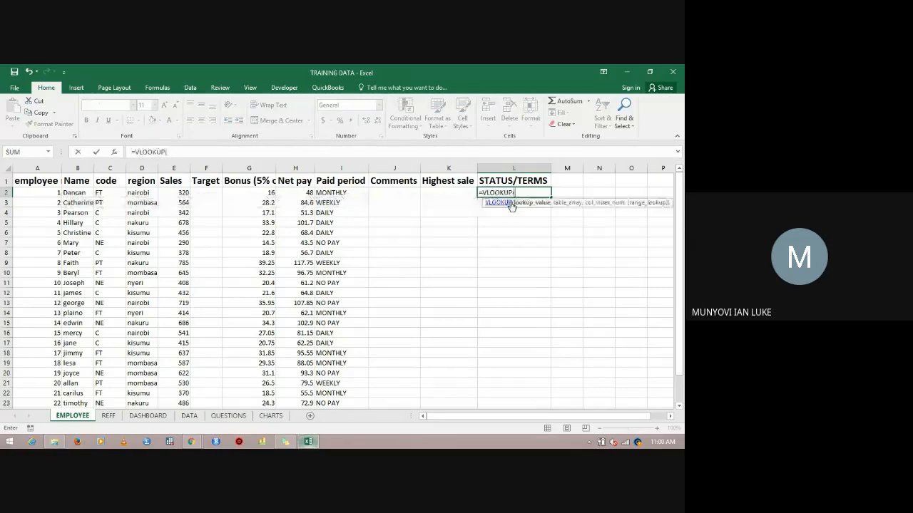
pyautogui.click(113, 192)
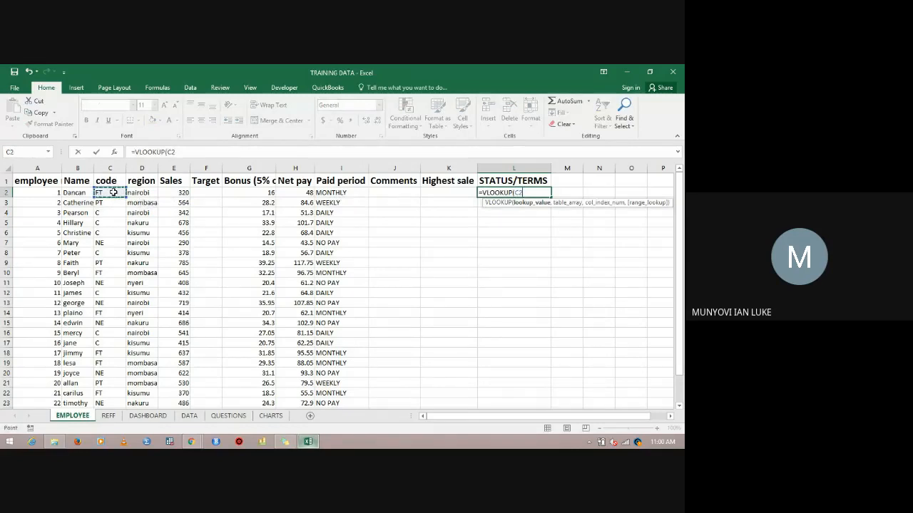
pyautogui.write(',')
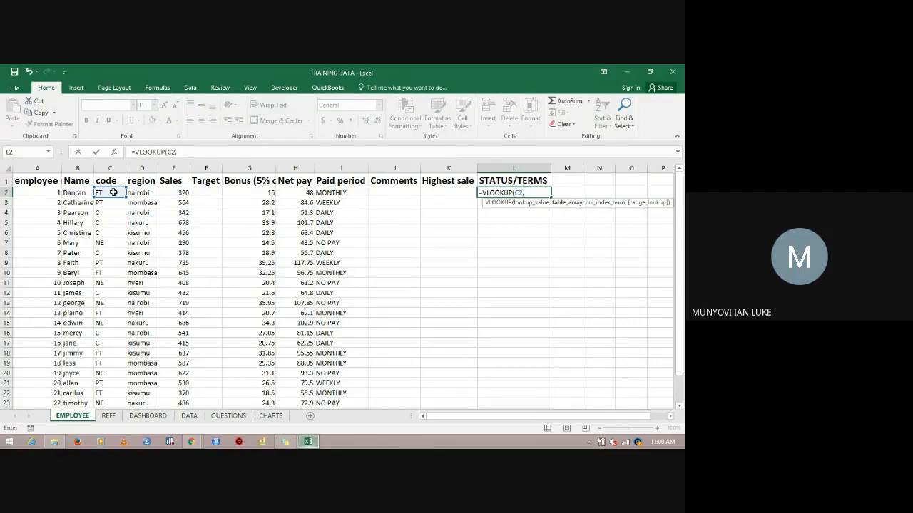
# Set the lookup's table array to F7:H11 on the REFF sheet, with column index 2 and FALSE for an exact match.
pyautogui.click(108, 416)
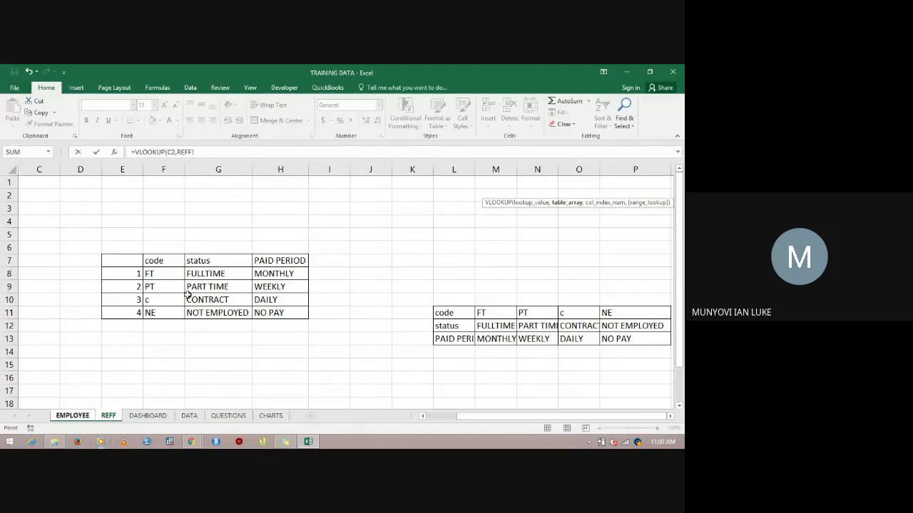
pyautogui.moveTo(164, 263); pyautogui.dragTo(261, 312)
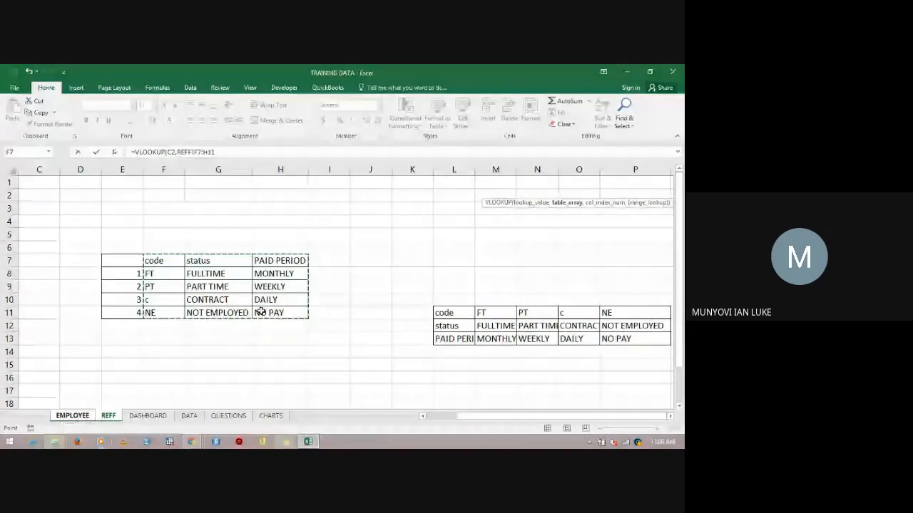
pyautogui.write(',')
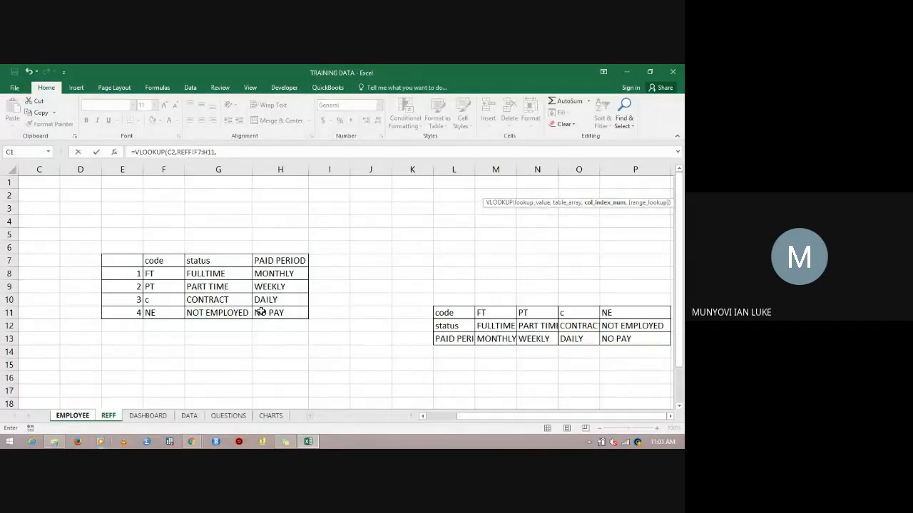
pyautogui.write('2,')
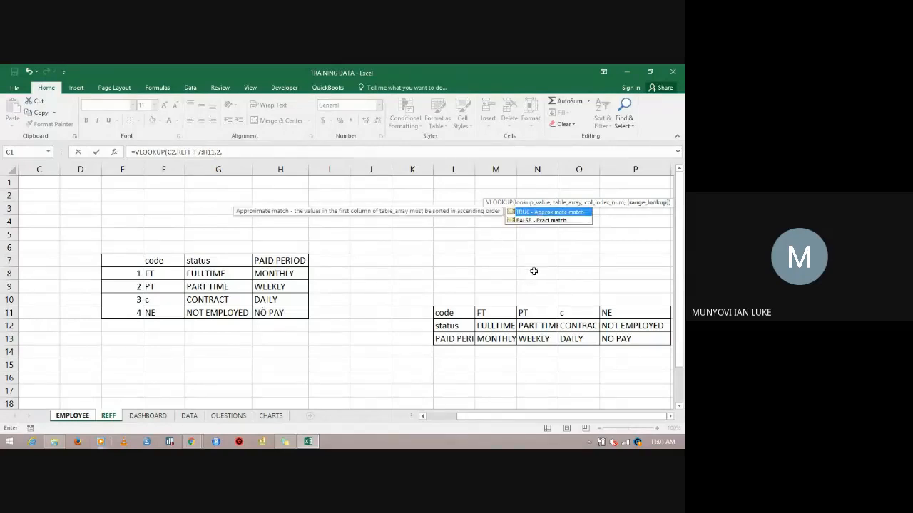
pyautogui.doubleClick(551, 221)
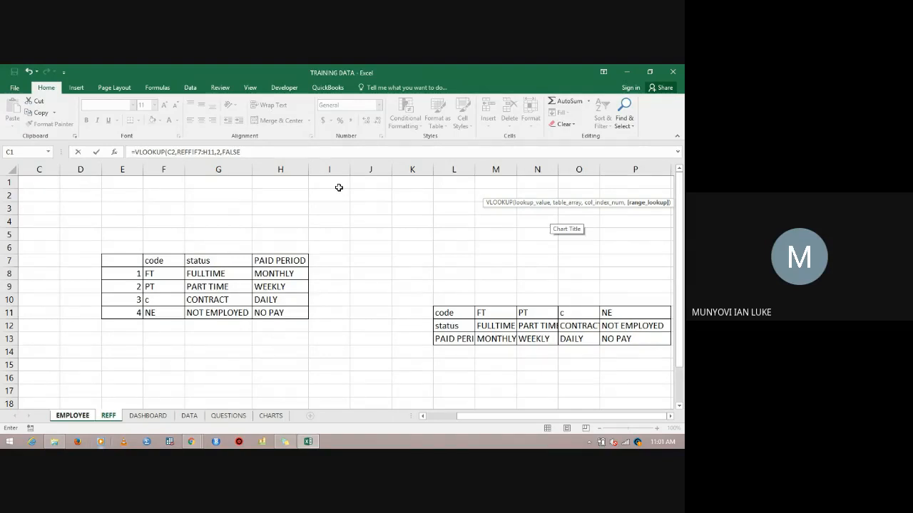
# Make the table range in L2's VLOOKUP absolute as REFF!$F$7:$H$11 and fill the formula down for all employees.
pyautogui.click(195, 152)
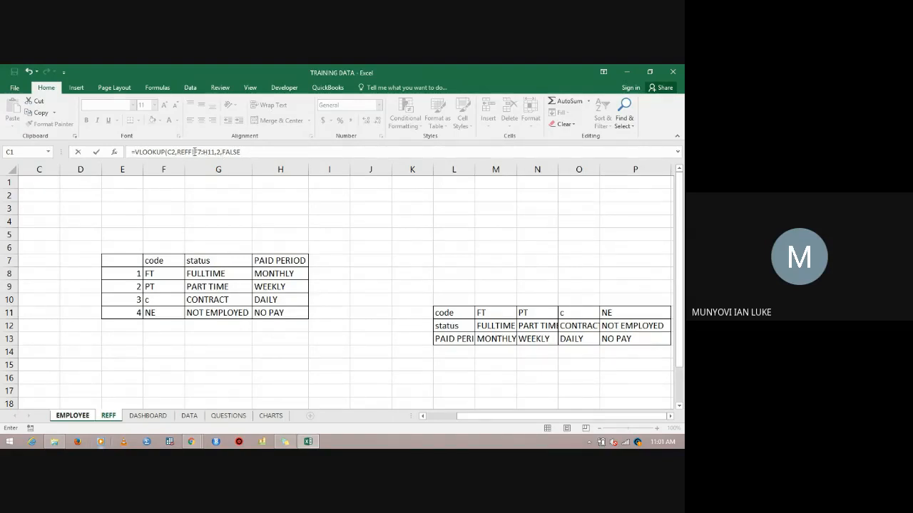
pyautogui.write('$')
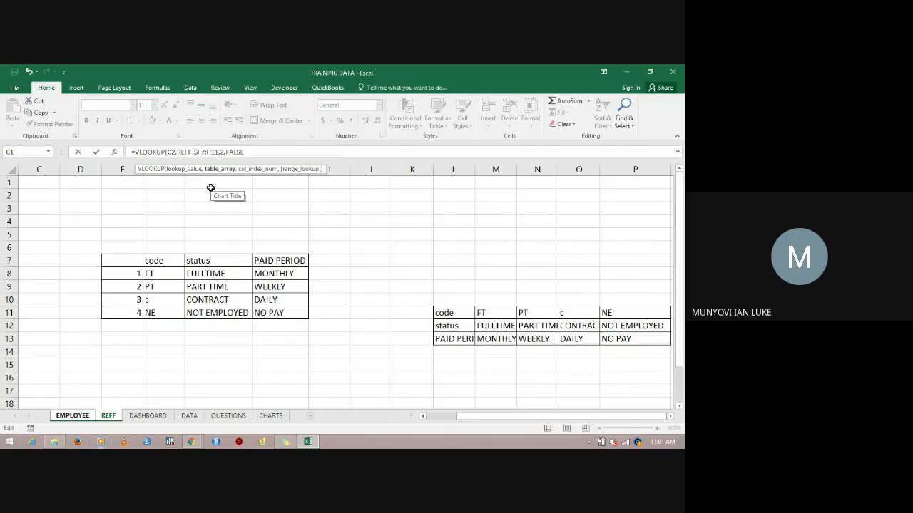
pyautogui.press('Right')
pyautogui.write('$')
pyautogui.press('Right')
pyautogui.press('Right')
pyautogui.write('$')
pyautogui.press('Right')
pyautogui.write('$')
pyautogui.press('Return')
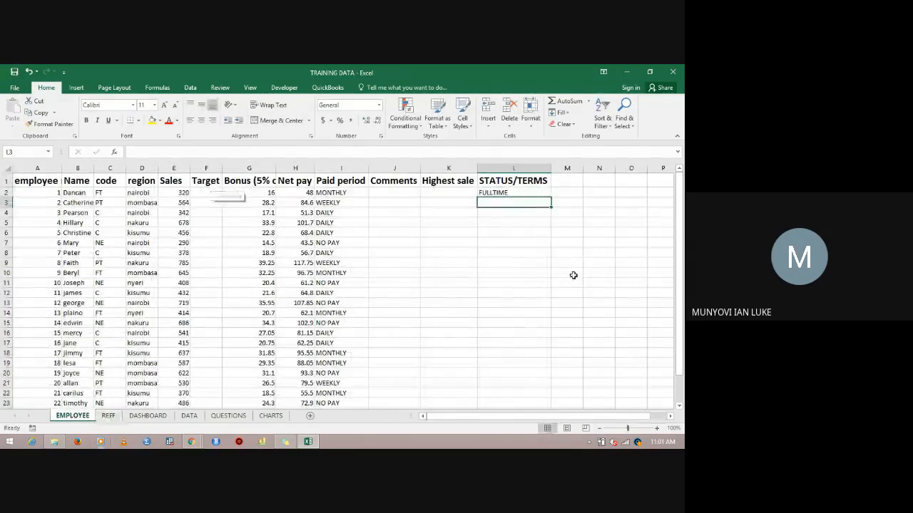
pyautogui.click(536, 193)
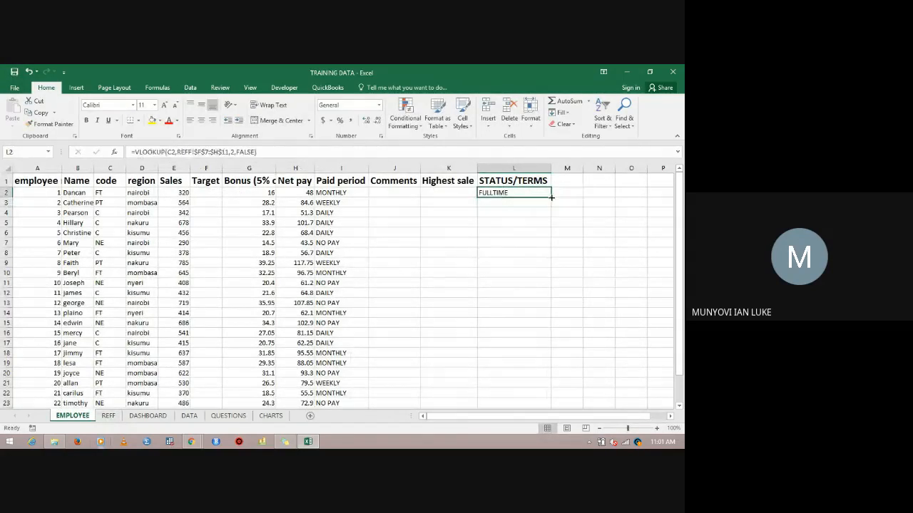
pyautogui.doubleClick(550, 199)
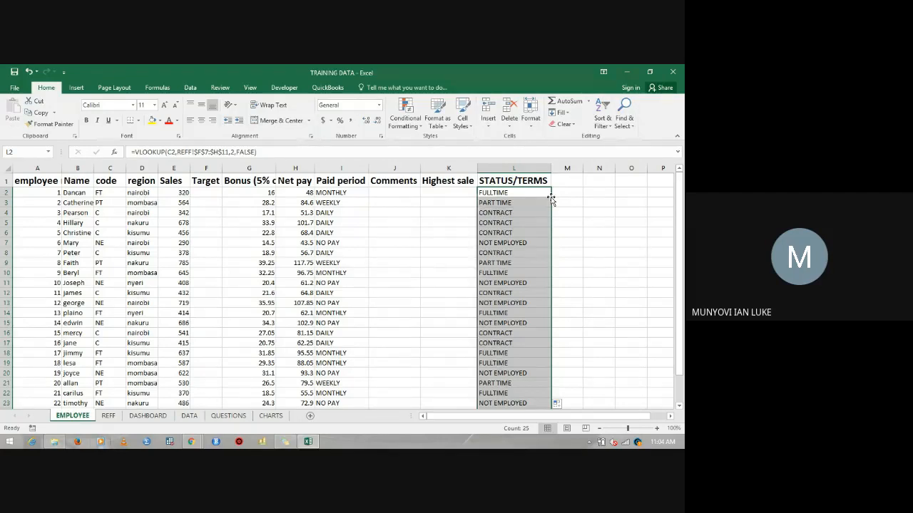
# Enter a target of 300 for the first employee in cell F2.
pyautogui.click(216, 192)
pyautogui.write('300')
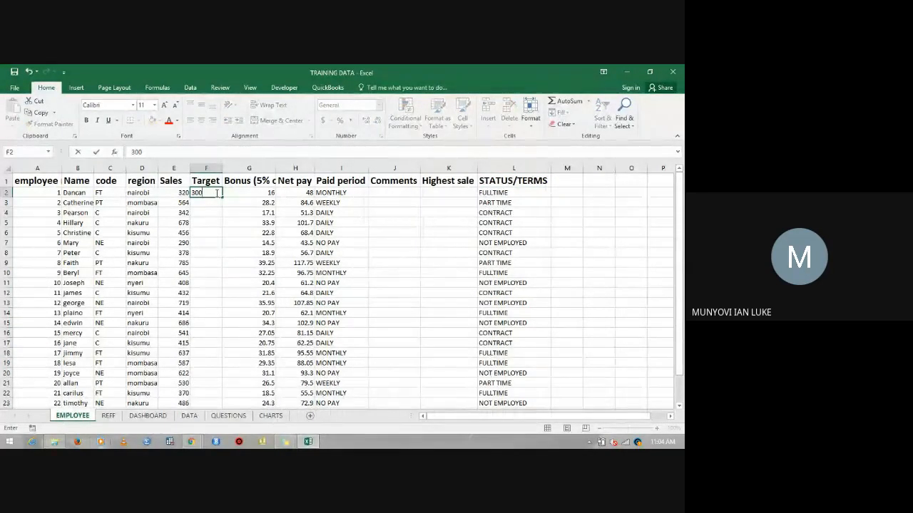
pyautogui.press('Return')
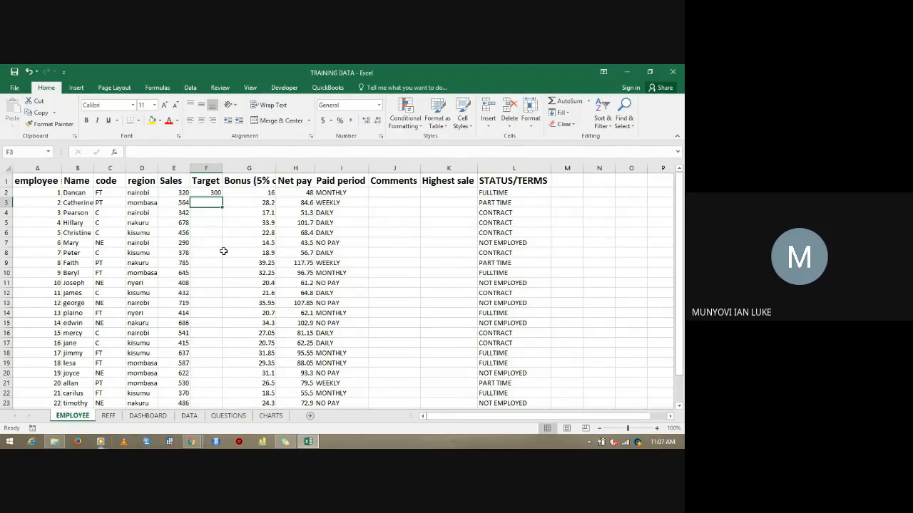
# Start an IF formula in the Comments cell J2, testing whether sales in E2 are greater than the target in F2.
pyautogui.press('Right')
pyautogui.press('Right')
pyautogui.press('Right')
pyautogui.press('Right')
pyautogui.press('Up')
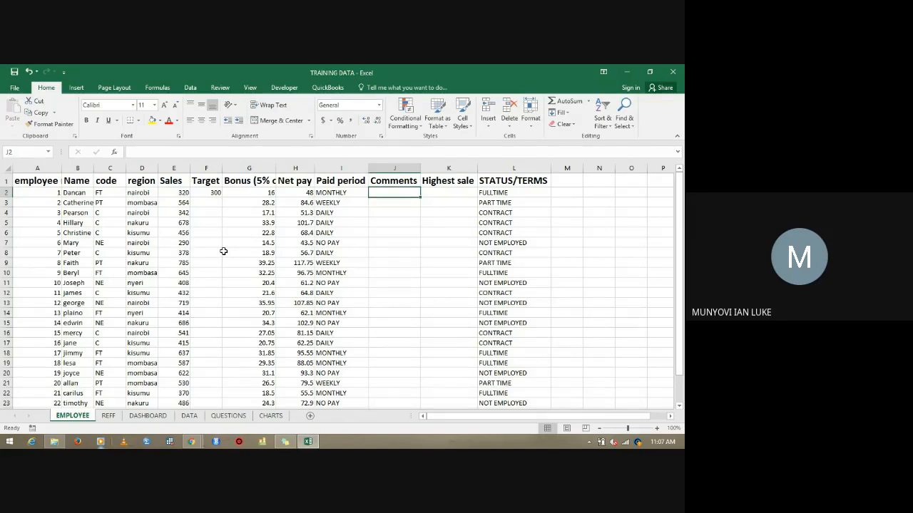
pyautogui.write('=if')
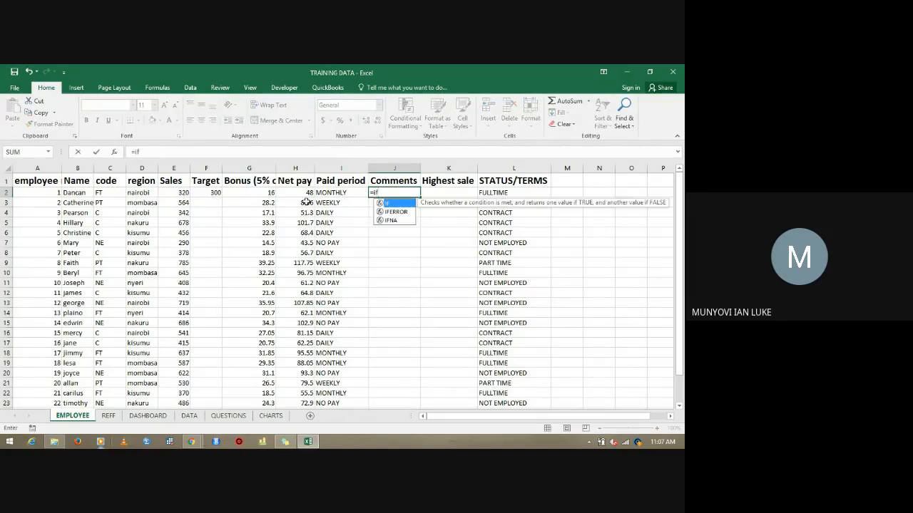
pyautogui.doubleClick(392, 205)
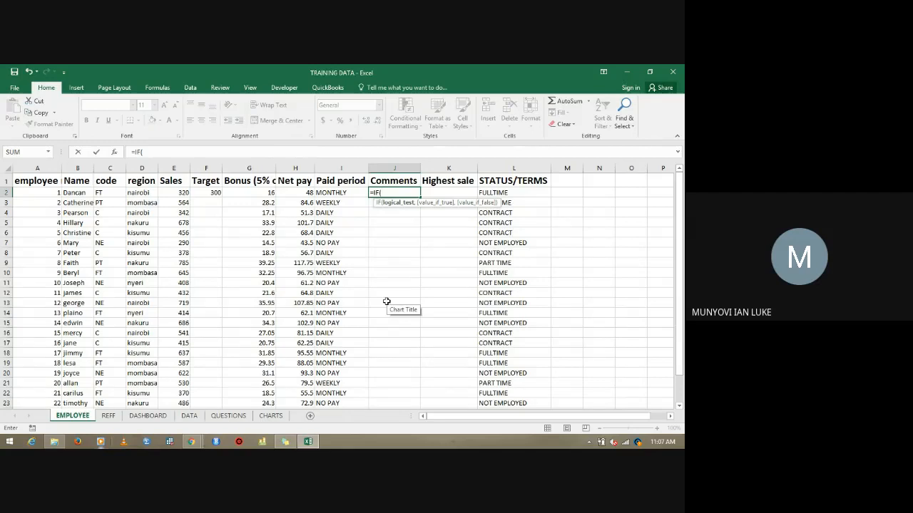
pyautogui.click(174, 193)
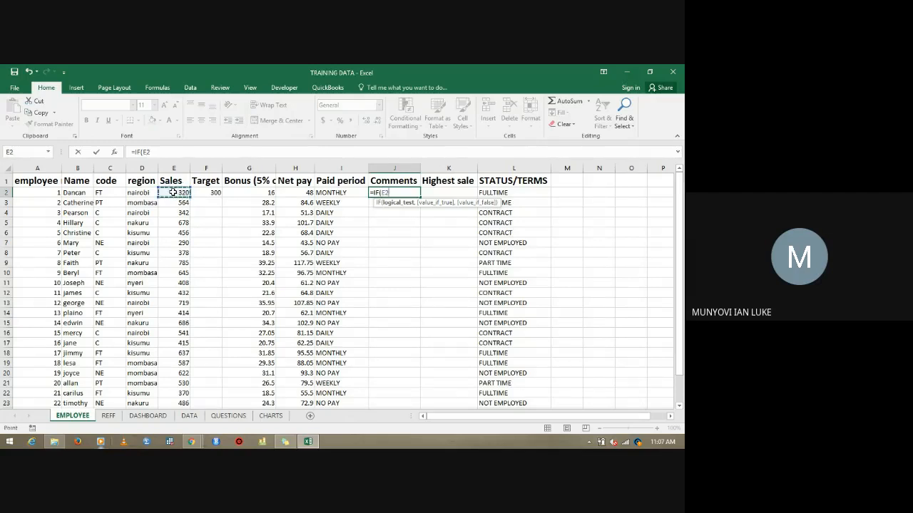
pyautogui.write('>')
pyautogui.click(205, 194)
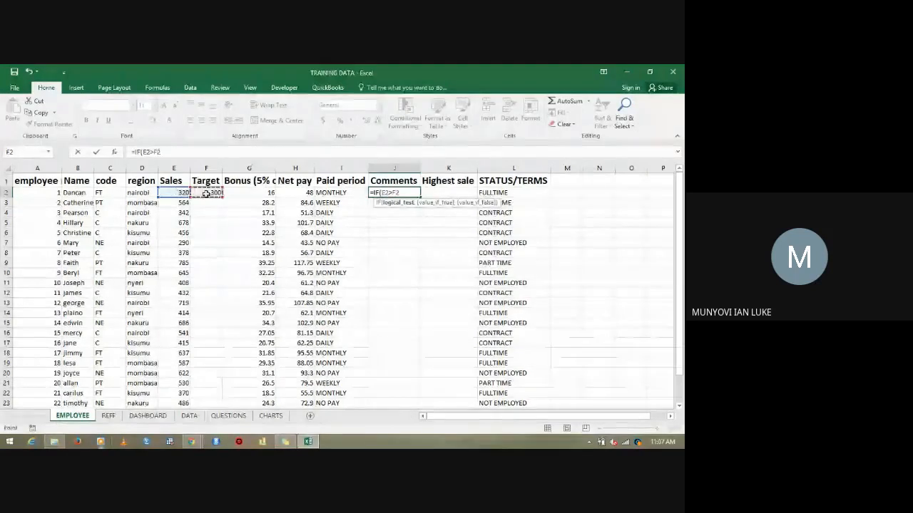
pyautogui.write(',')
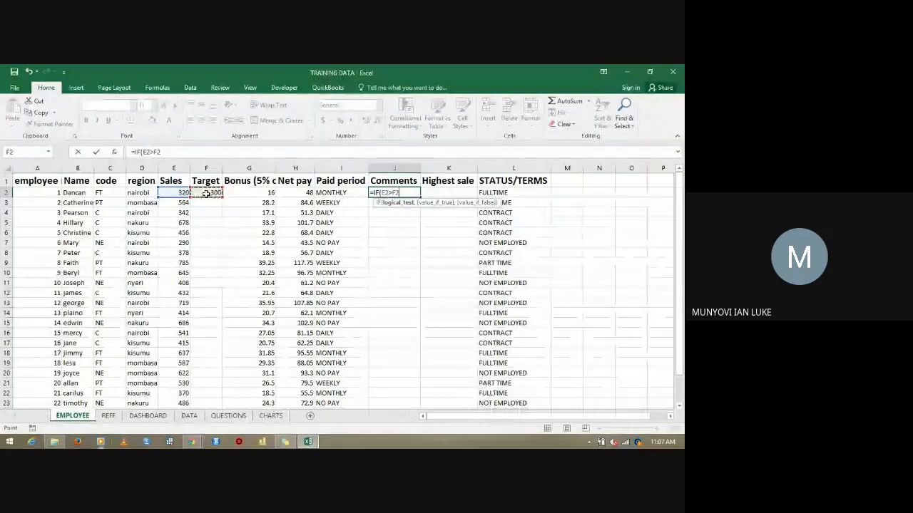
pyautogui.write(',')
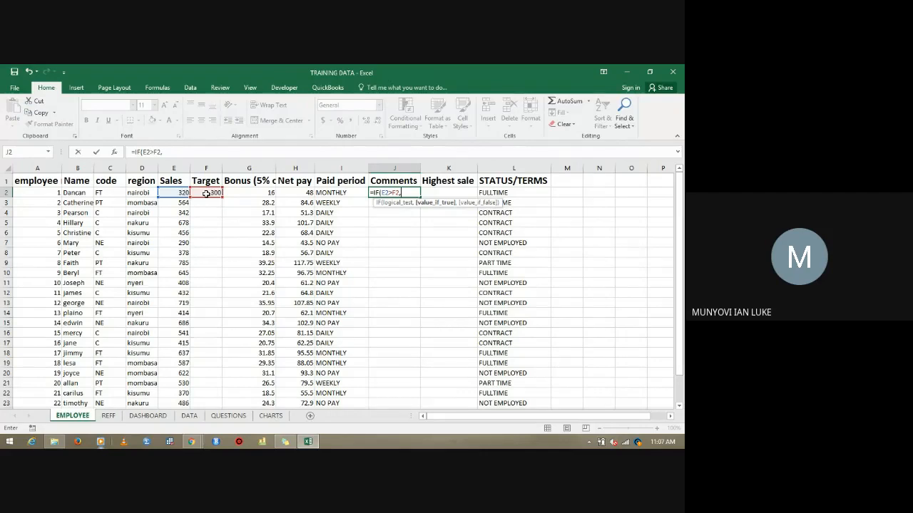
# Finish the IF formula with "retain" as the true value and "laid off" as the false value, and enter it.
pyautogui.write('"retain')
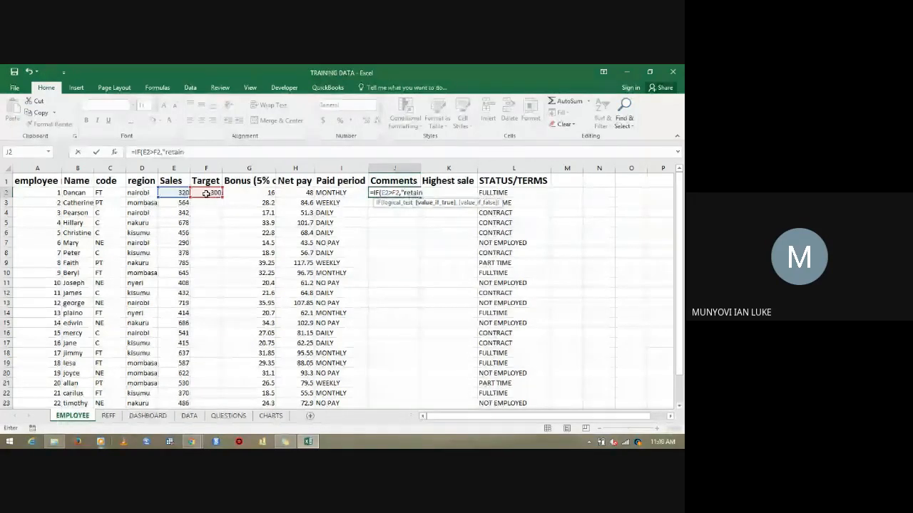
pyautogui.write('",')
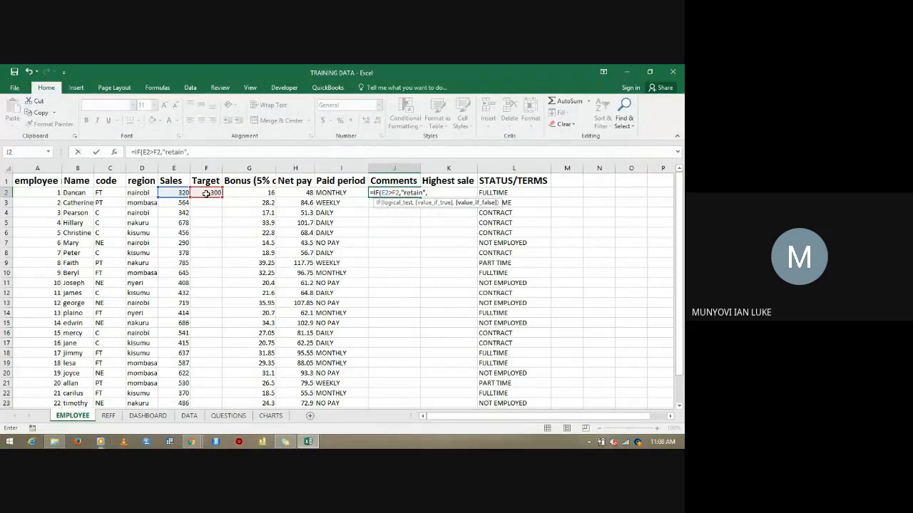
pyautogui.write('"laid')
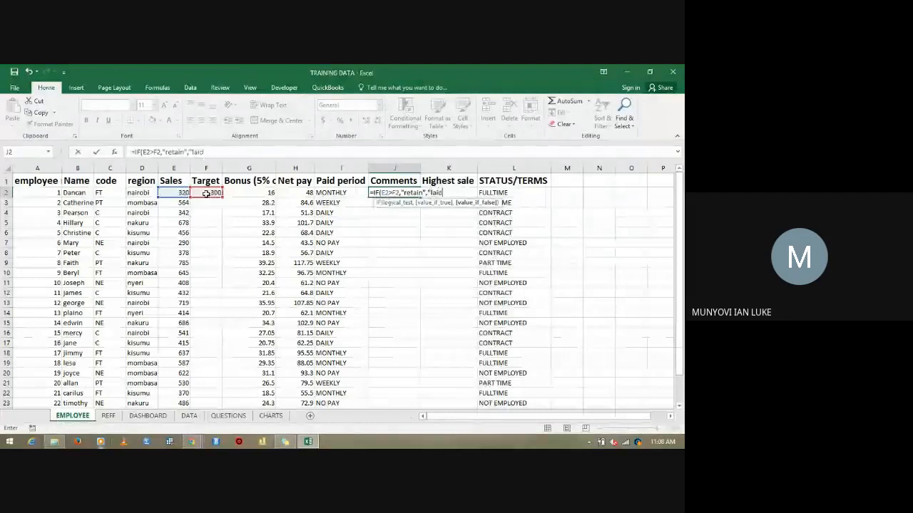
pyautogui.write(' off')
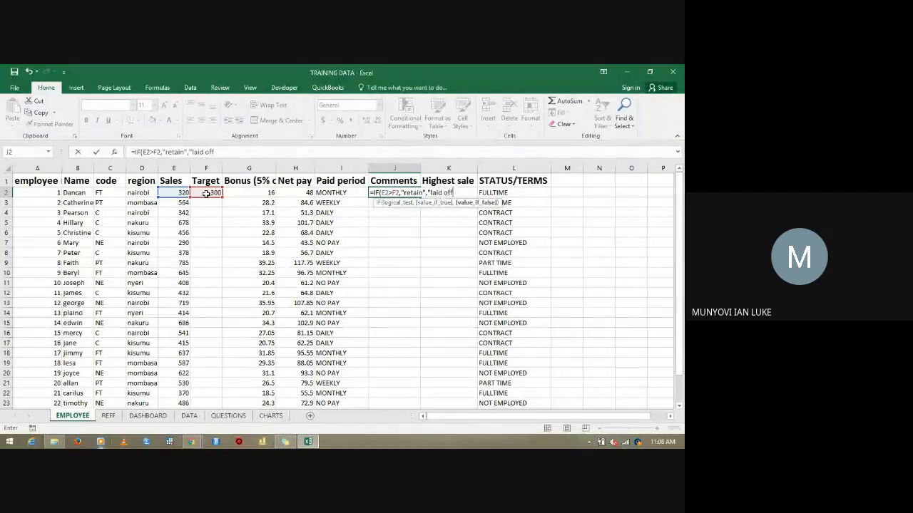
pyautogui.write('"')
pyautogui.press('Return')
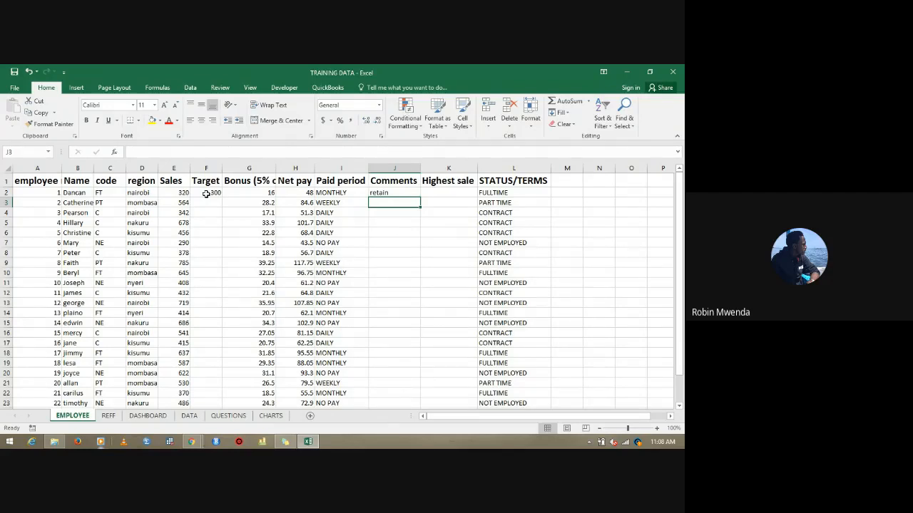
# Clear the IF formula from the Comments cell J2.
pyautogui.click(404, 191)
pyautogui.press('BackSpace')
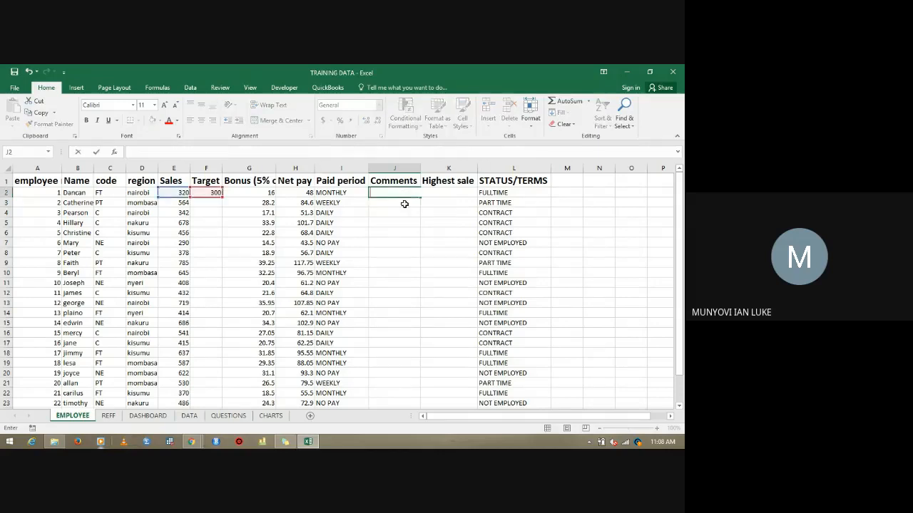
pyautogui.click(404, 220)
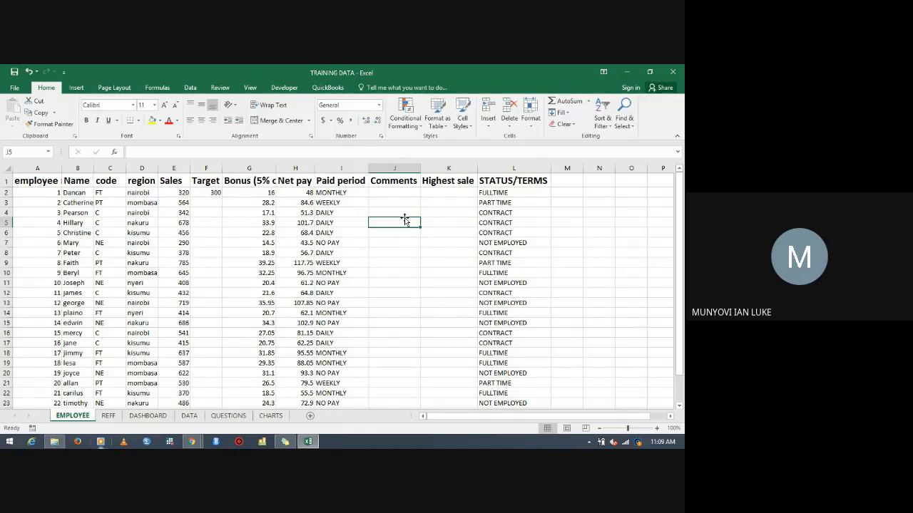
# Begin a new IF formula in the Comments cell J2 with the logical test E2>F2, comparing sales with the target.
pyautogui.press('Up')
pyautogui.press('Up')
pyautogui.press('Up')
pyautogui.press('Up')
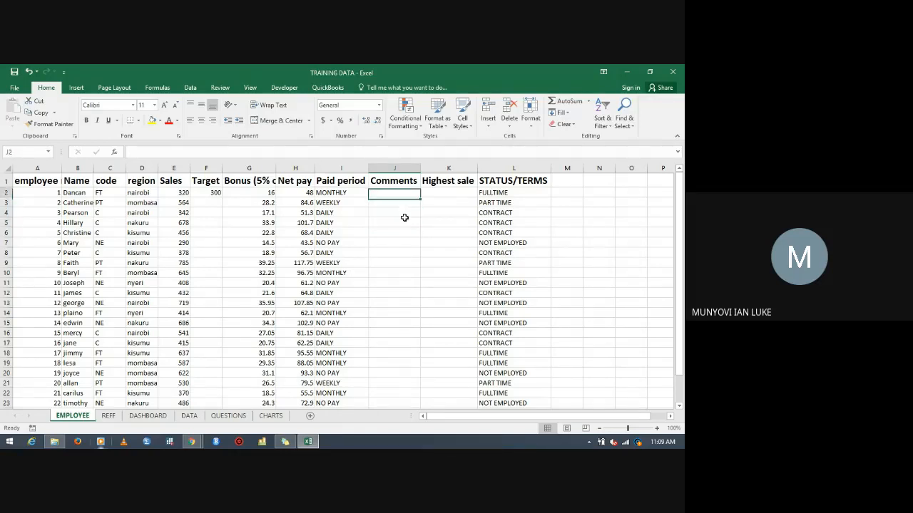
pyautogui.press('Down')
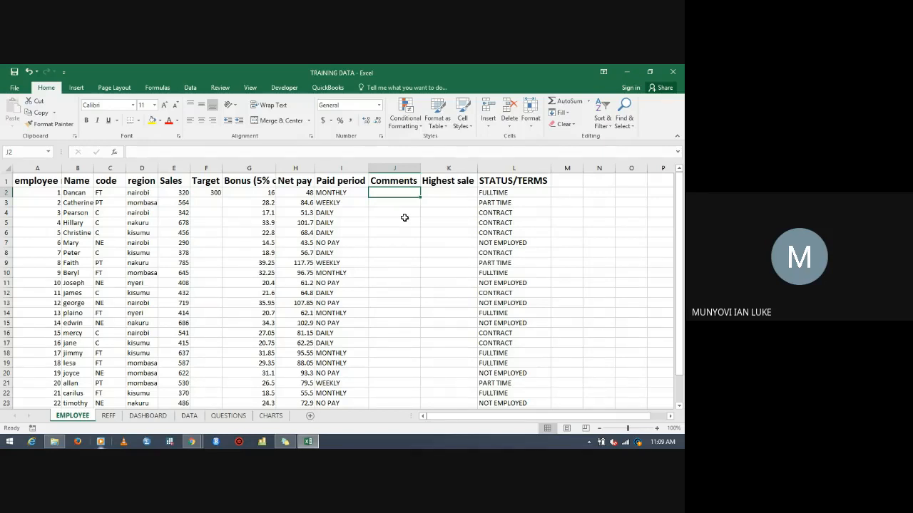
pyautogui.write('=')
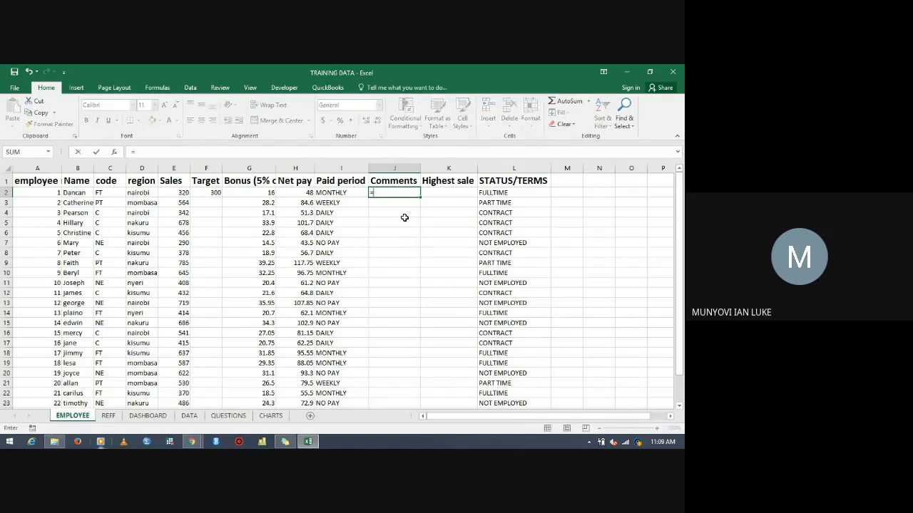
pyautogui.write('if')
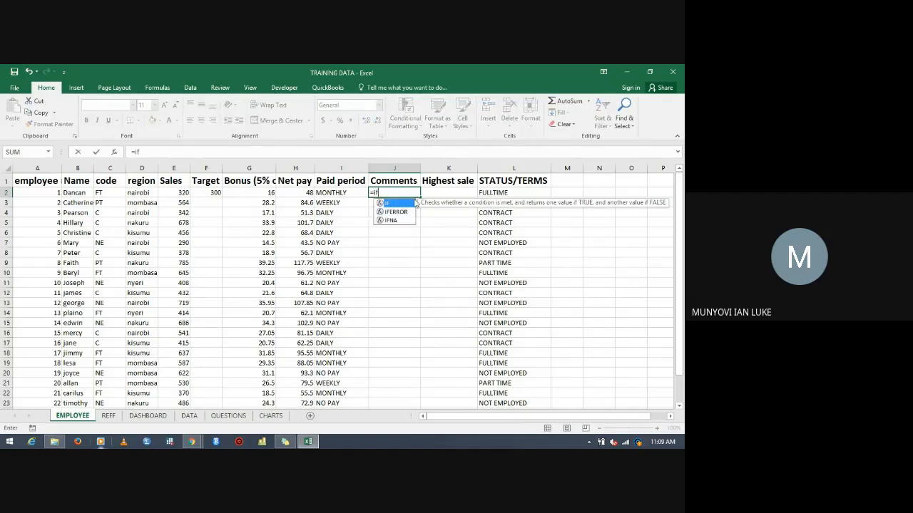
pyautogui.doubleClick(400, 205)
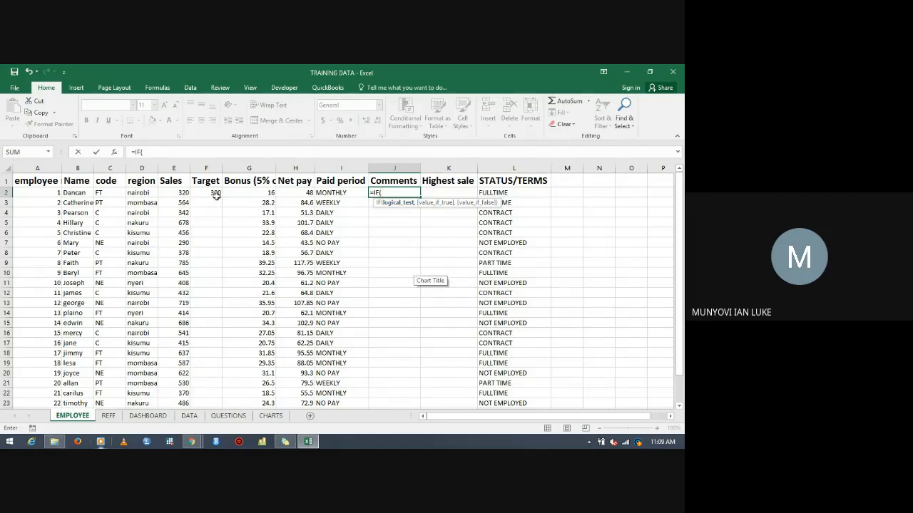
pyautogui.click(176, 193)
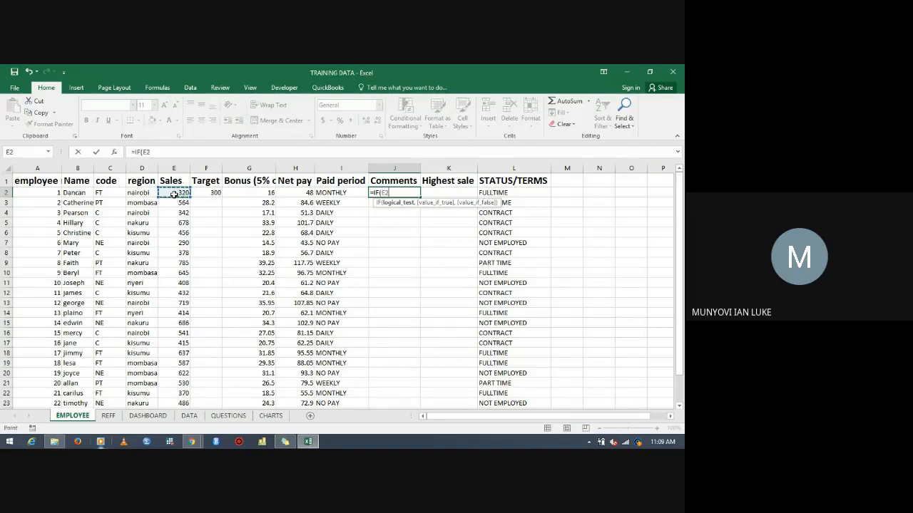
pyautogui.write('>')
pyautogui.click(205, 193)
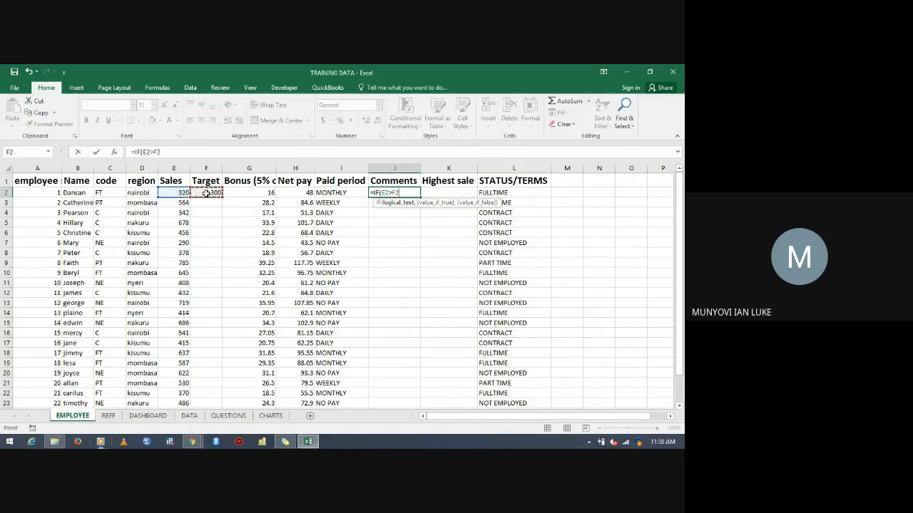
pyautogui.write(',')
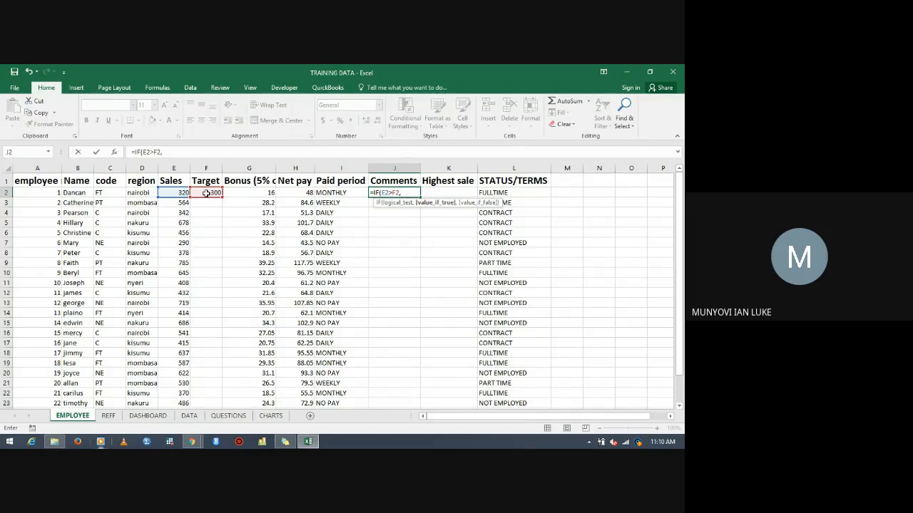
# Complete the J2 formula with "retained" as the true value and "laid off" as the false value, and enter it.
pyautogui.write('"retained",')
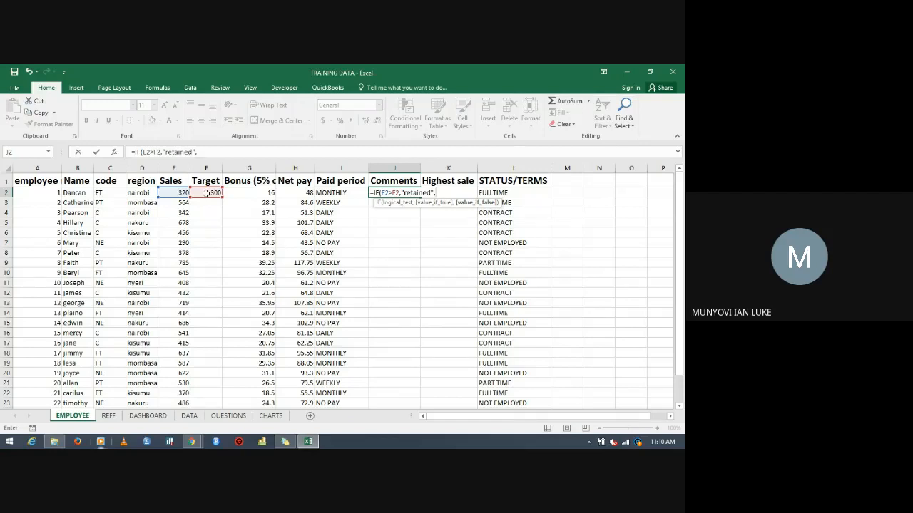
pyautogui.write('"laid off')
pyautogui.write('")')
pyautogui.press('Return')
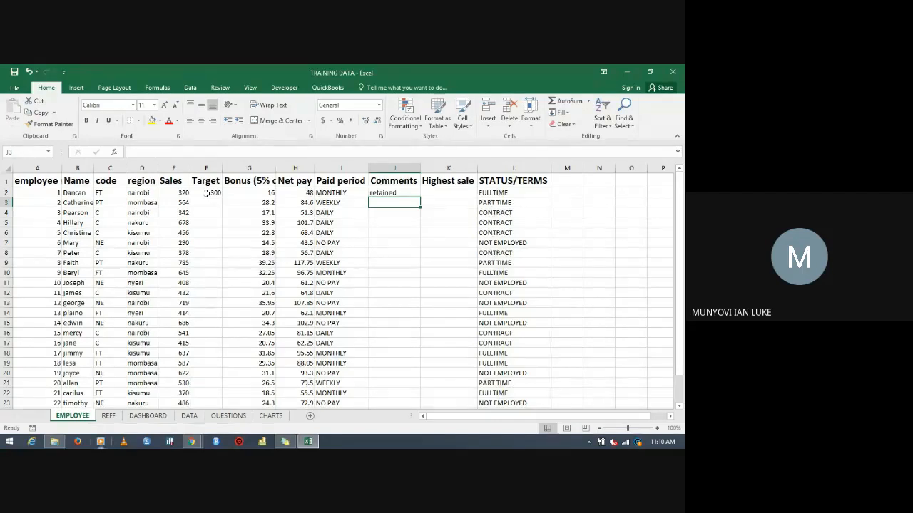
pyautogui.press('Up')
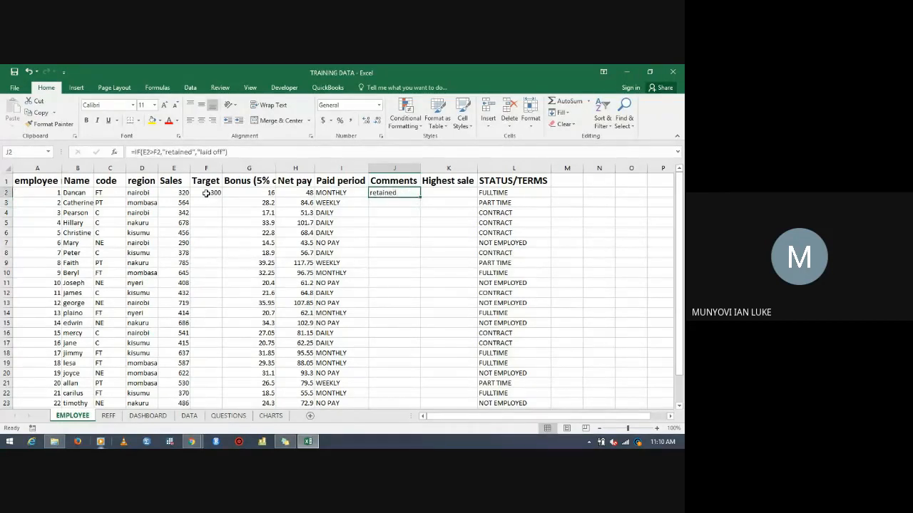
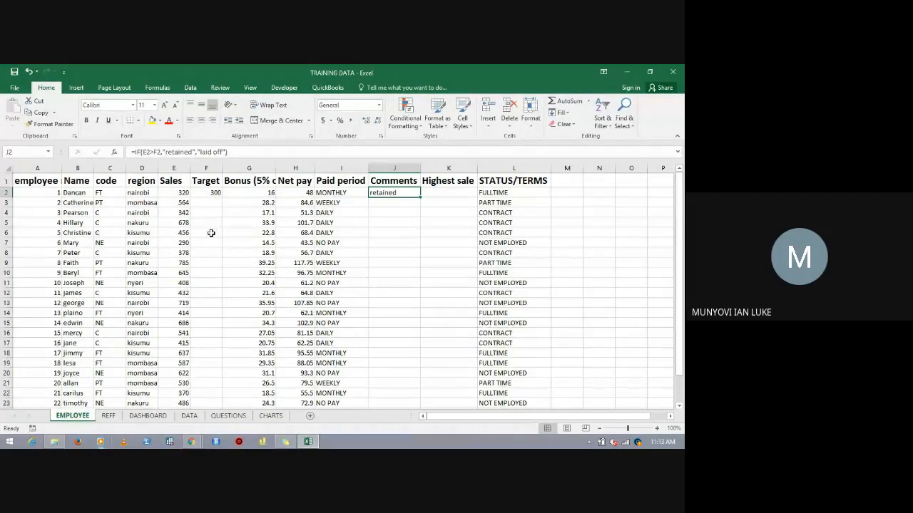
# Review the sales records on the DATA sheet, the objectives on the QUESTIONS sheet and the existing charts on the DASHBOARD sheet.
pyautogui.click(213, 205)
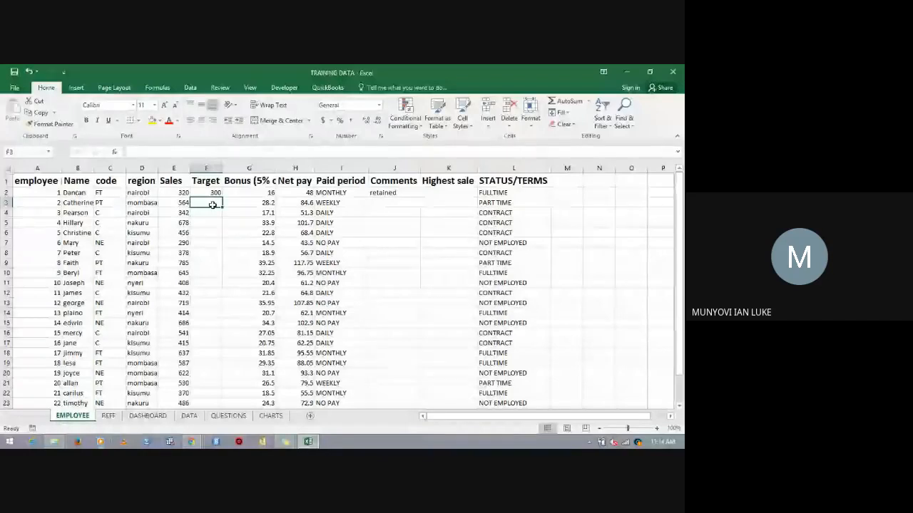
pyautogui.click(189, 417)
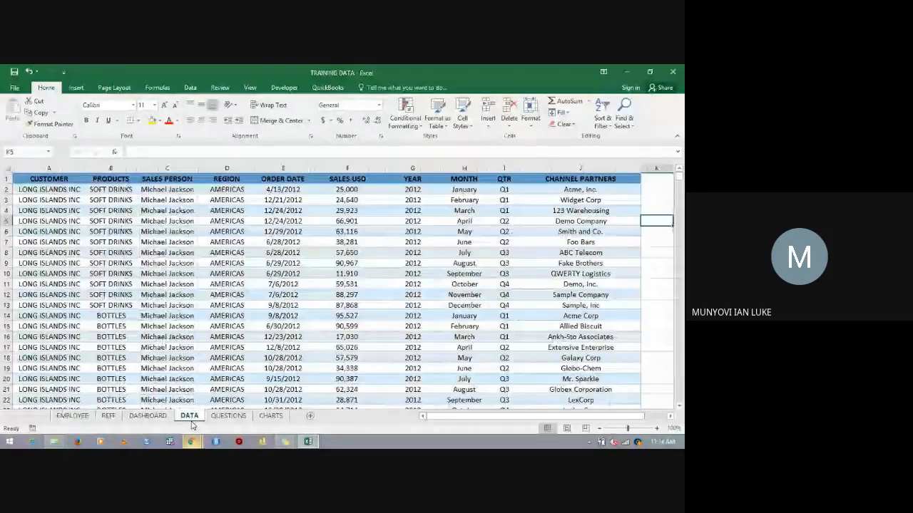
pyautogui.click(228, 417)
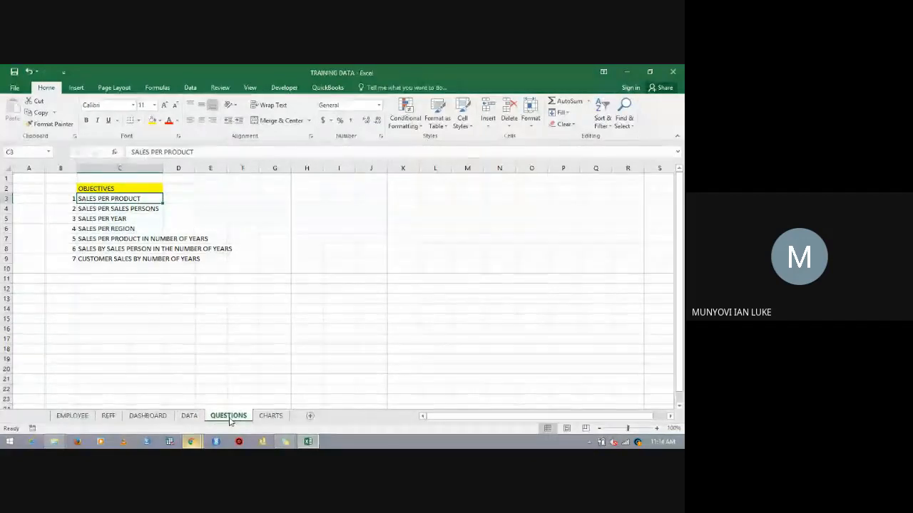
pyautogui.click(190, 417)
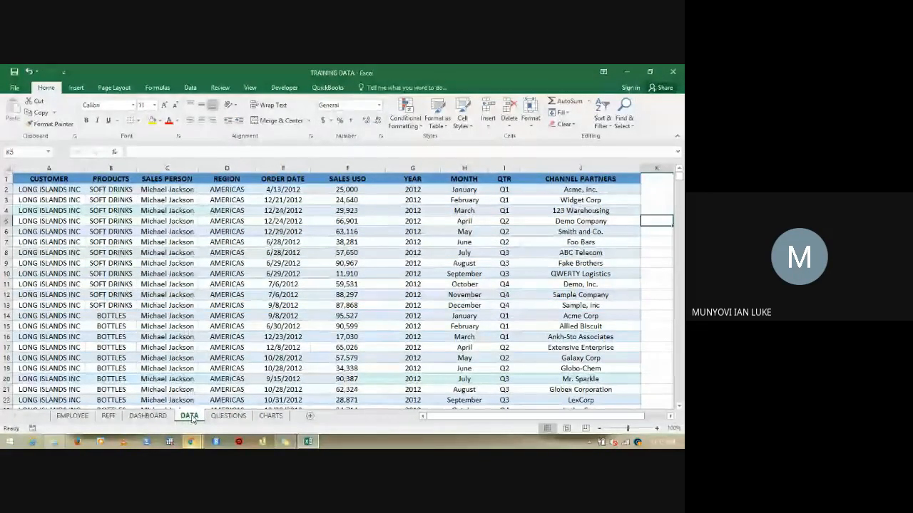
pyautogui.press('Left')
pyautogui.hotkey('ctrl', 'Left')
pyautogui.press('Up')
pyautogui.press('Up')
pyautogui.press('Up')
pyautogui.press('Up')
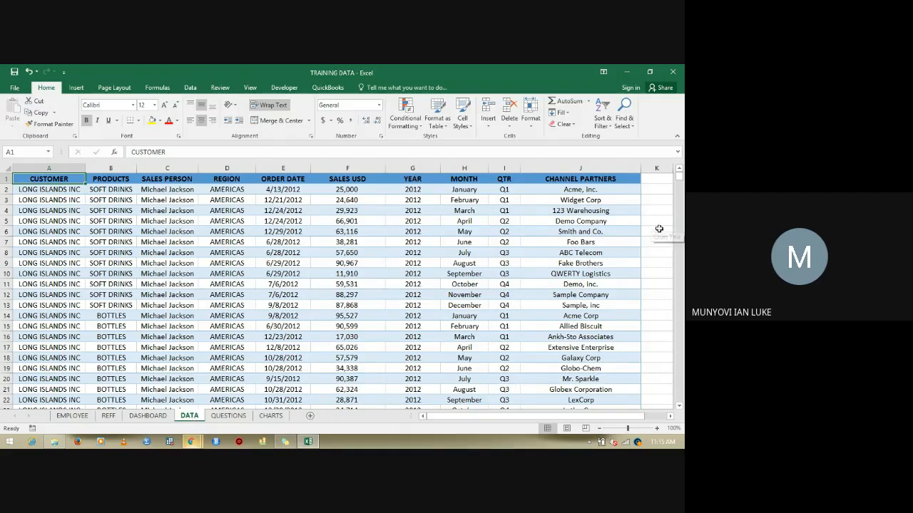
pyautogui.moveTo(679, 180)
pyautogui.mouseDown()
pyautogui.moveTo(681, 412)
pyautogui.moveTo(680, 191)
pyautogui.moveTo(671, 175)
pyautogui.mouseUp()
pyautogui.click(315, 241)
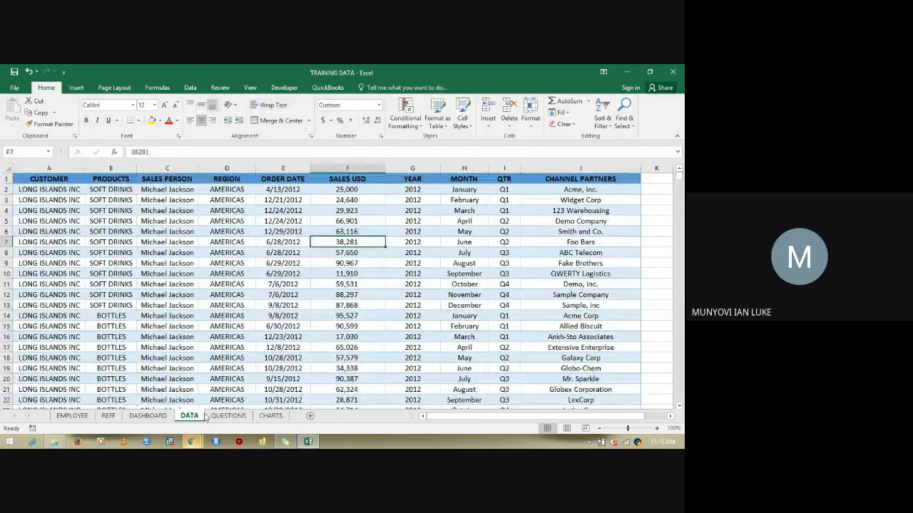
pyautogui.click(226, 415)
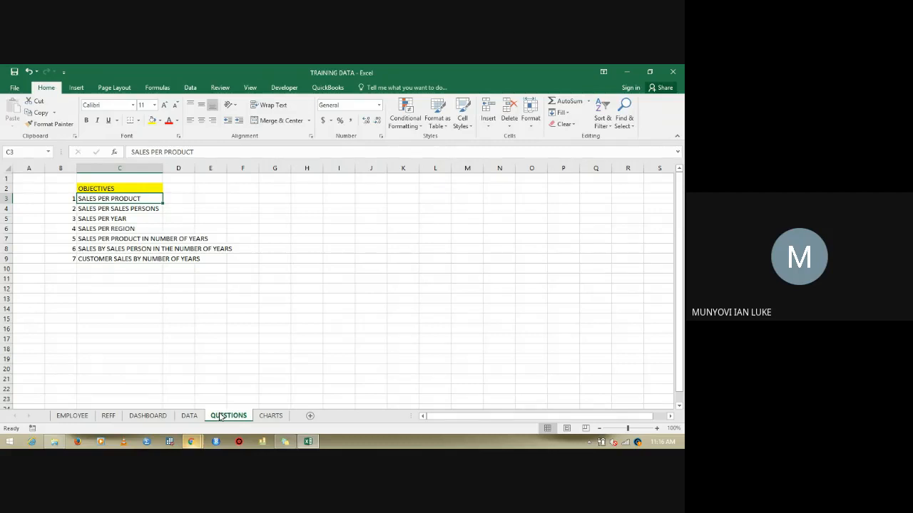
pyautogui.click(146, 418)
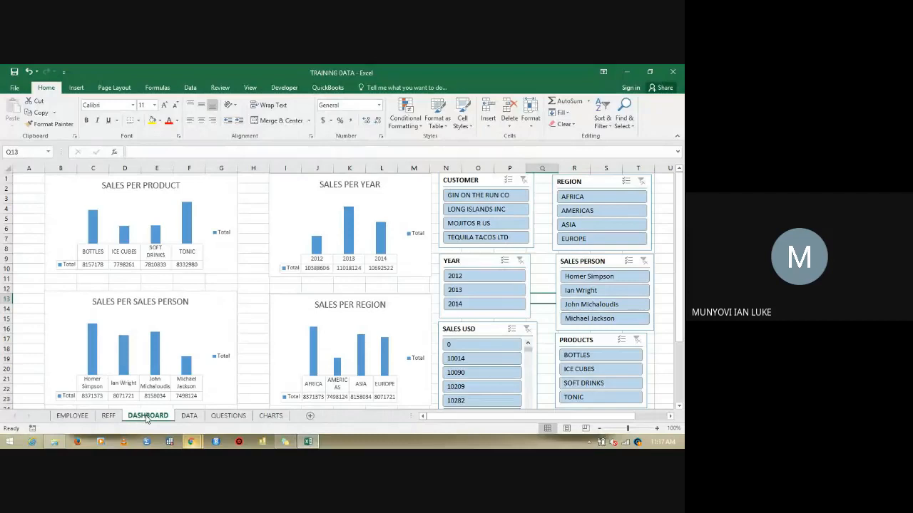
# Add a new worksheet directly after the DATA sheet and name it DASHBOARD2.
pyautogui.click(190, 416)
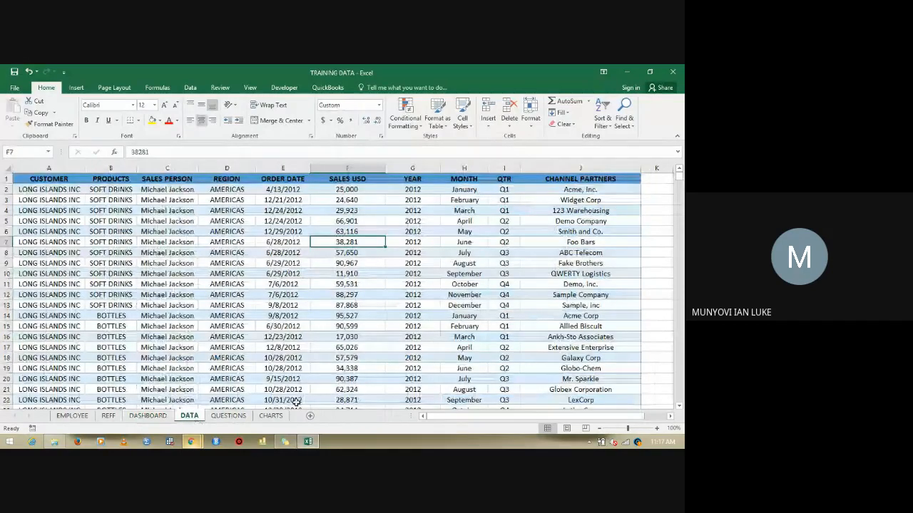
pyautogui.click(310, 416)
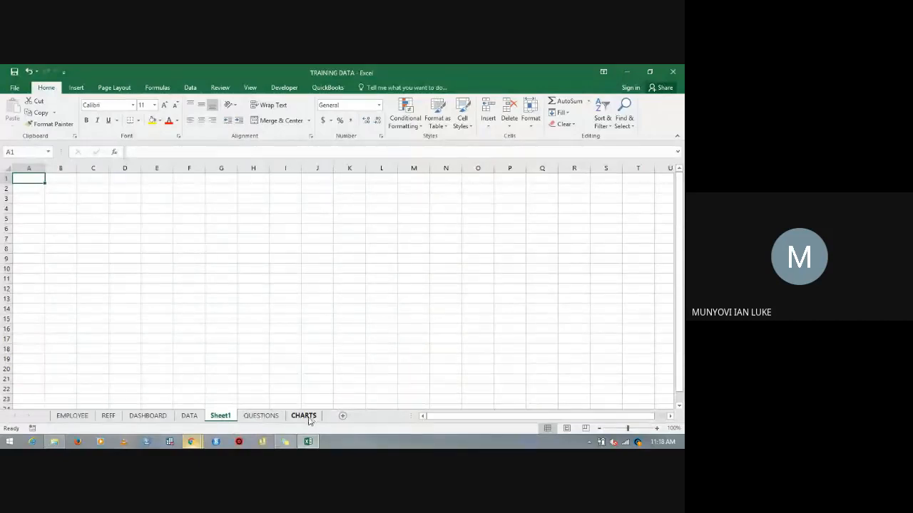
pyautogui.doubleClick(220, 416)
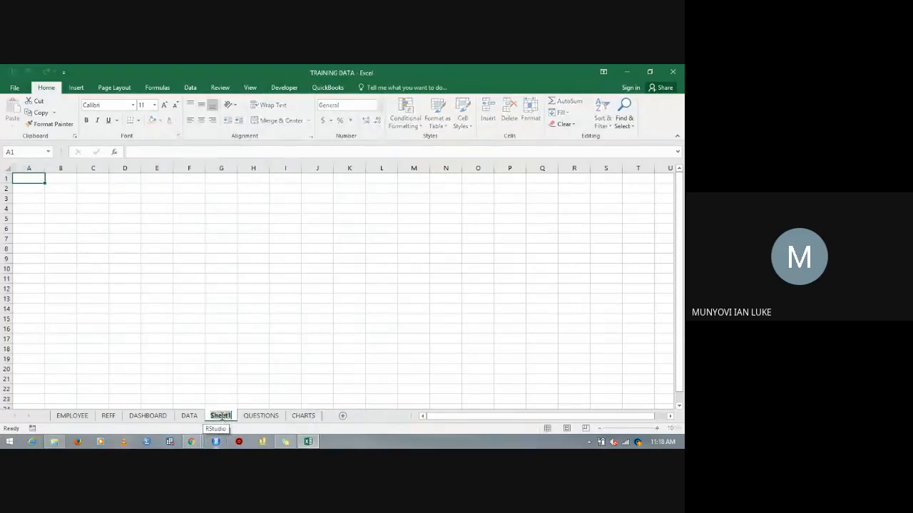
pyautogui.press('BackSpace')
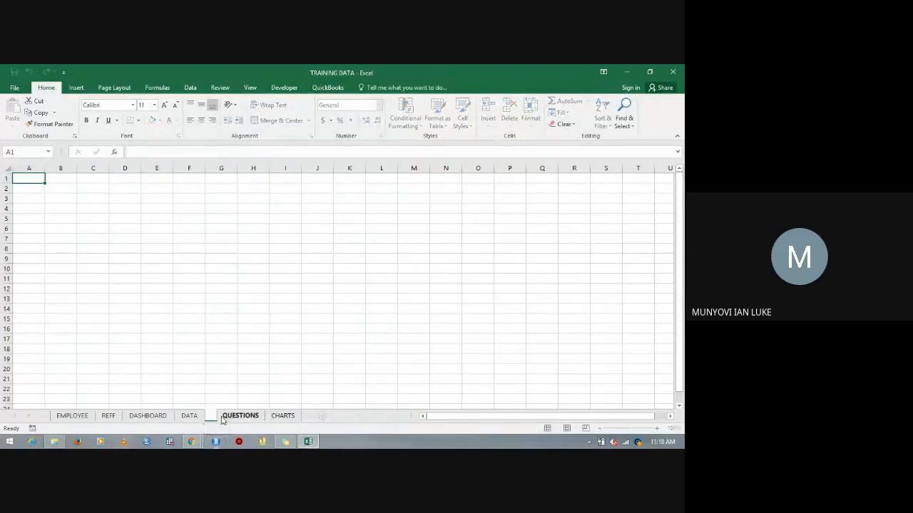
pyautogui.write('DASHB')
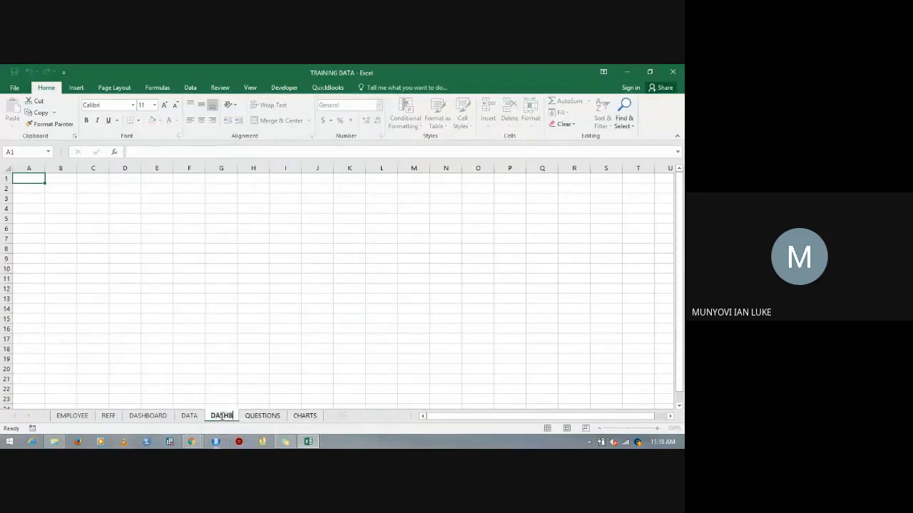
pyautogui.write('OARD')
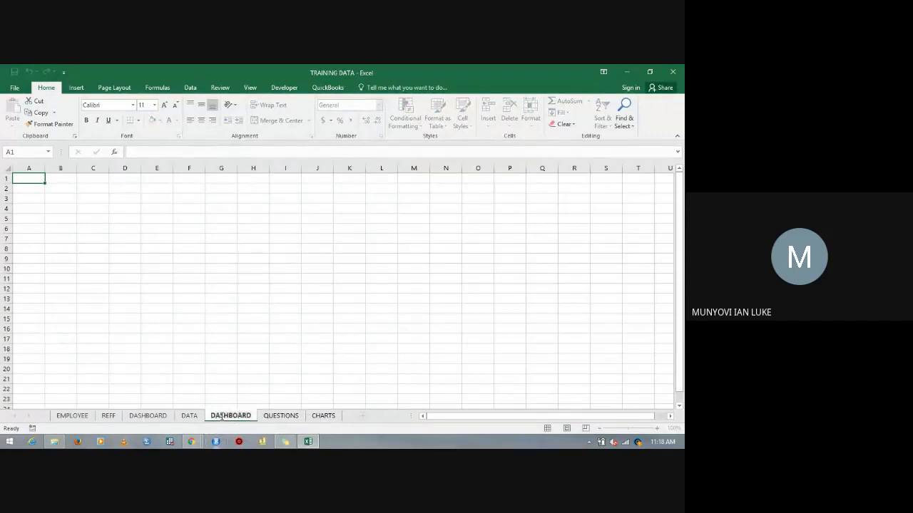
pyautogui.press('Return')
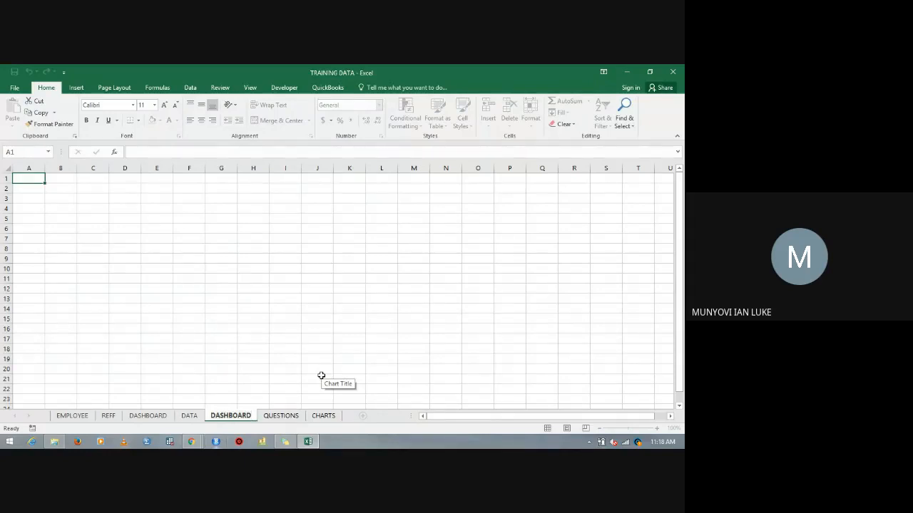
pyautogui.write('2')
pyautogui.click(320, 376)
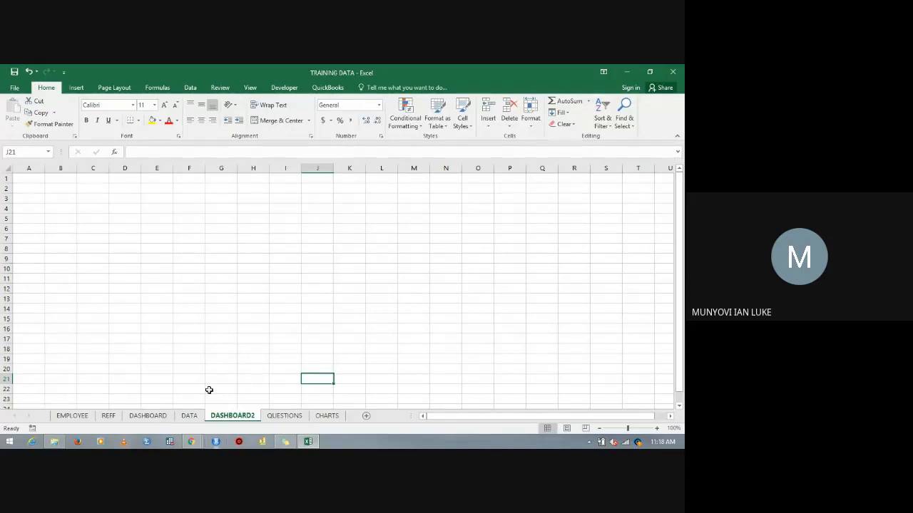
# Convert the whole data range A1:J578 on the DATA sheet into a table with headers.
pyautogui.click(189, 415)
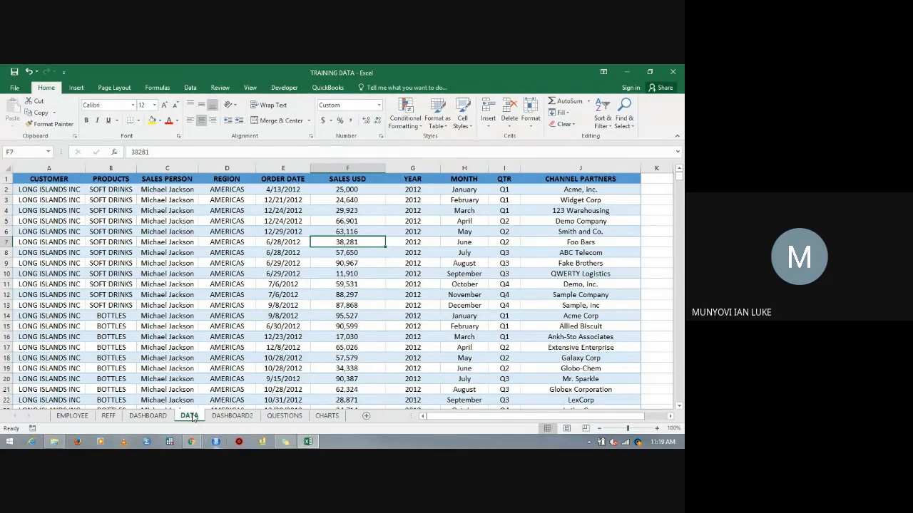
pyautogui.click(69, 199)
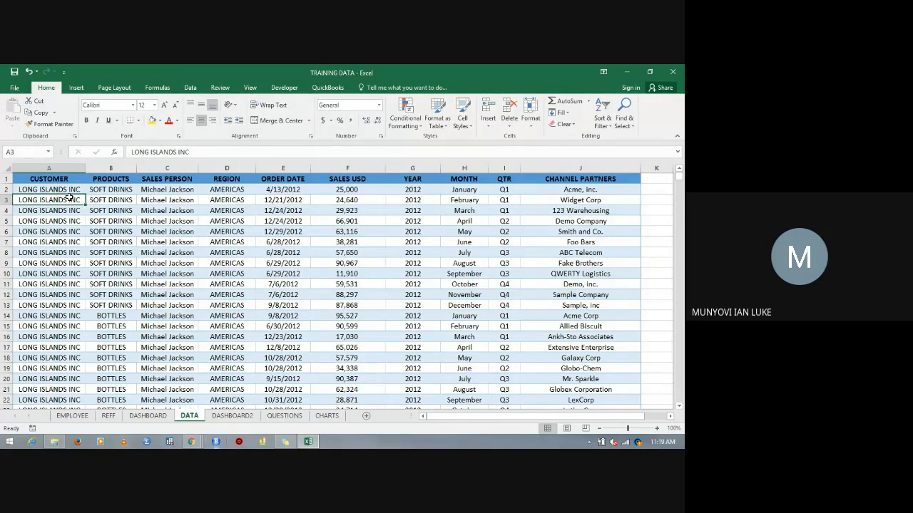
pyautogui.hotkey('ctrl', 'a')
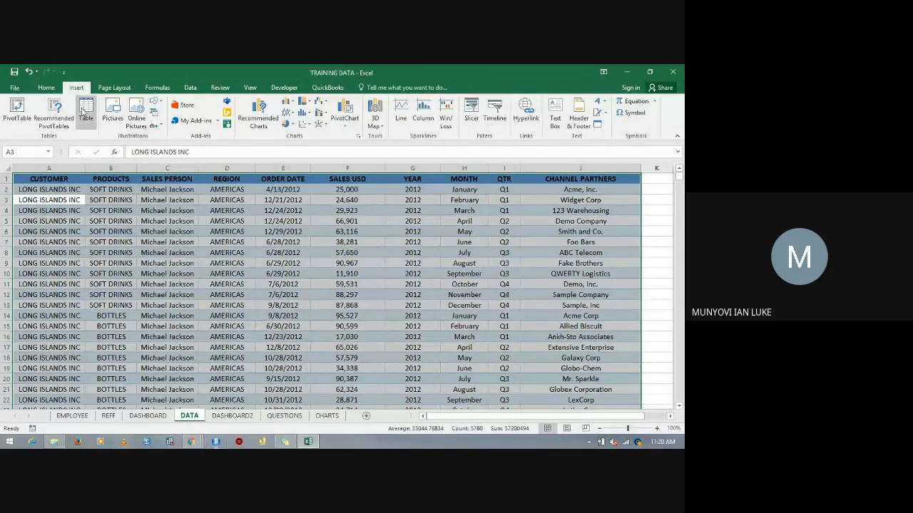
pyautogui.click(84, 111)
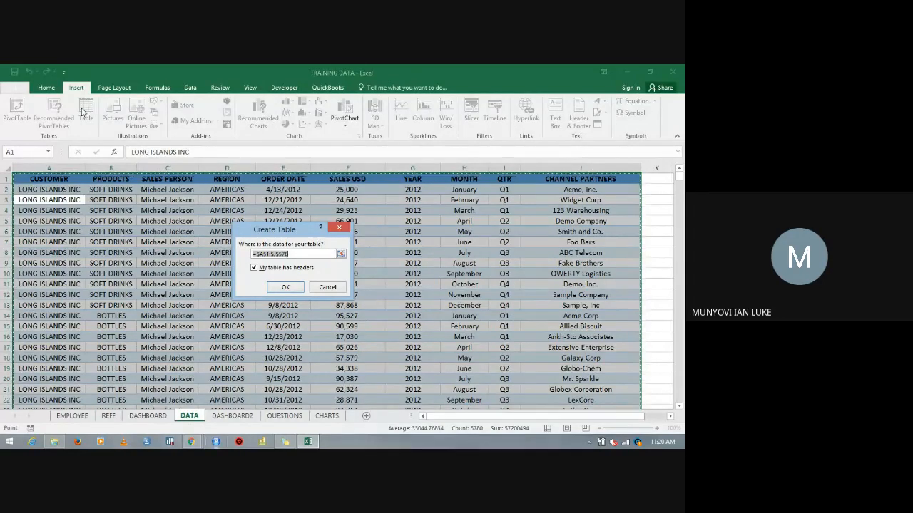
pyautogui.click(280, 289)
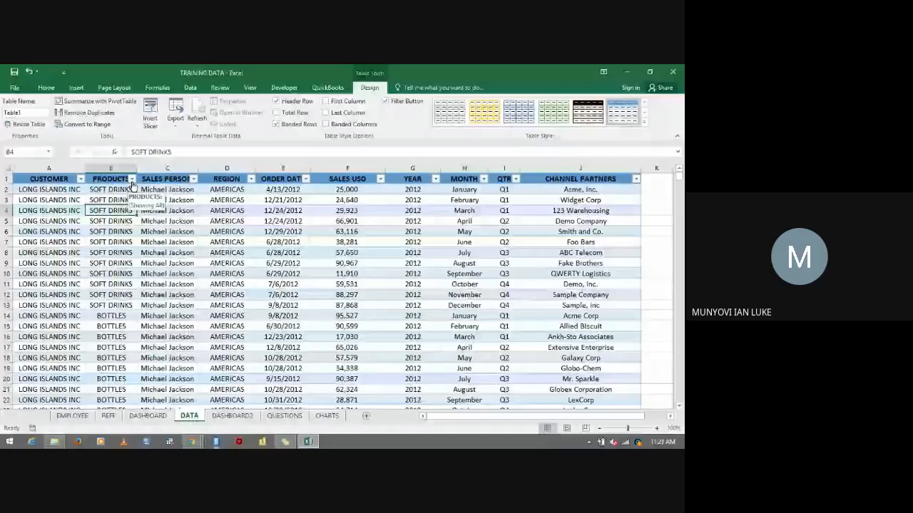
# Examine the filter and sort options of the PRODUCTS column in the new table, leaving the filter unapplied.
pyautogui.click(132, 179)
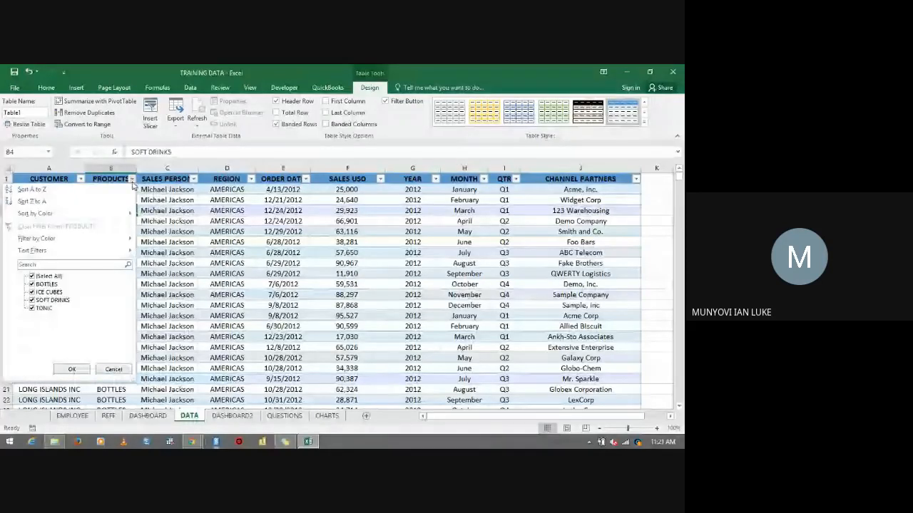
pyautogui.press('Escape')
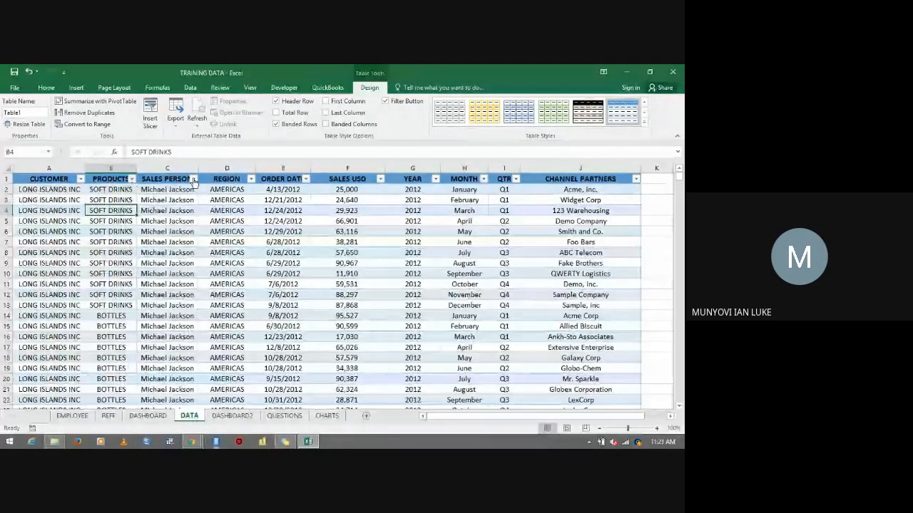
# Examine the filter lists of the SALES PERSON, REGION, ORDER DATE, SALES USD, YEAR and QTR columns, leaving all filters unapplied.
pyautogui.click(193, 180)
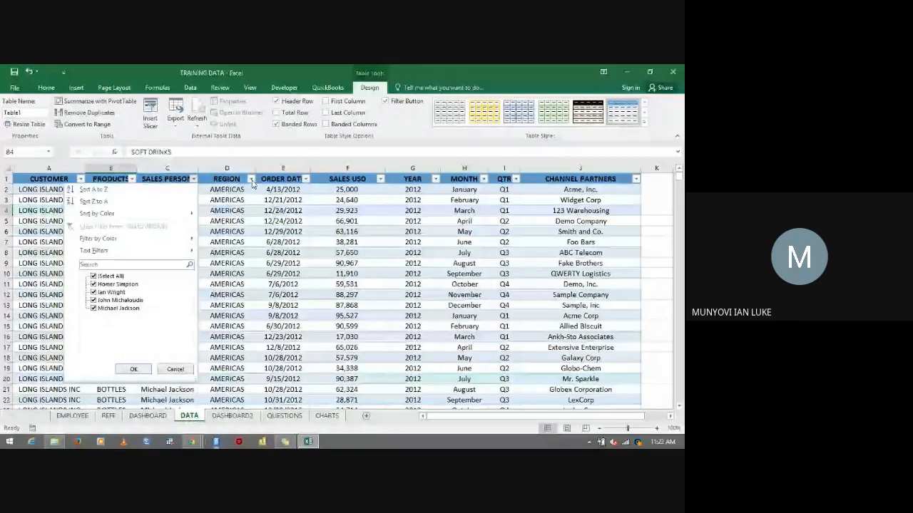
pyautogui.click(251, 180)
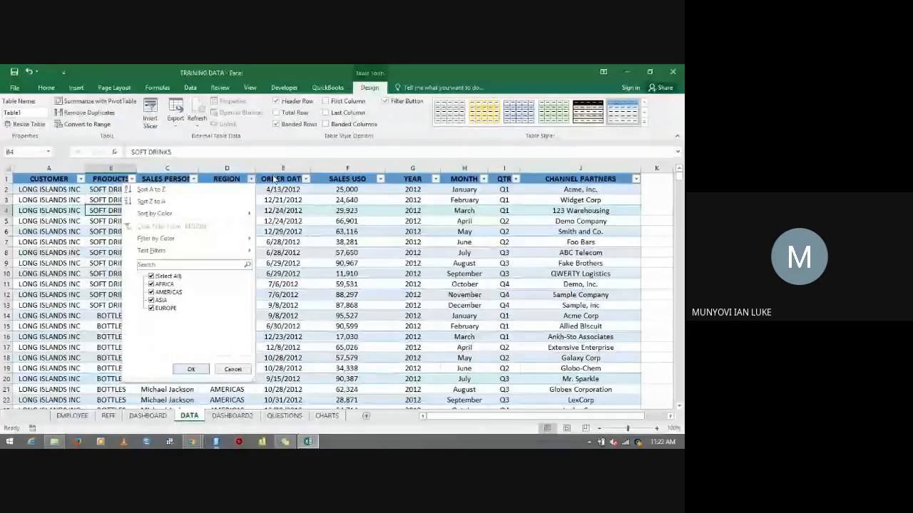
pyautogui.click(302, 179)
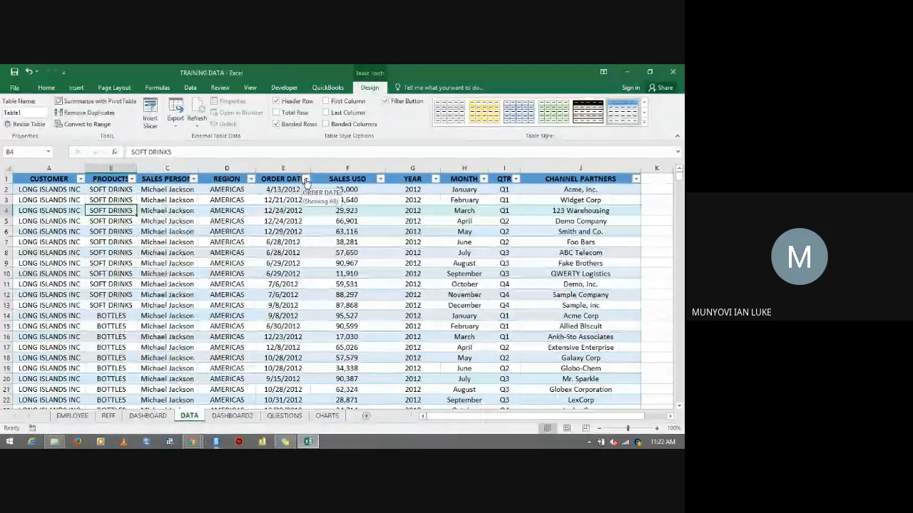
pyautogui.click(305, 180)
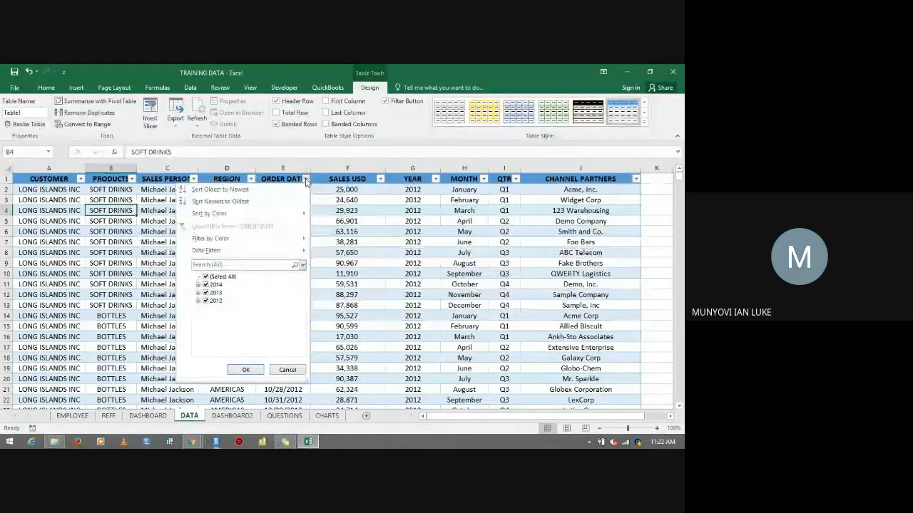
pyautogui.click(305, 179)
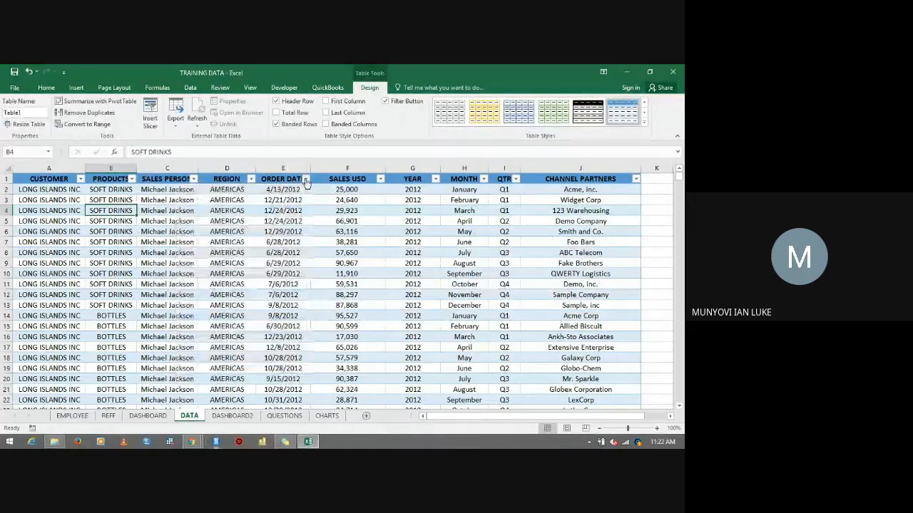
pyautogui.click(381, 179)
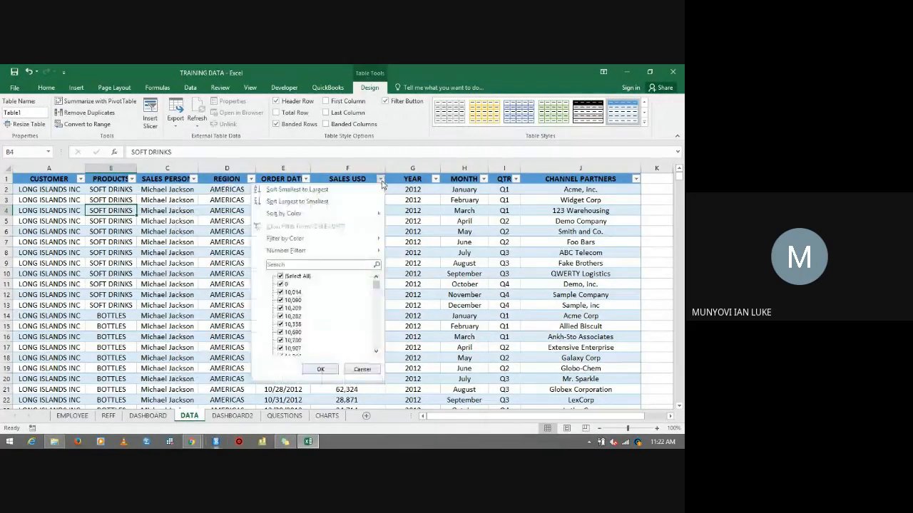
pyautogui.click(380, 181)
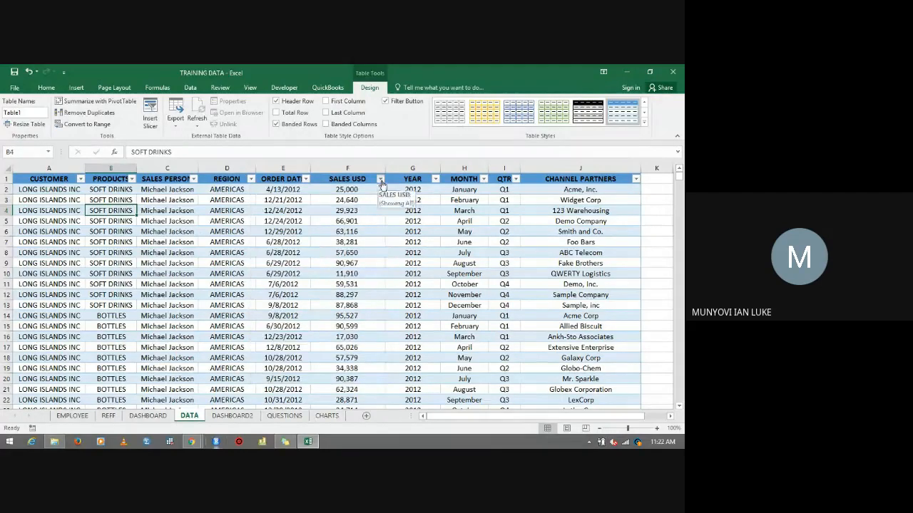
pyautogui.click(434, 181)
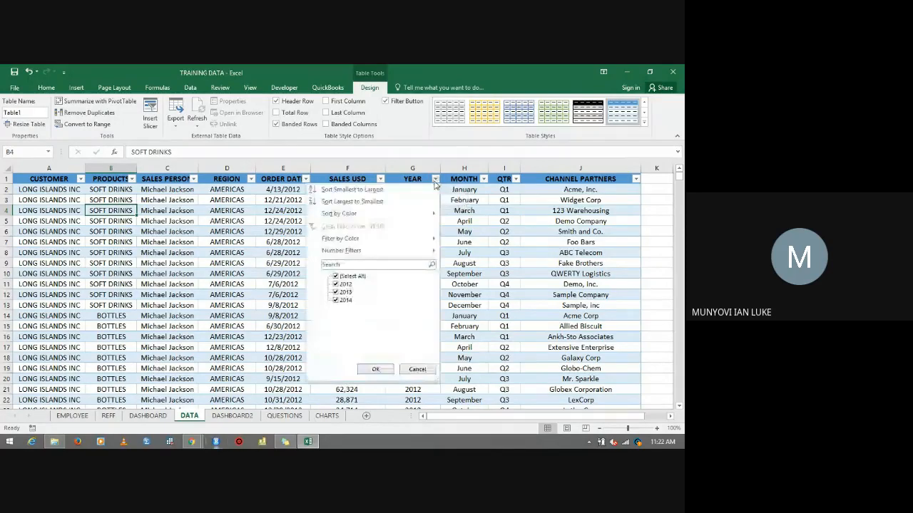
pyautogui.click(434, 181)
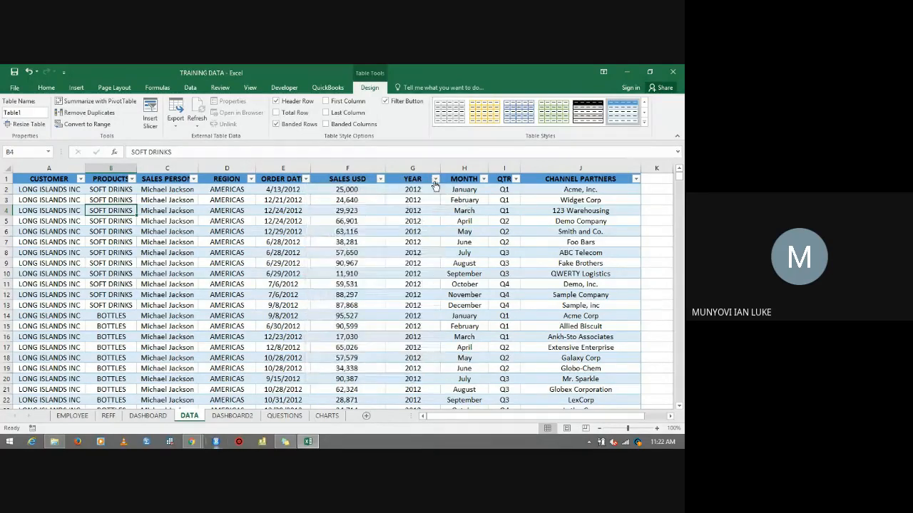
pyautogui.click(516, 179)
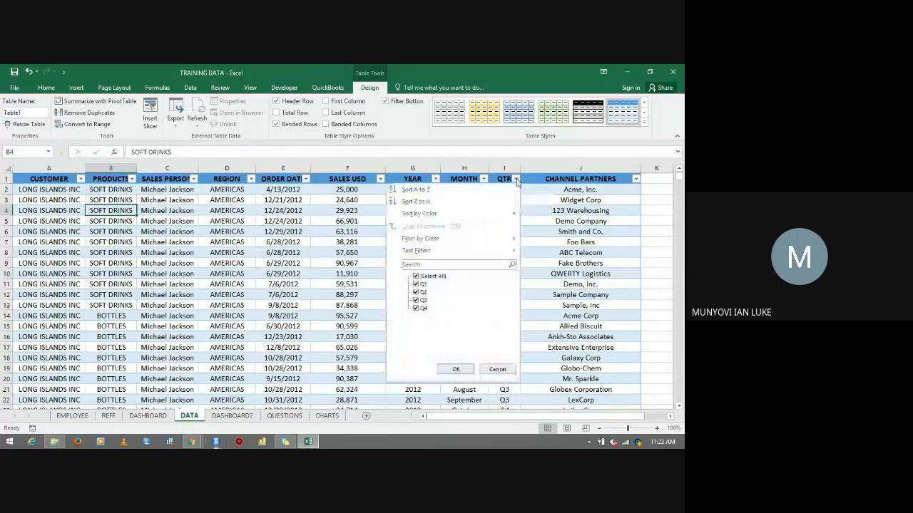
pyautogui.click(68, 191)
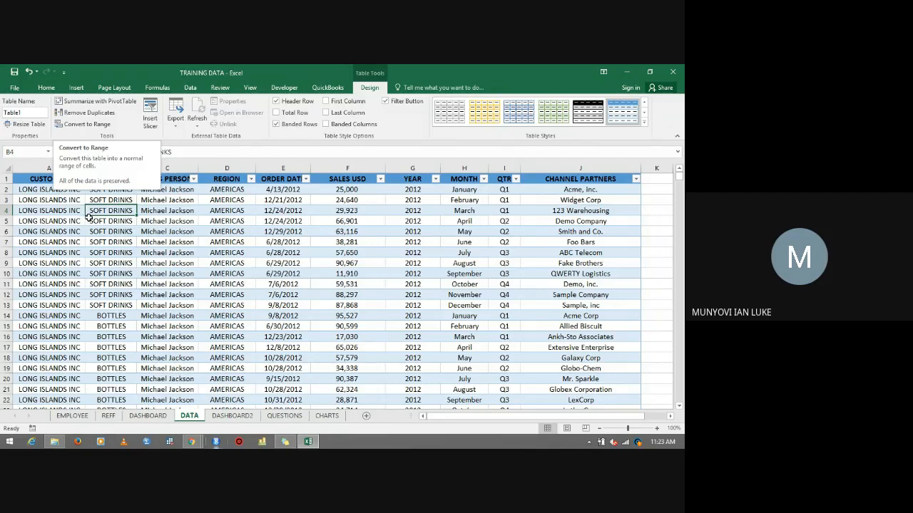
# Convert the table on the DATA sheet back to a normal range.
pyautogui.click(98, 129)
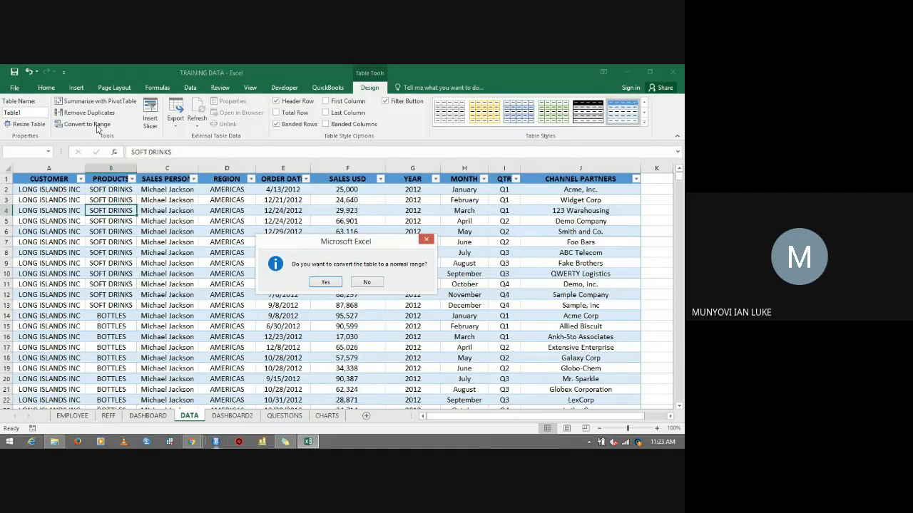
pyautogui.click(324, 283)
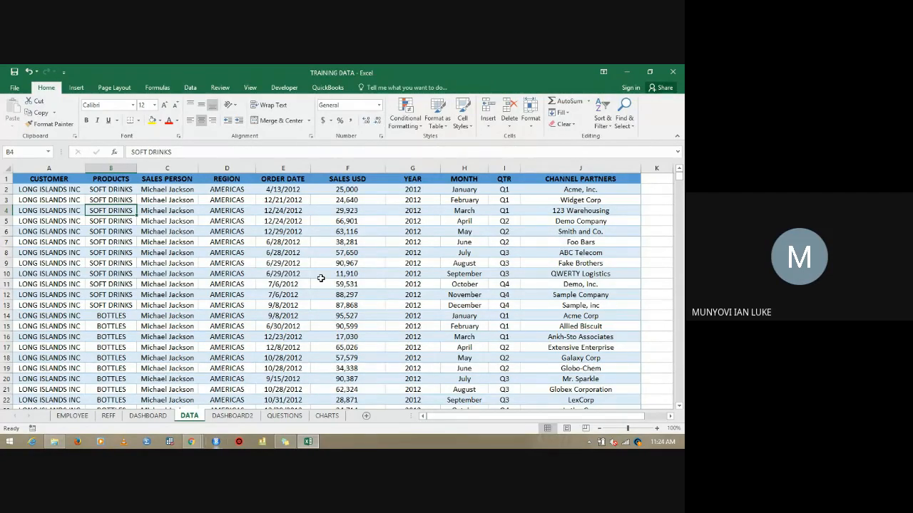
# Check the objectives on the QUESTIONS sheet and create a PivotTable from DATA range A1:J578 on a new worksheet.
pyautogui.click(288, 416)
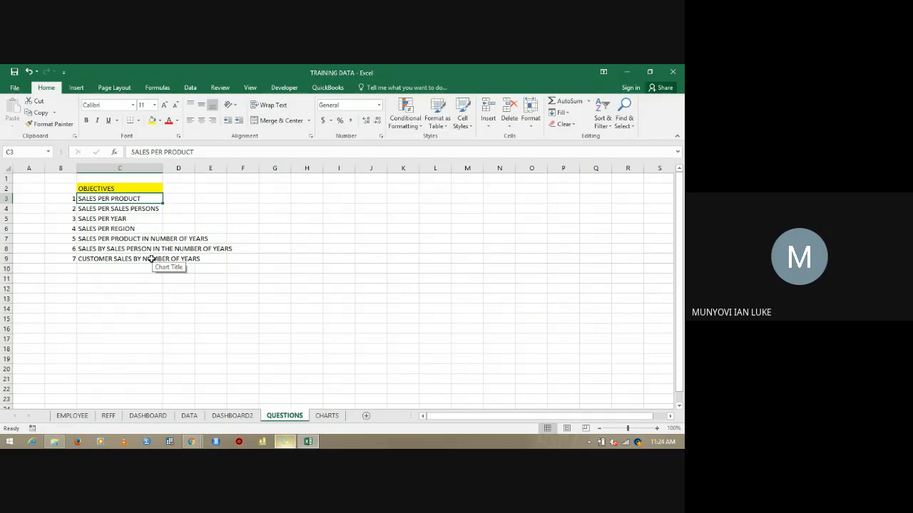
pyautogui.click(190, 419)
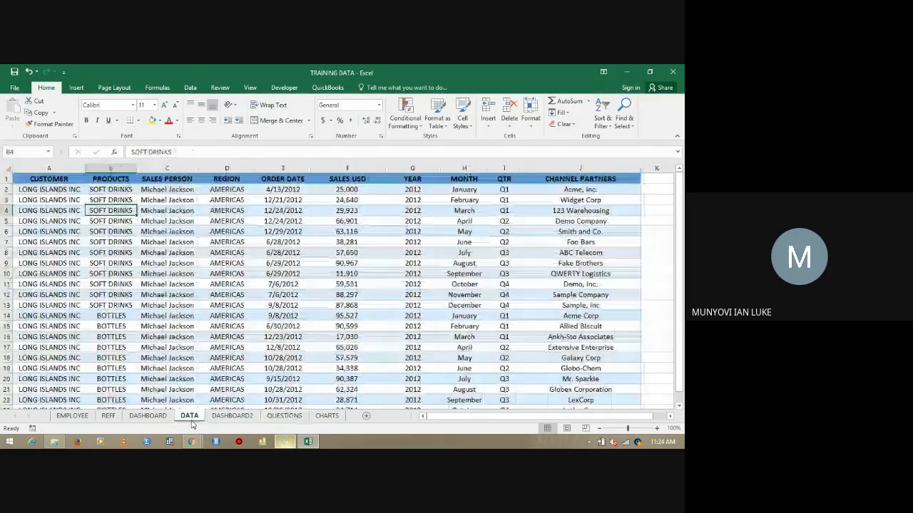
pyautogui.click(42, 190)
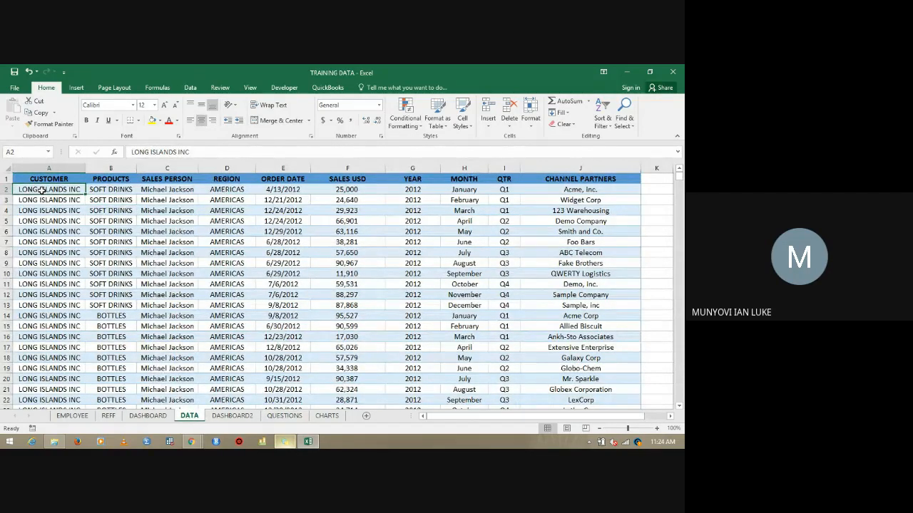
pyautogui.hotkey('ctrl', 'a')
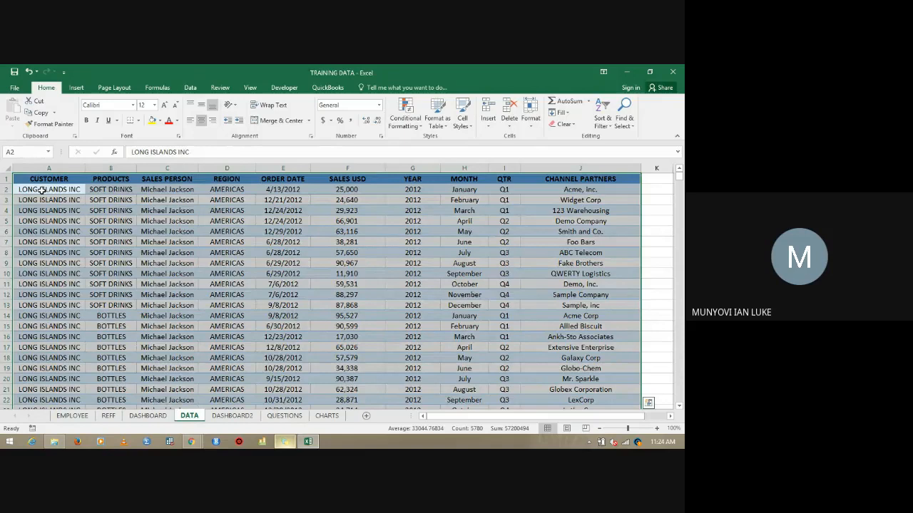
pyautogui.click(77, 88)
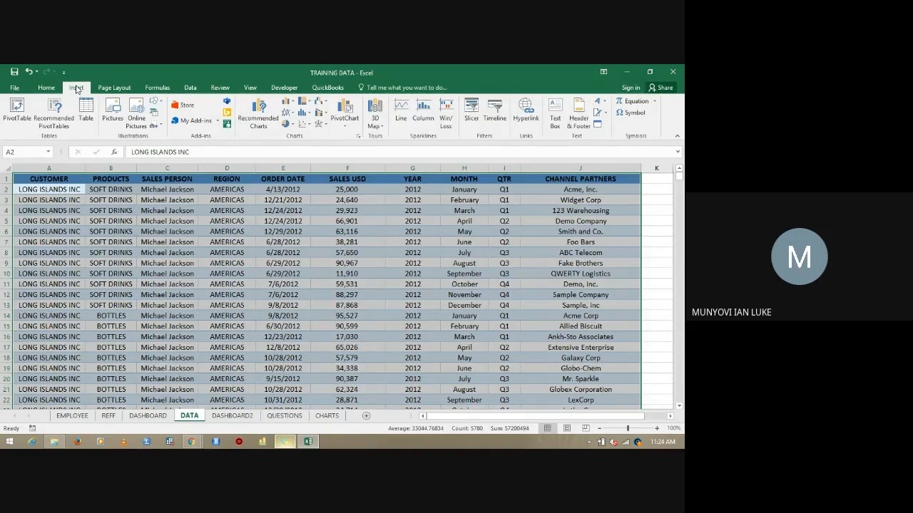
pyautogui.click(19, 118)
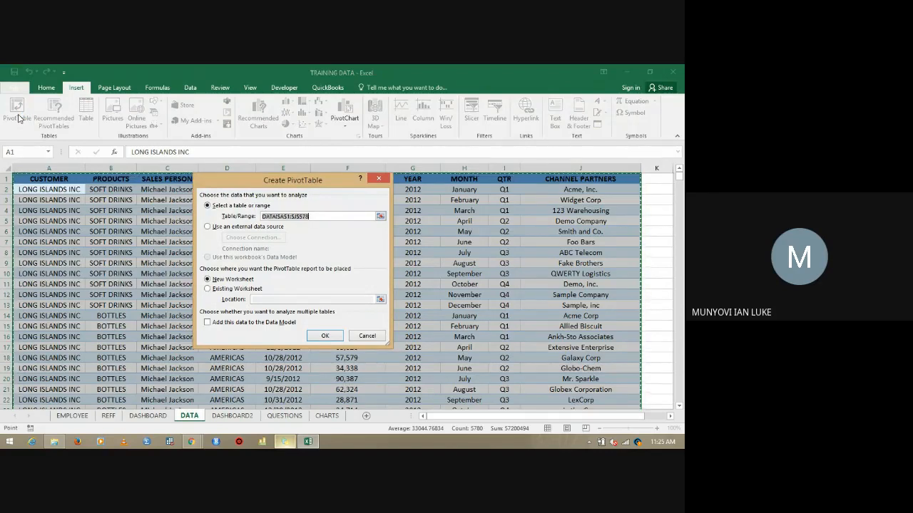
pyautogui.click(322, 337)
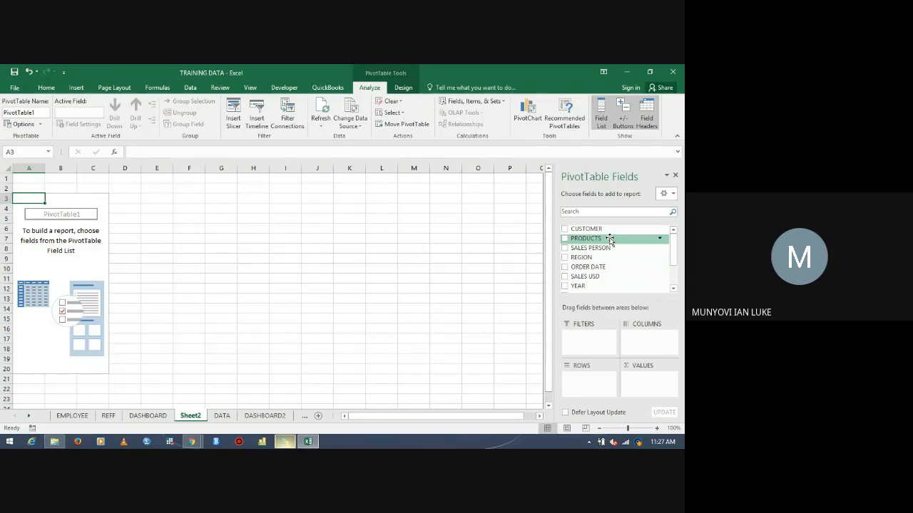
# Build the sales-per-product PivotTable with PRODUCTS as the row field and SALES USD as the value field.
pyautogui.moveTo(610, 240); pyautogui.dragTo(590, 383)
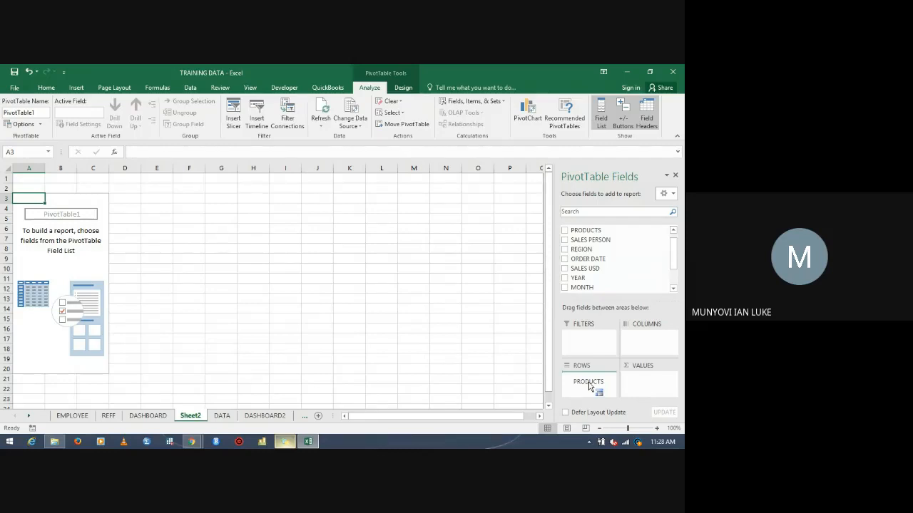
pyautogui.moveTo(589, 386); pyautogui.dragTo(590, 385)
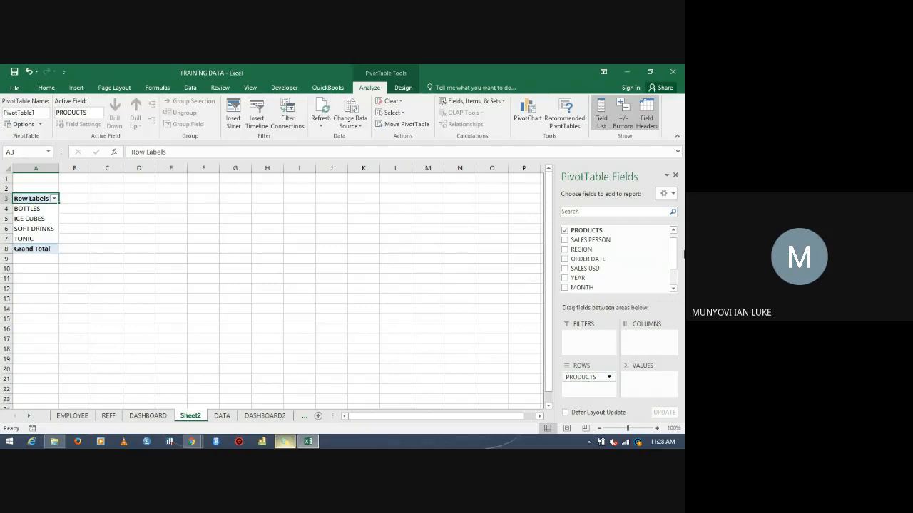
pyautogui.click(673, 290)
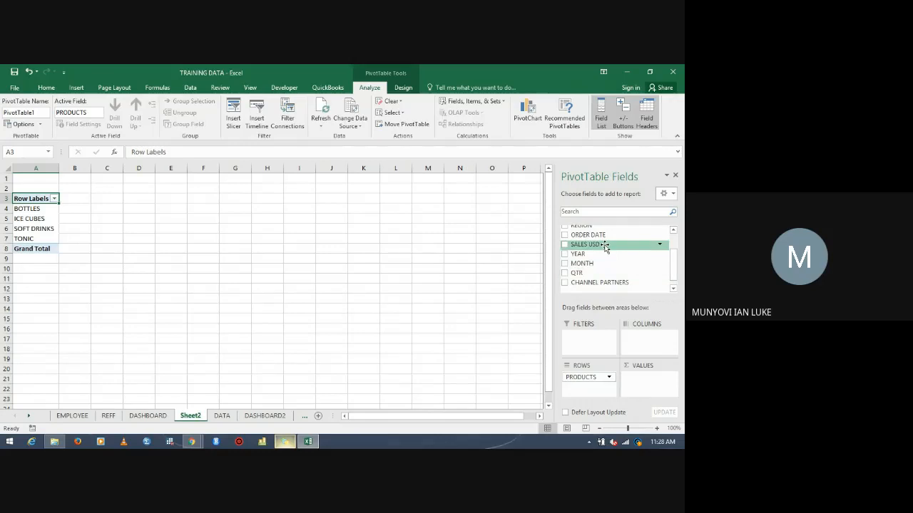
pyautogui.moveTo(605, 246); pyautogui.dragTo(642, 383)
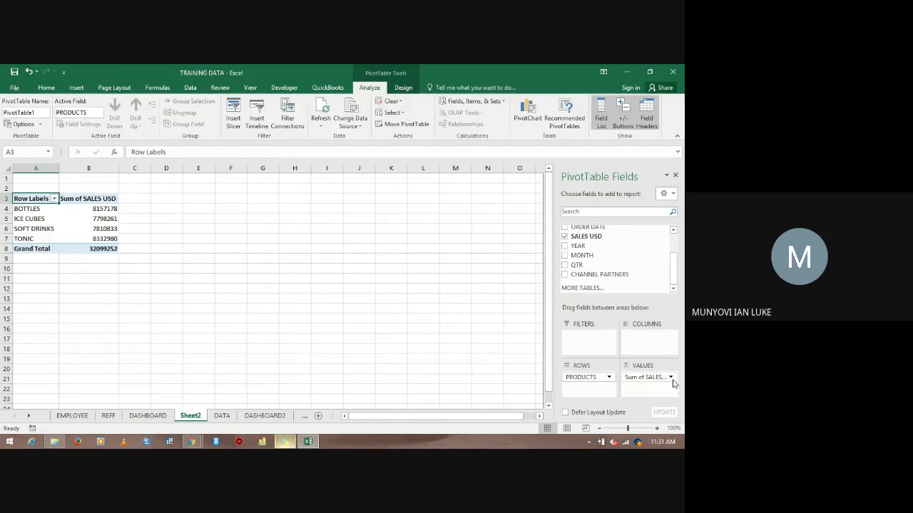
# Change the calculation of the PivotTable's SALES USD value field to Count.
pyautogui.click(670, 379)
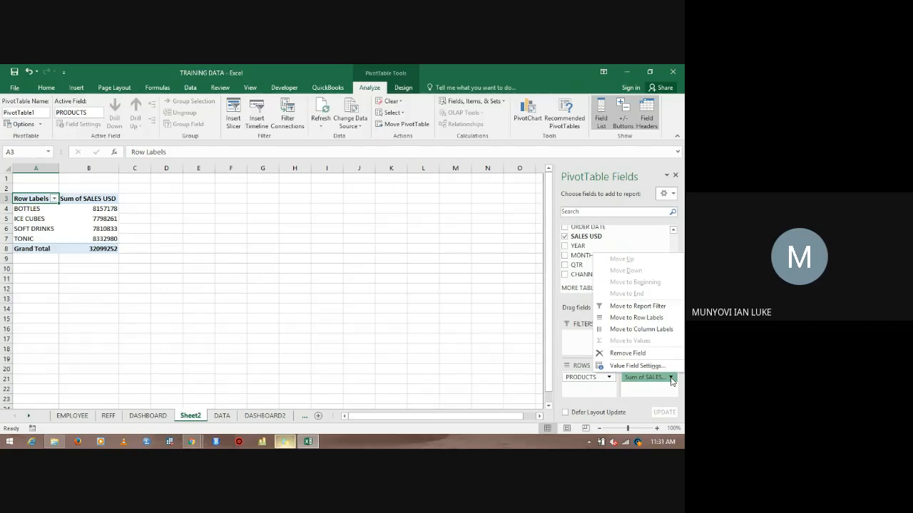
pyautogui.click(634, 365)
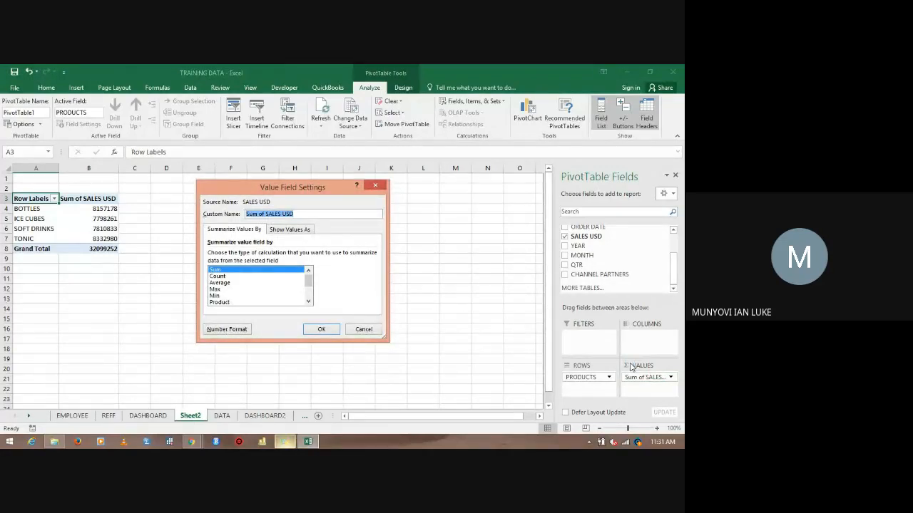
pyautogui.click(223, 277)
pyautogui.click(319, 330)
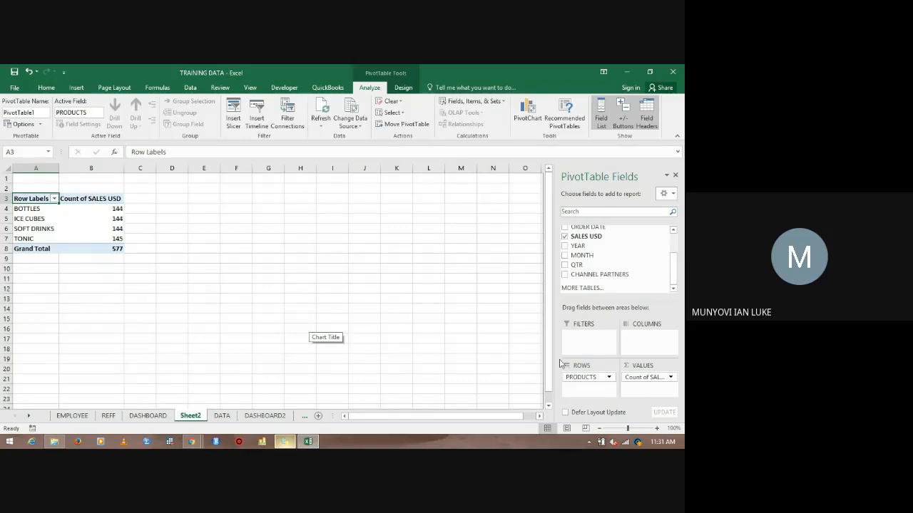
# Set the SALES USD value field to be summarized by Sum again.
pyautogui.click(671, 380)
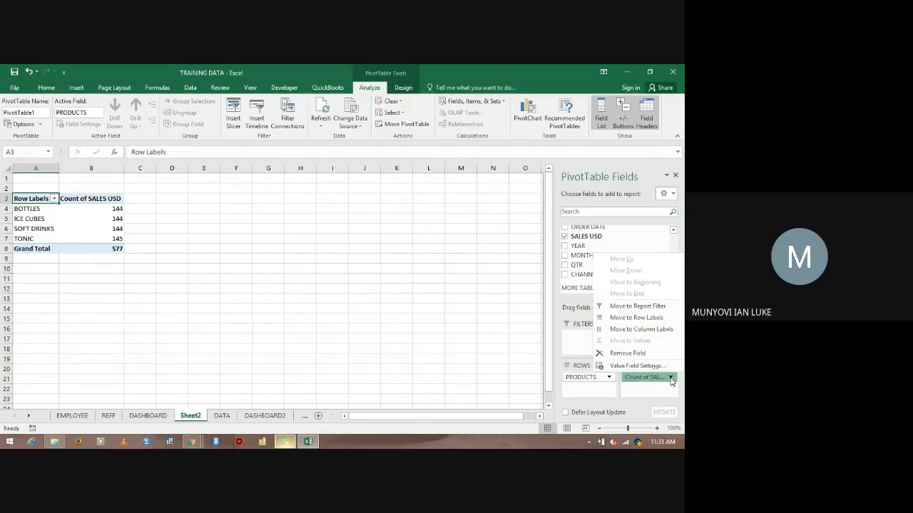
pyautogui.click(636, 365)
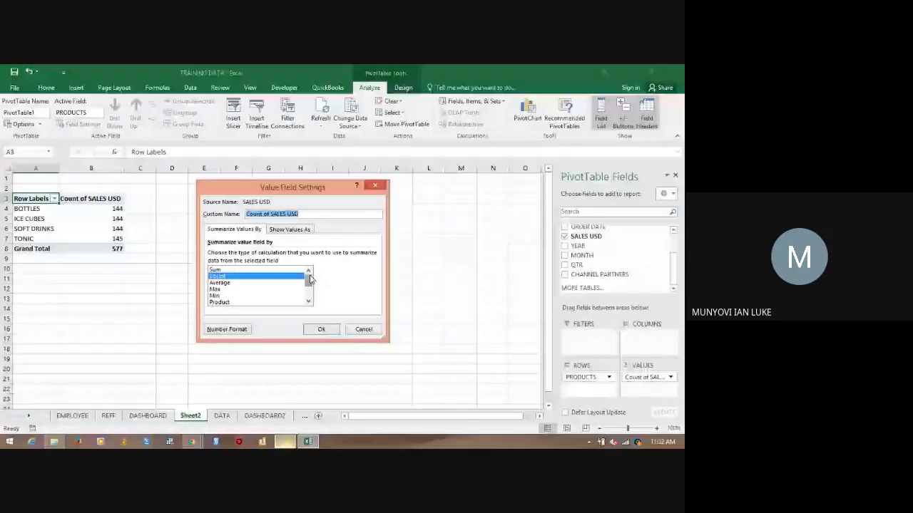
pyautogui.click(214, 270)
pyautogui.click(321, 329)
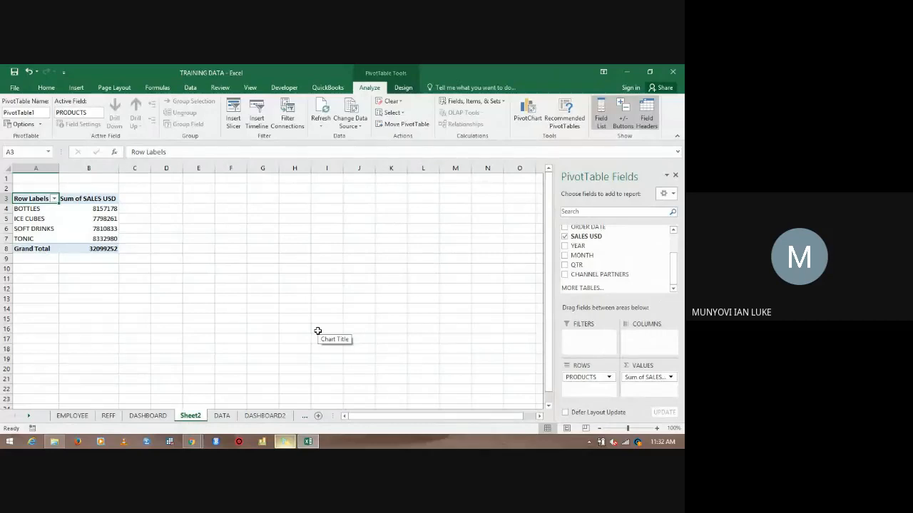
# Insert a clustered column PivotChart based on the sales-per-product PivotTable.
pyautogui.click(29, 219)
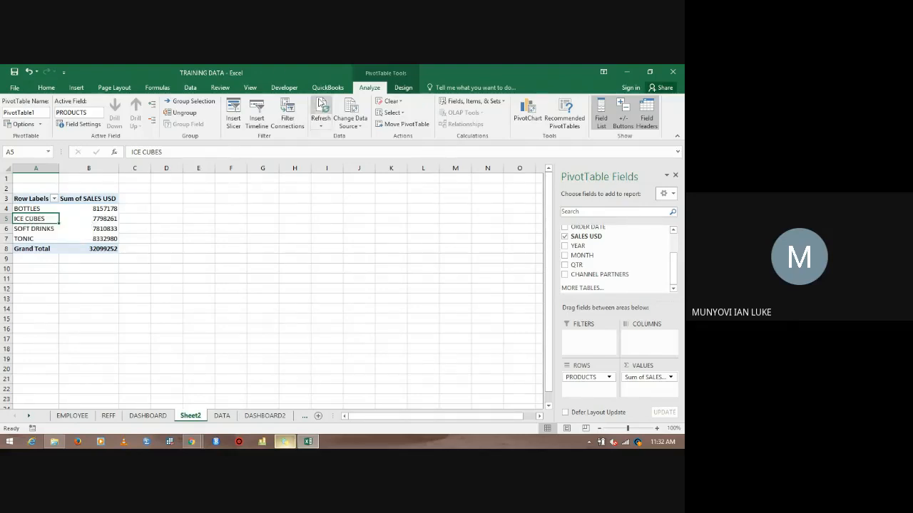
pyautogui.click(520, 115)
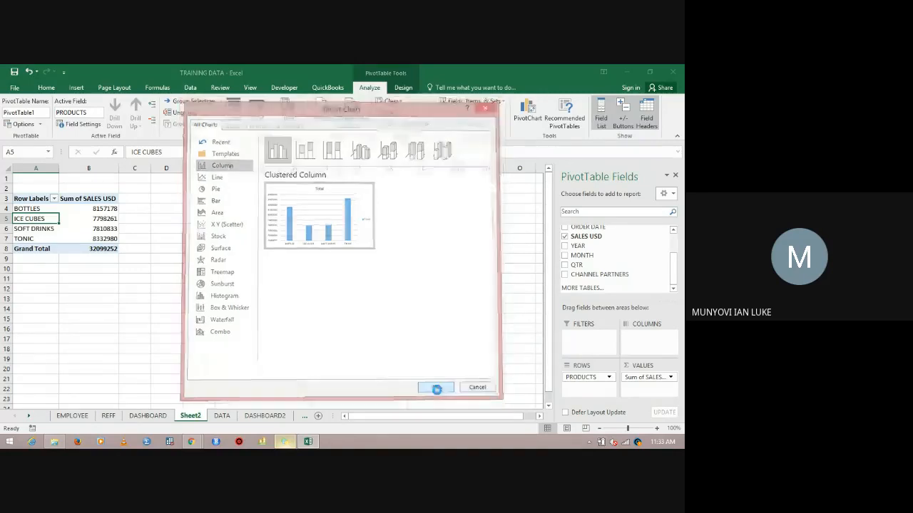
pyautogui.click(437, 390)
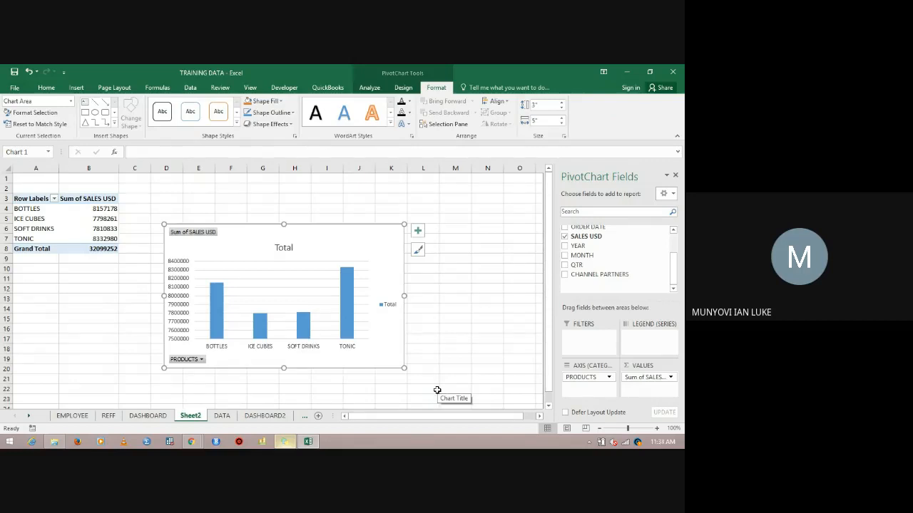
# Replace the PivotChart's title with "SUM OF SALES".
pyautogui.click(291, 247)
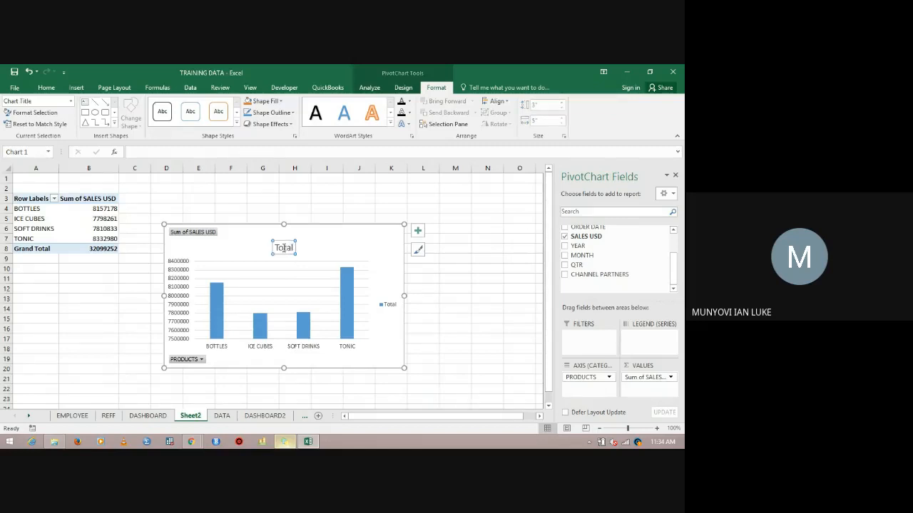
pyautogui.moveTo(278, 247); pyautogui.dragTo(295, 247)
pyautogui.write('SUM OF SALES')
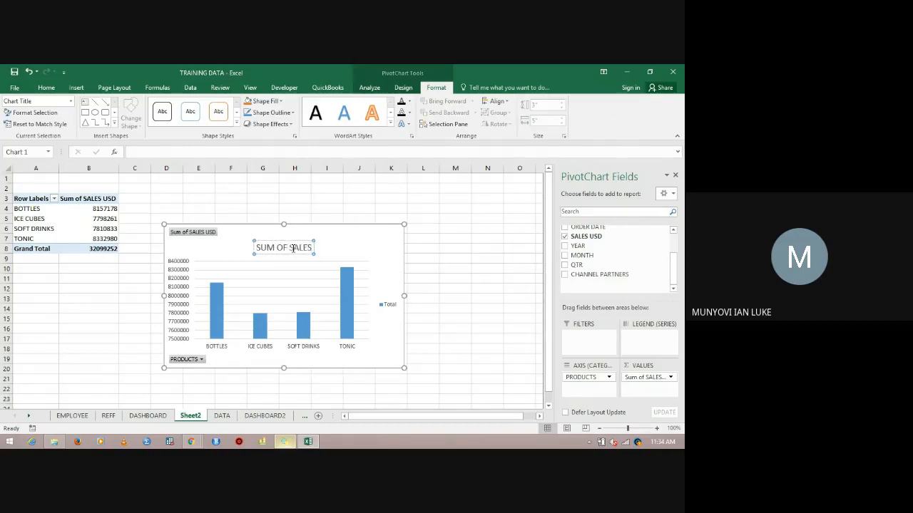
# Replace the PivotChart's title with "Sales per product".
pyautogui.press('BackSpace')
pyautogui.press('BackSpace')
pyautogui.press('BackSpace')
pyautogui.press('BackSpace')
pyautogui.press('BackSpace')
pyautogui.press('BackSpace')
pyautogui.press('BackSpace')
pyautogui.press('BackSpace')
pyautogui.press('BackSpace')
pyautogui.press('BackSpace')
pyautogui.press('BackSpace')
pyautogui.press('BackSpace')
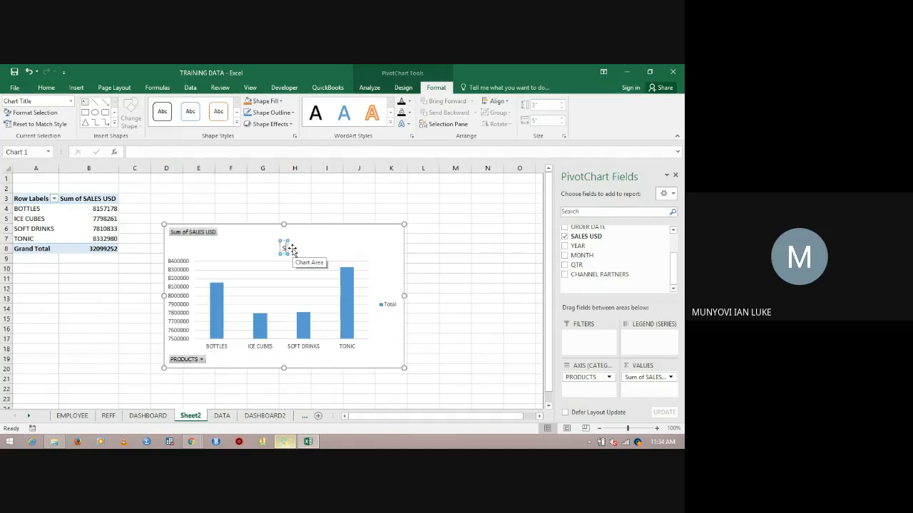
pyautogui.write('sALES PER PROU')
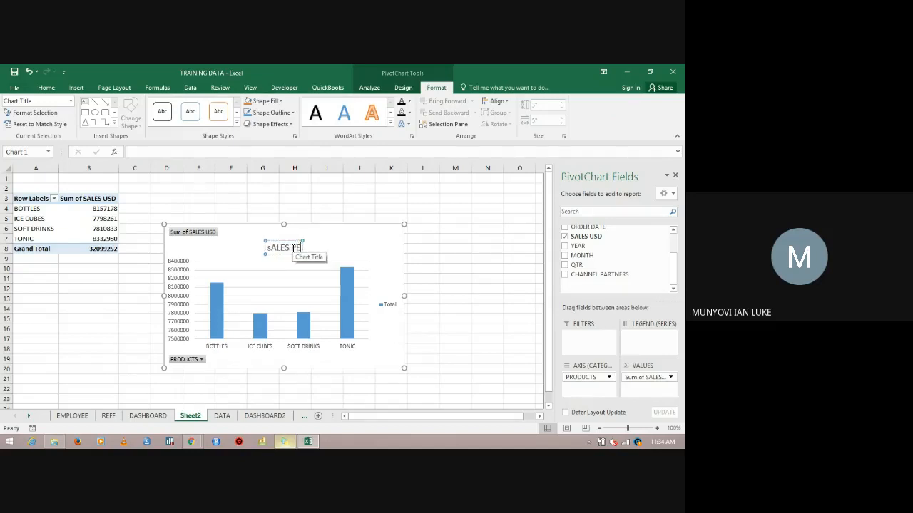
pyautogui.press('BackSpace')
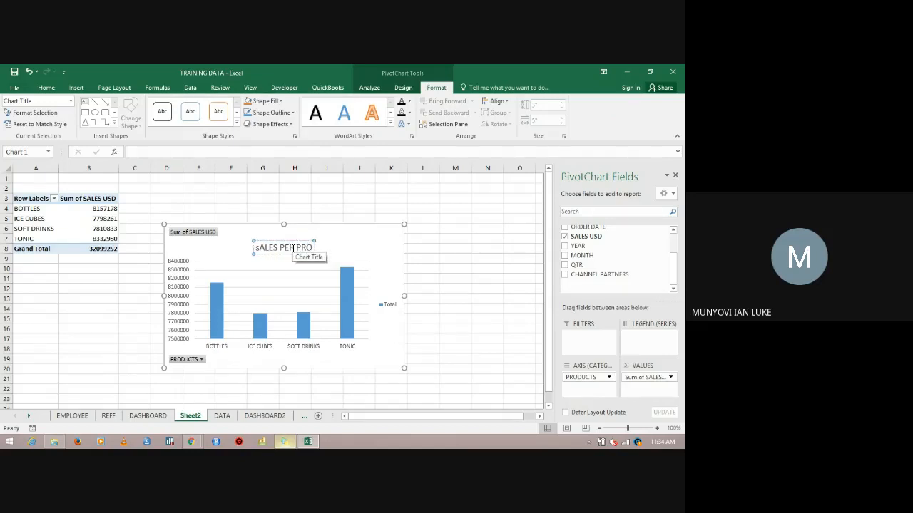
pyautogui.press('BackSpace')
pyautogui.press('BackSpace')
pyautogui.press('BackSpace')
pyautogui.press('BackSpace')
pyautogui.press('BackSpace')
pyautogui.press('BackSpace')
pyautogui.press('BackSpace')
pyautogui.press('BackSpace')
pyautogui.press('BackSpace')
pyautogui.press('BackSpace')
pyautogui.press('BackSpace')
pyautogui.press('BackSpace')
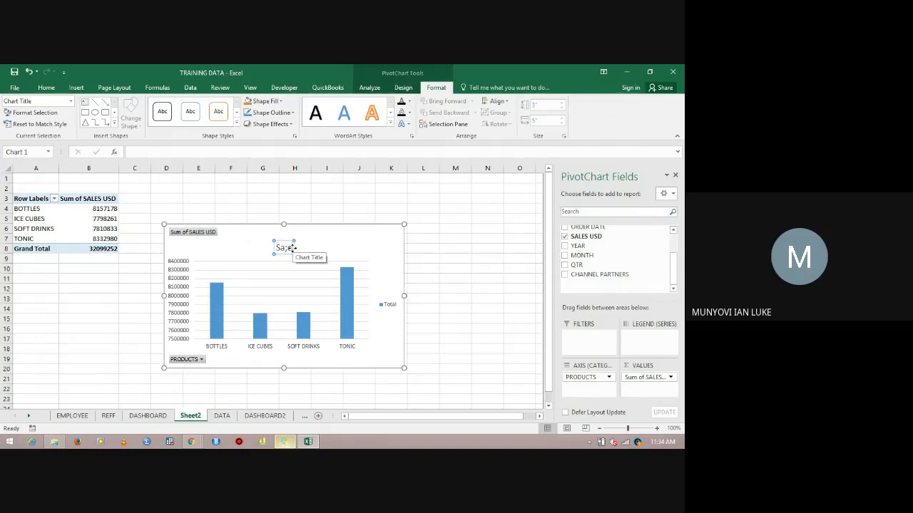
pyautogui.write('ales per p')
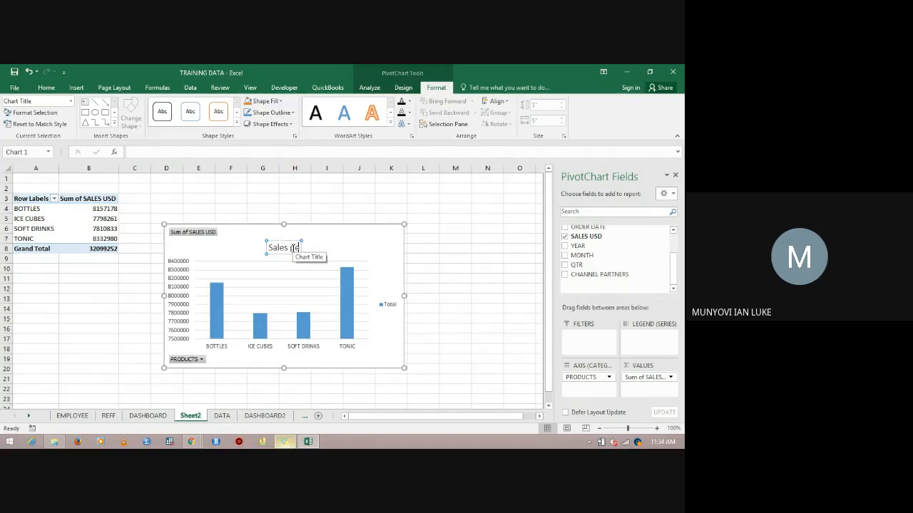
pyautogui.write('roduct')
pyautogui.click(433, 259)
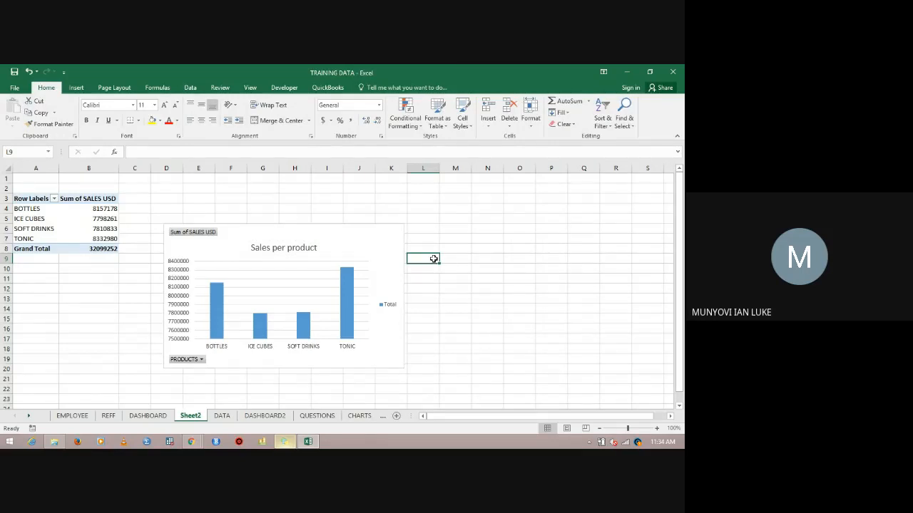
# Add data labels to the PivotChart's columns and remove its gridlines.
pyautogui.click(395, 237)
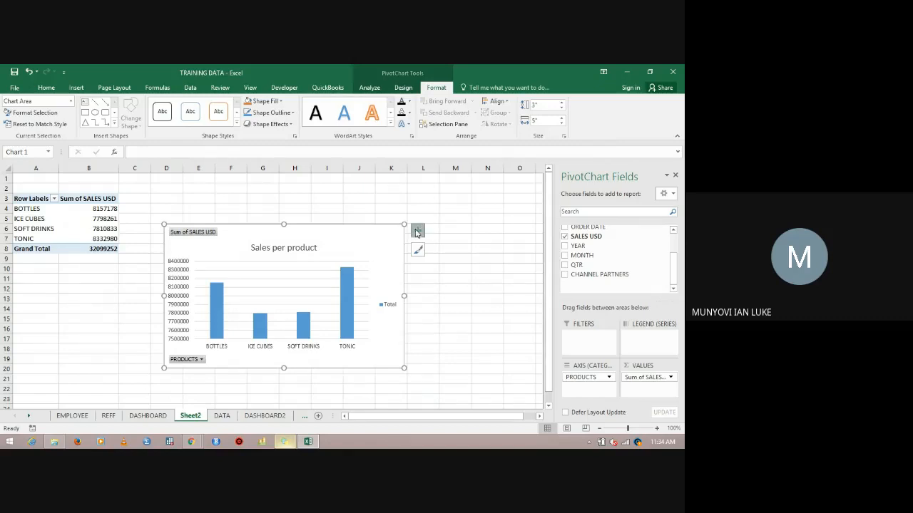
pyautogui.click(417, 232)
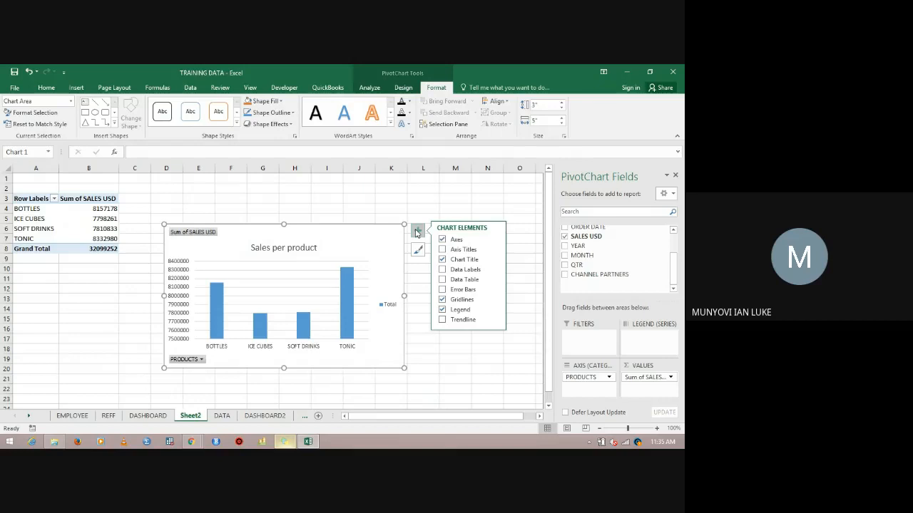
pyautogui.click(443, 271)
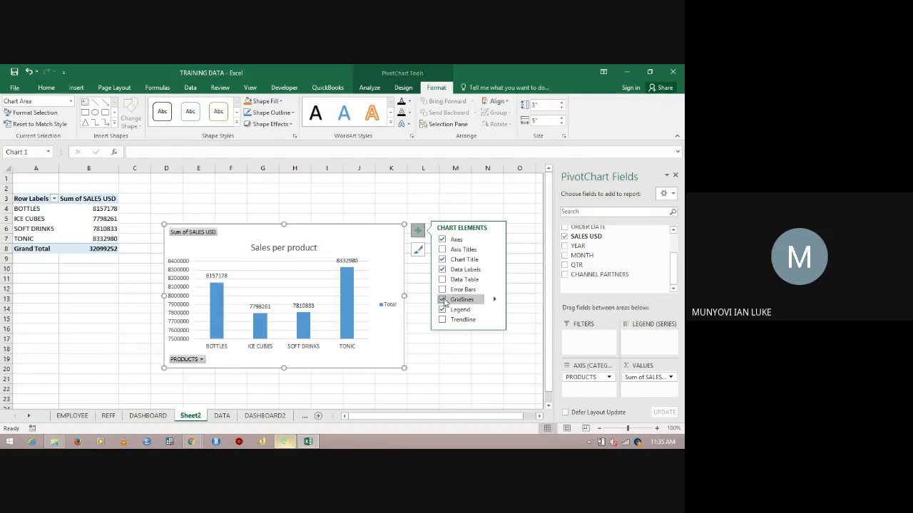
pyautogui.click(442, 300)
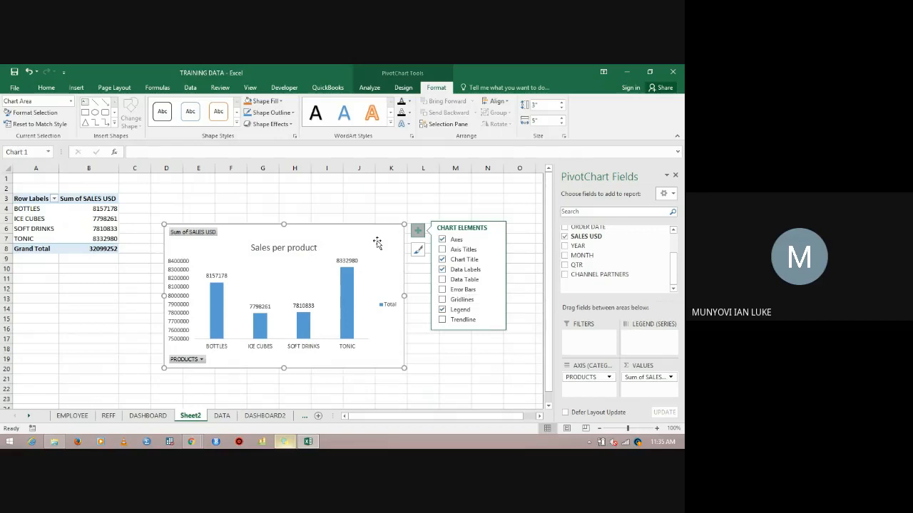
pyautogui.click(427, 355)
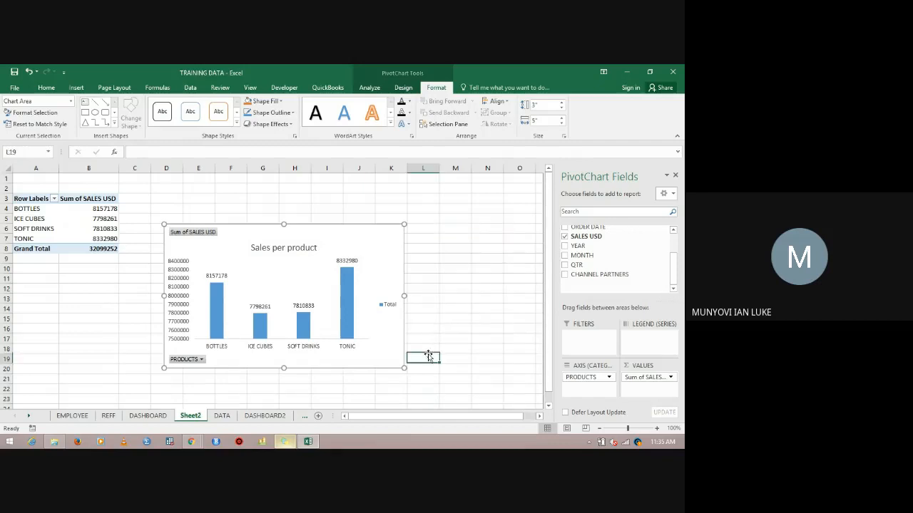
pyautogui.click(394, 244)
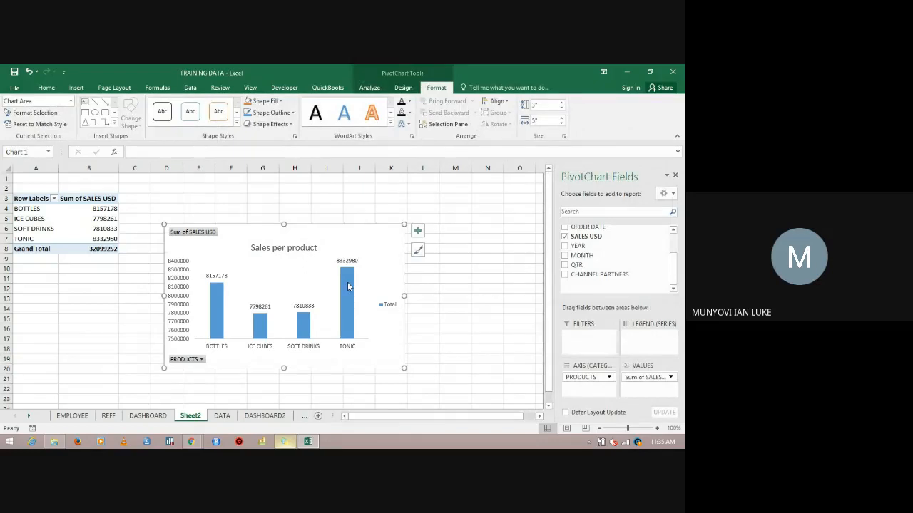
pyautogui.click(347, 282)
pyautogui.click(347, 282)
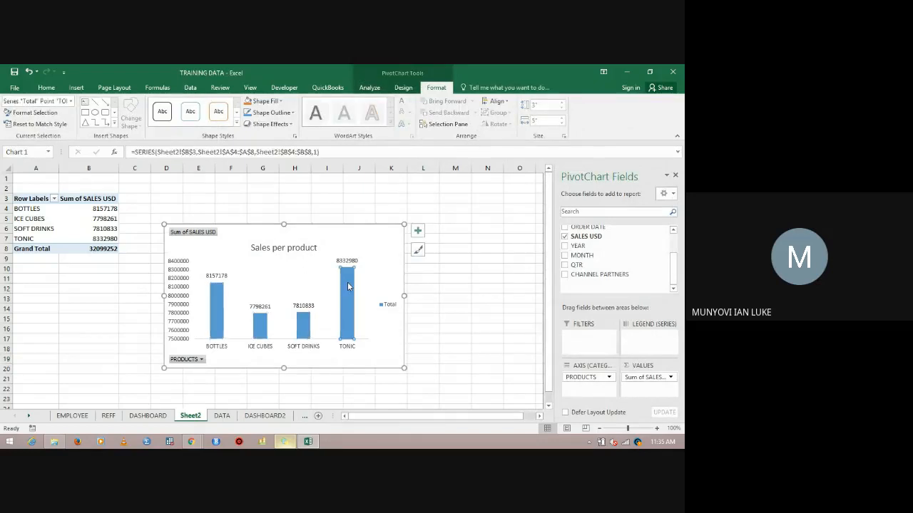
pyautogui.click(380, 254)
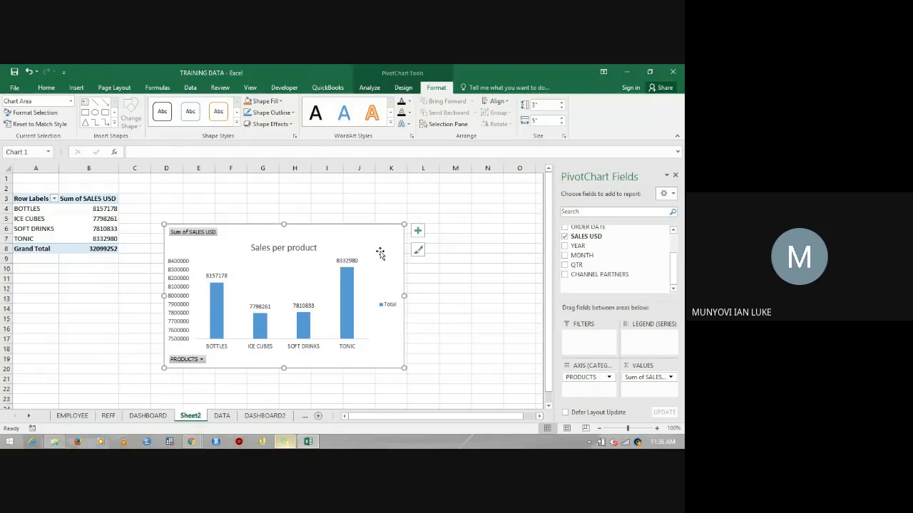
pyautogui.click(349, 286)
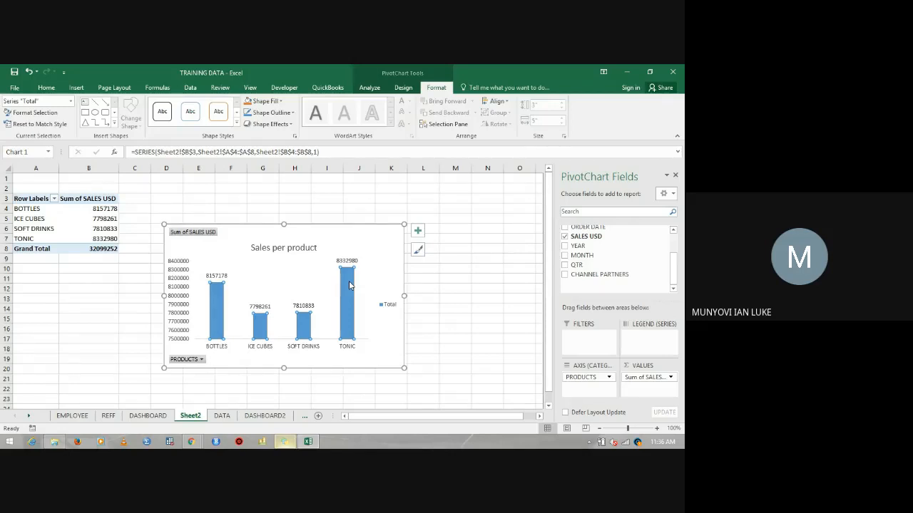
pyautogui.moveTo(350, 286)
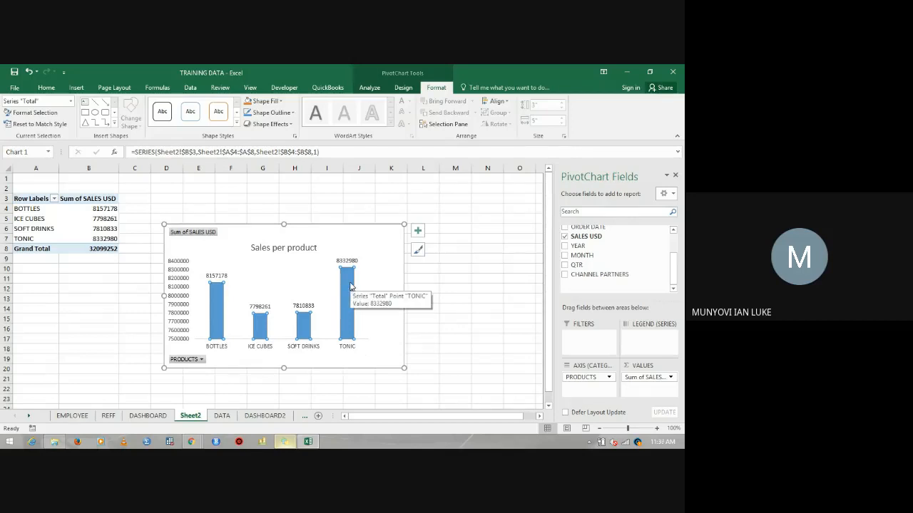
pyautogui.click(350, 286)
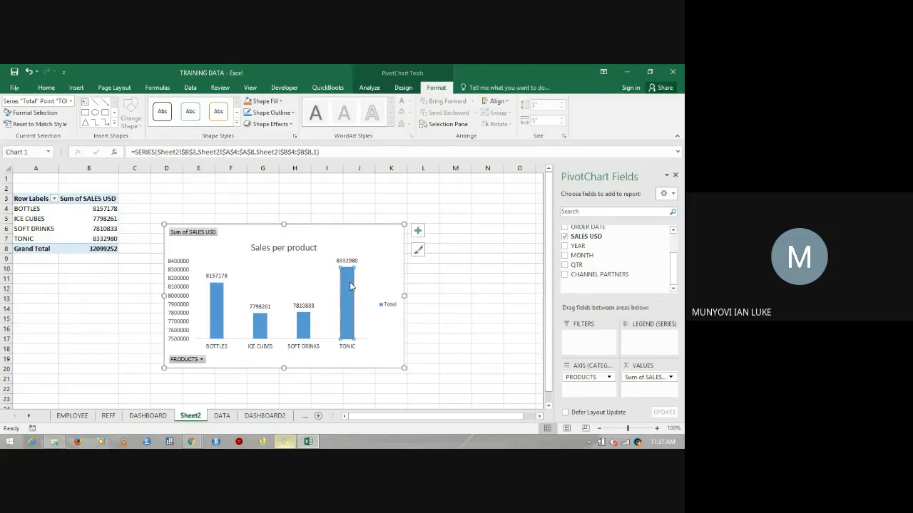
pyautogui.click(398, 239)
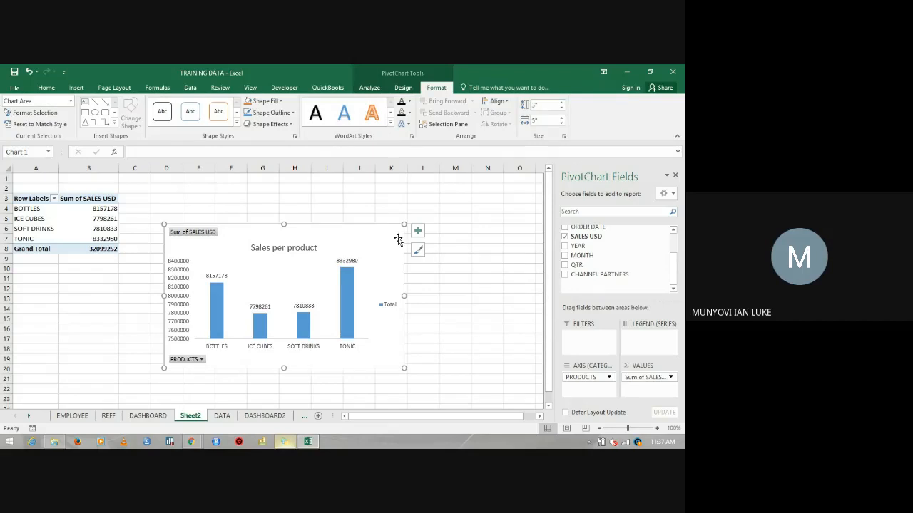
# Fill only the TONIC column of the PivotChart with the standard red.
pyautogui.click(348, 284)
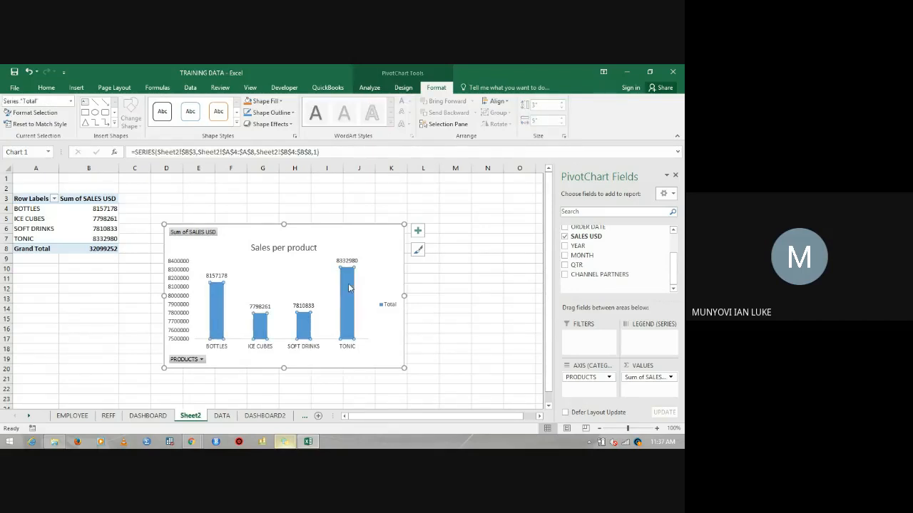
pyautogui.click(348, 283)
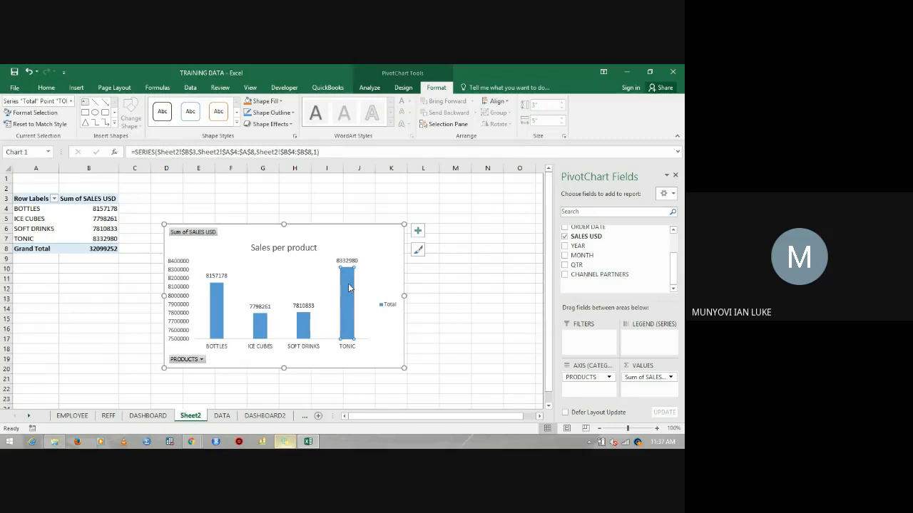
pyautogui.rightClick(347, 283)
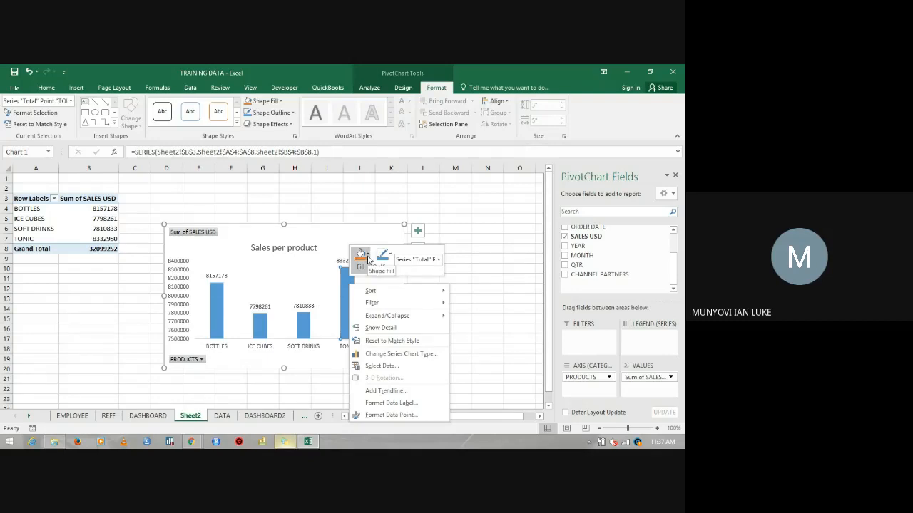
pyautogui.click(368, 260)
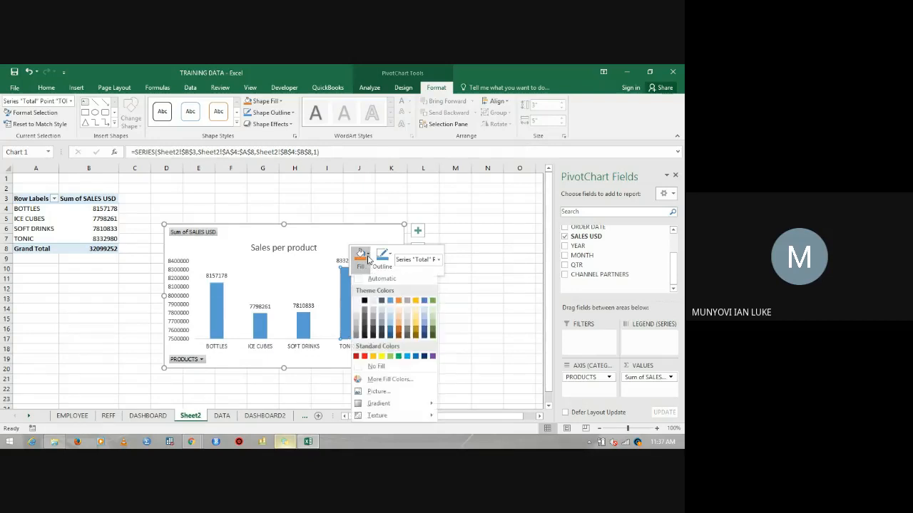
pyautogui.click(365, 358)
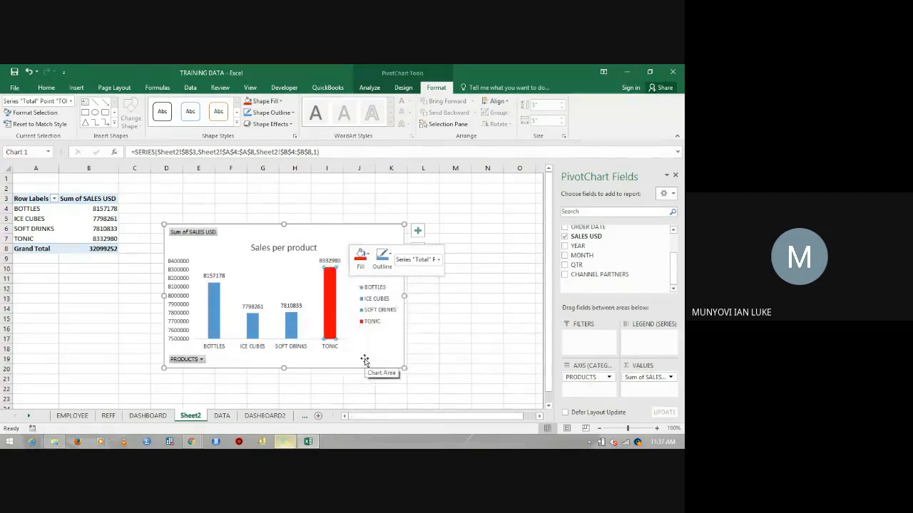
# Fill only the SOFT DRINKS column of the PivotChart with the standard yellow.
pyautogui.click(294, 323)
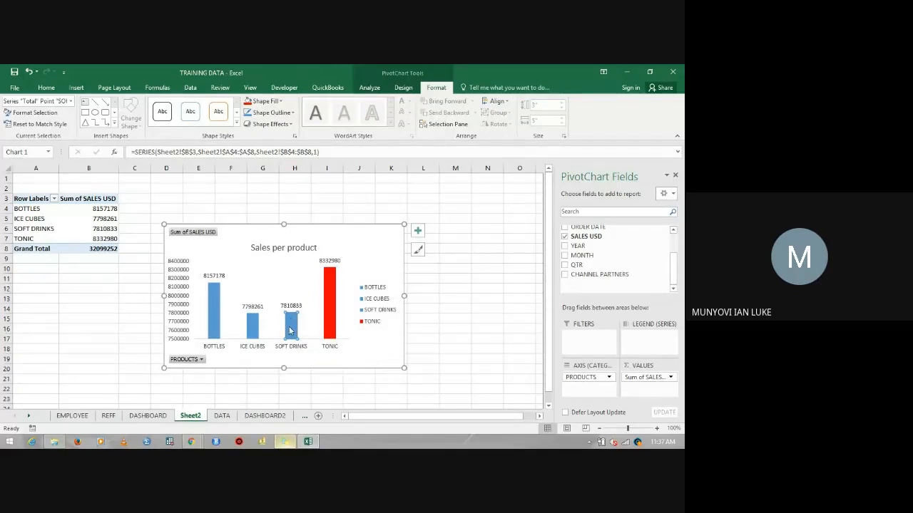
pyautogui.rightClick(290, 326)
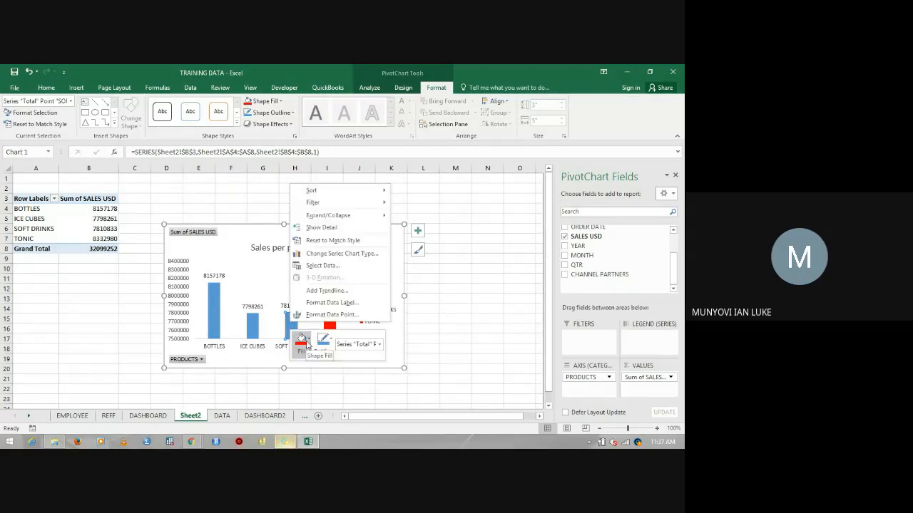
pyautogui.click(305, 343)
pyautogui.click(324, 263)
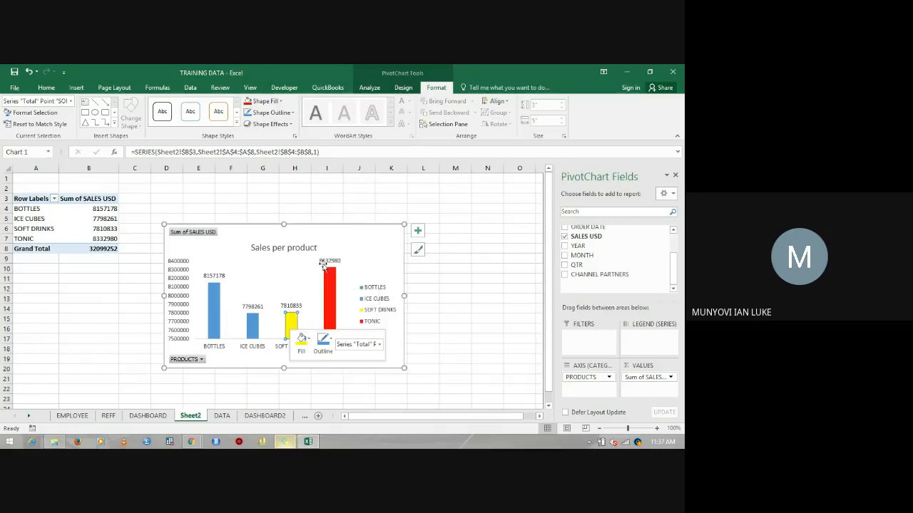
# Fill only the ICE CUBES column of the PivotChart with the standard purple.
pyautogui.click(254, 320)
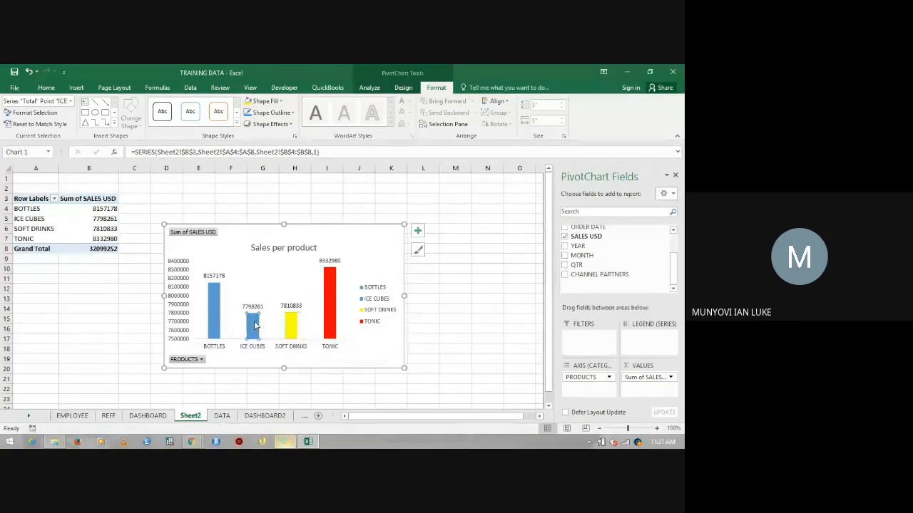
pyautogui.rightClick(254, 325)
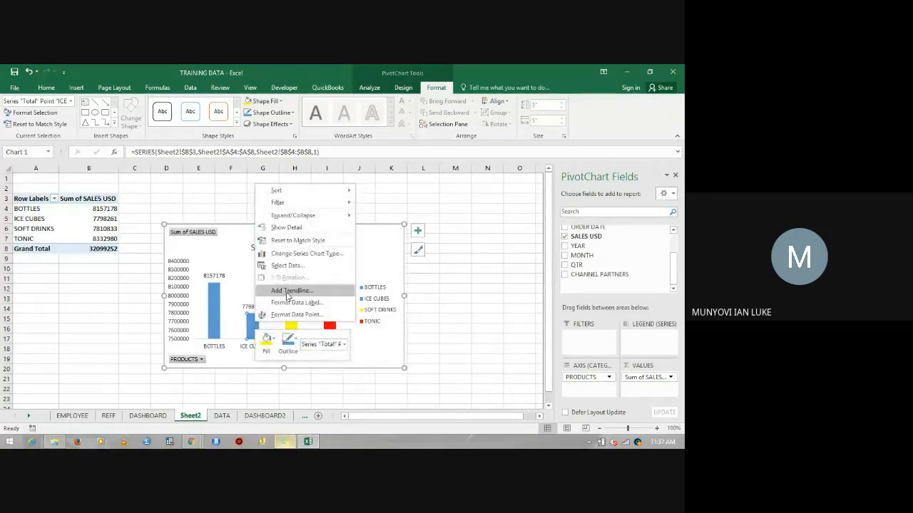
pyautogui.click(274, 342)
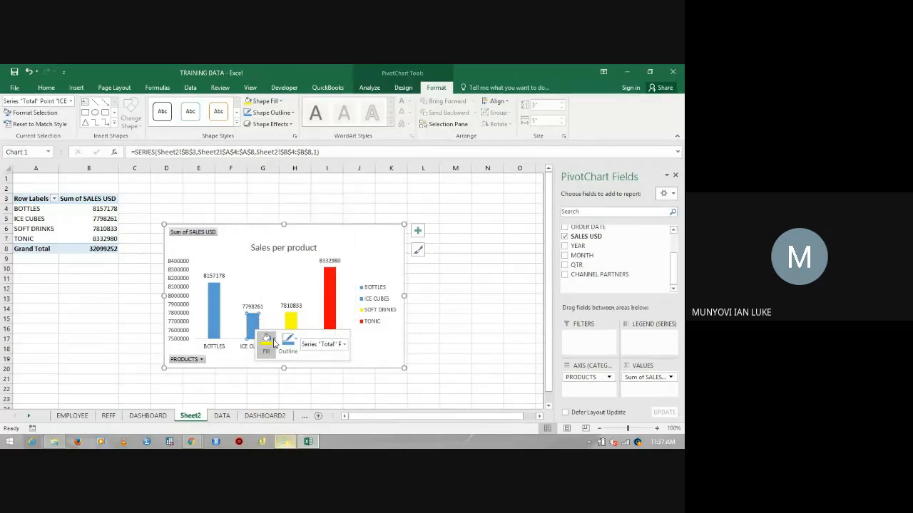
pyautogui.click(339, 265)
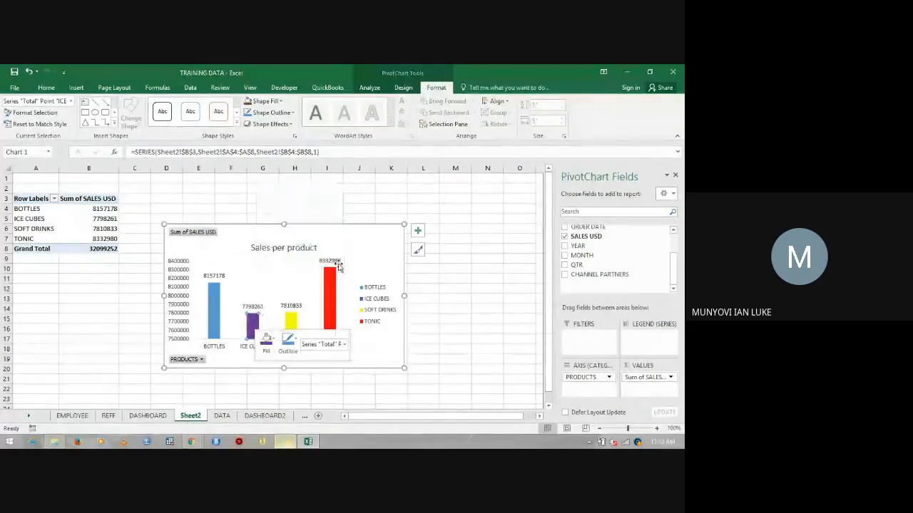
pyautogui.click(394, 242)
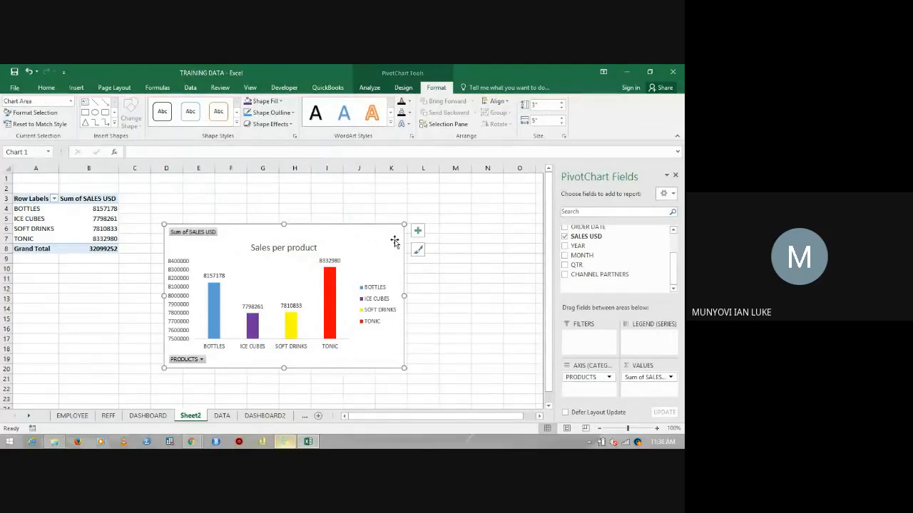
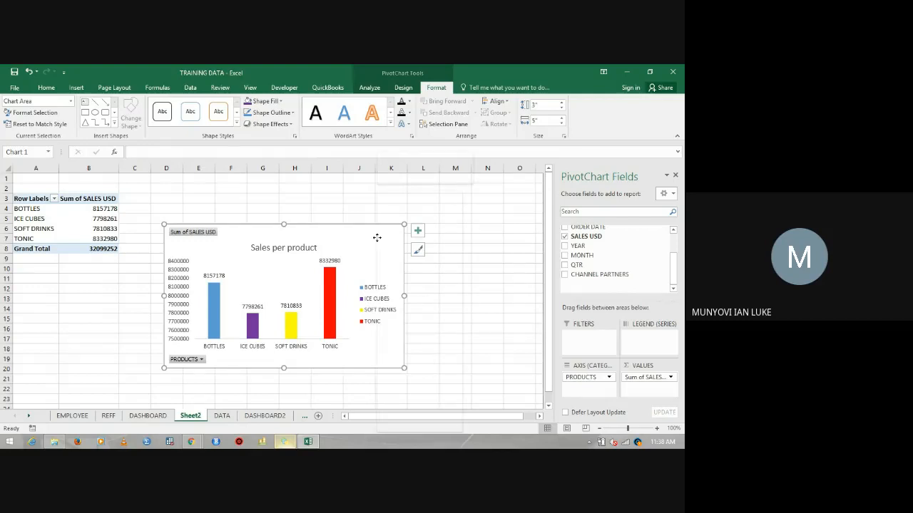
# Move the Sales per product PivotChart into the DASHBOARD2 sheet as an embedded object.
pyautogui.rightClick(378, 240)
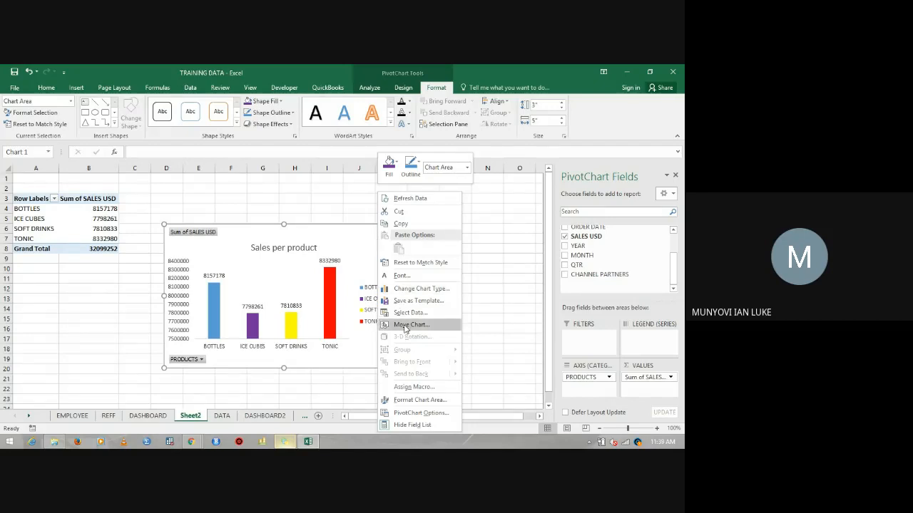
pyautogui.click(404, 326)
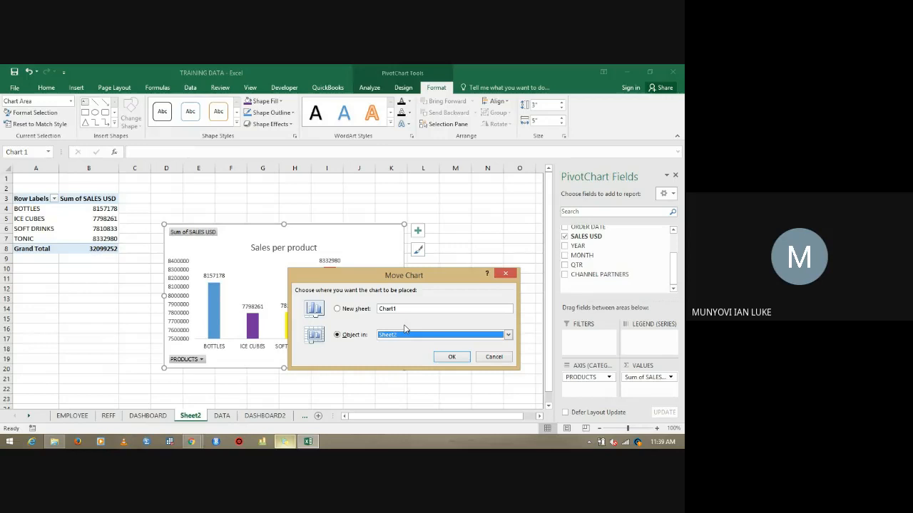
pyautogui.click(508, 335)
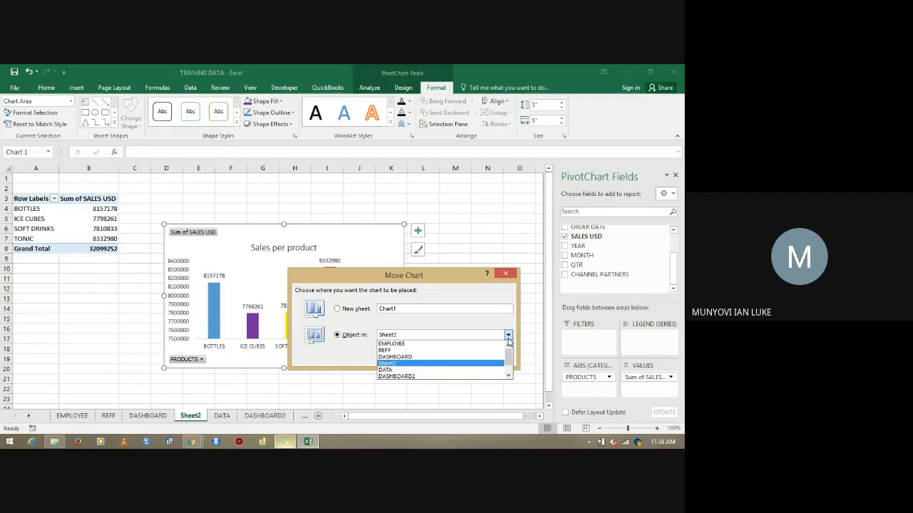
pyautogui.click(460, 377)
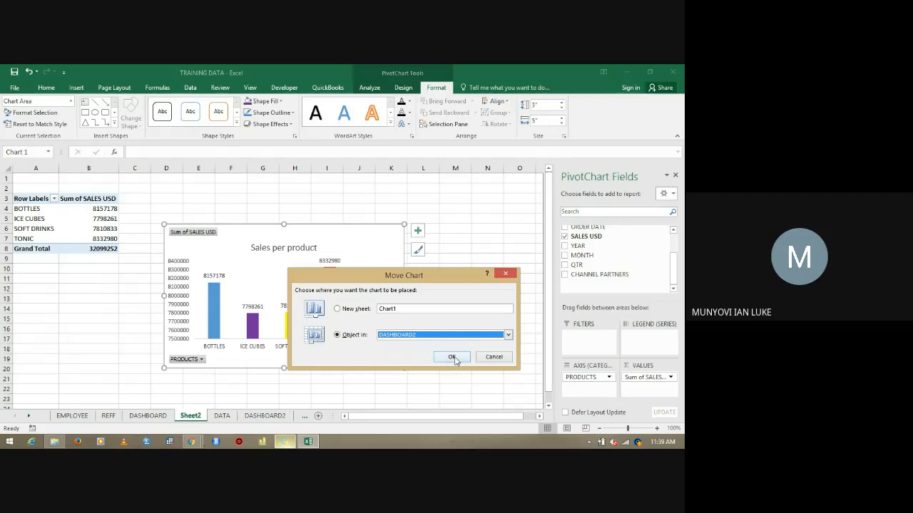
pyautogui.click(454, 357)
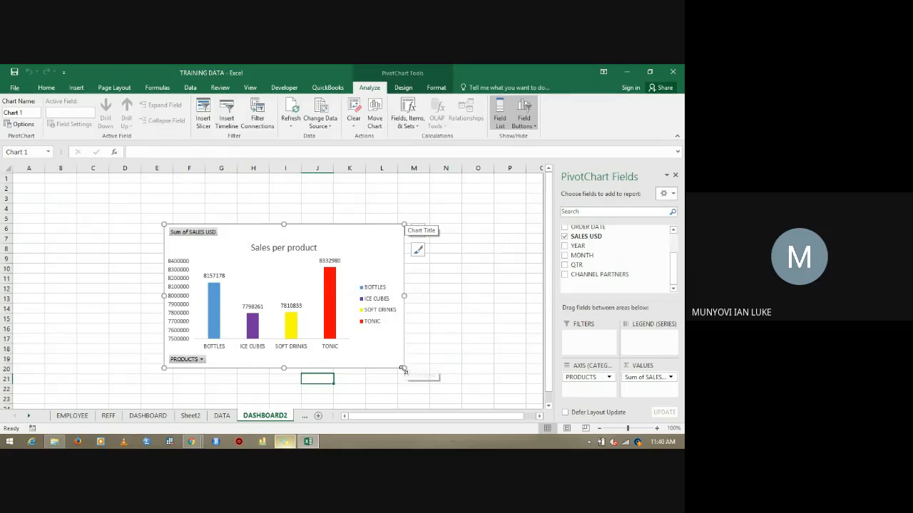
# Shrink the Sales per product chart and place it near the sheet's upper-left corner, covering about A2:F12.
pyautogui.moveTo(403, 368); pyautogui.dragTo(345, 334)
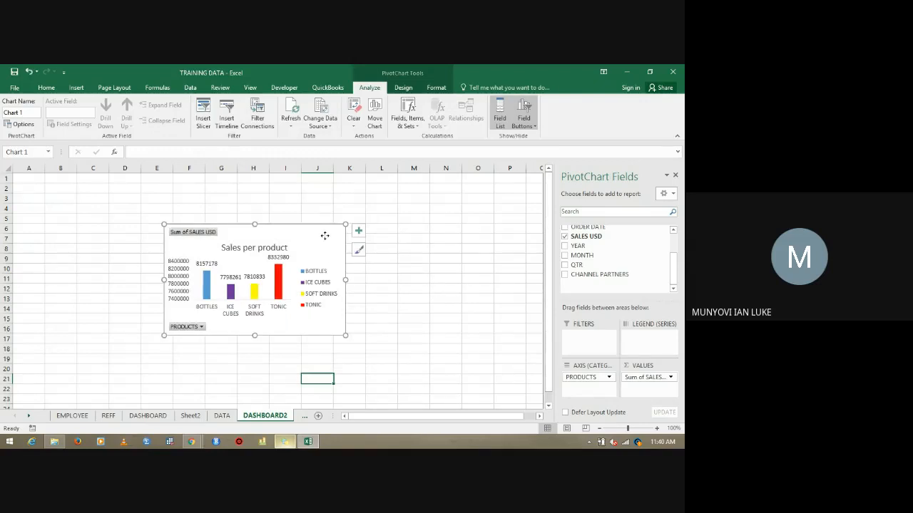
pyautogui.moveTo(325, 236); pyautogui.dragTo(190, 198)
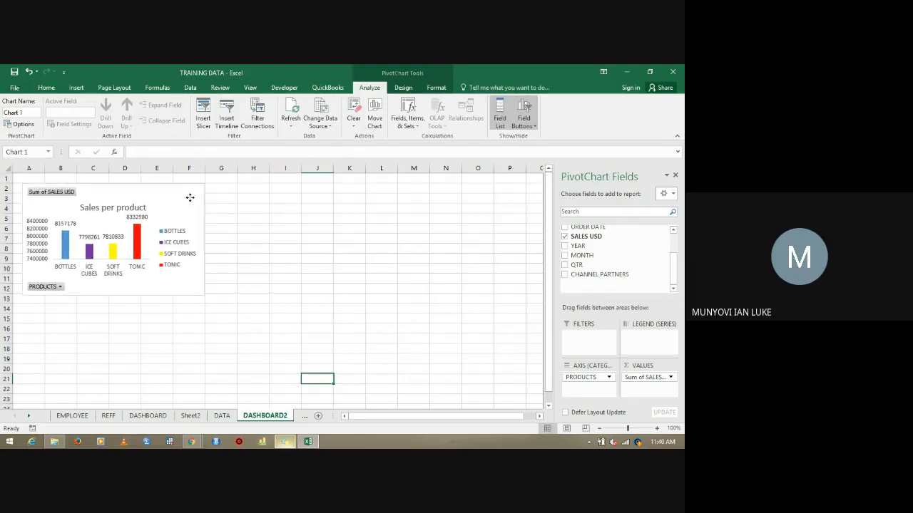
pyautogui.moveTo(189, 197); pyautogui.dragTo(190, 198)
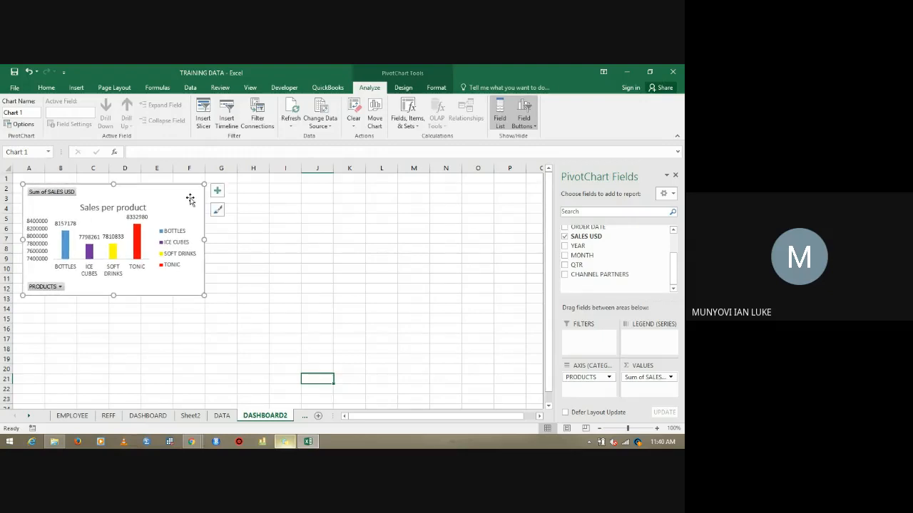
pyautogui.click(294, 213)
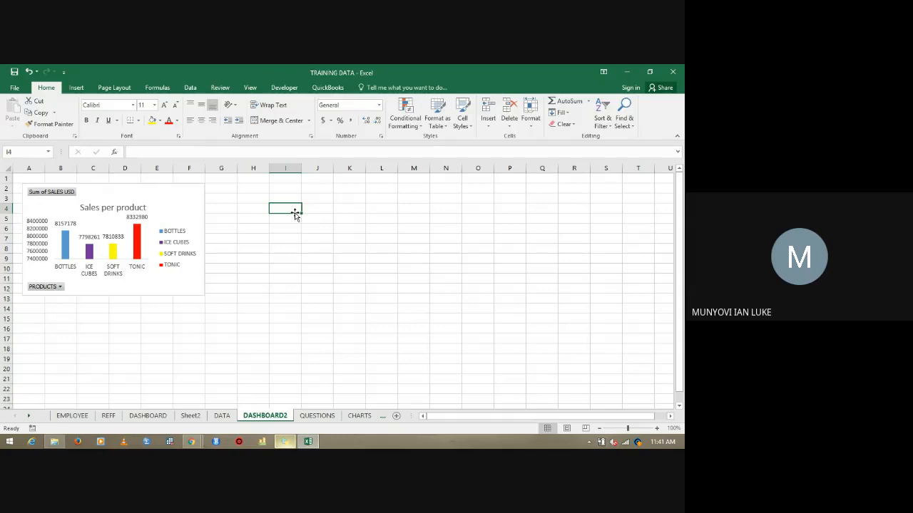
# Insert a PivotTable from the entire DATA table on a new worksheet, with SALES PERSON as rows and the sum of SALES USD as values.
pyautogui.click(321, 416)
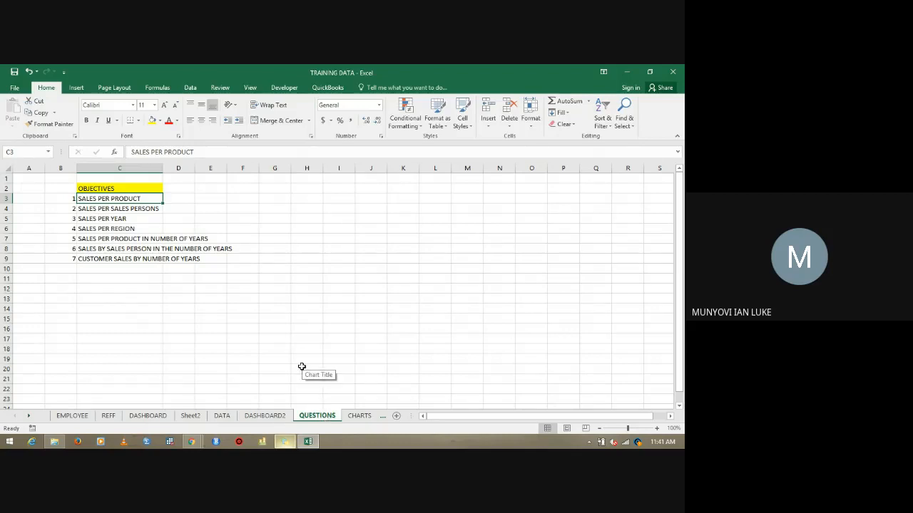
pyautogui.click(219, 417)
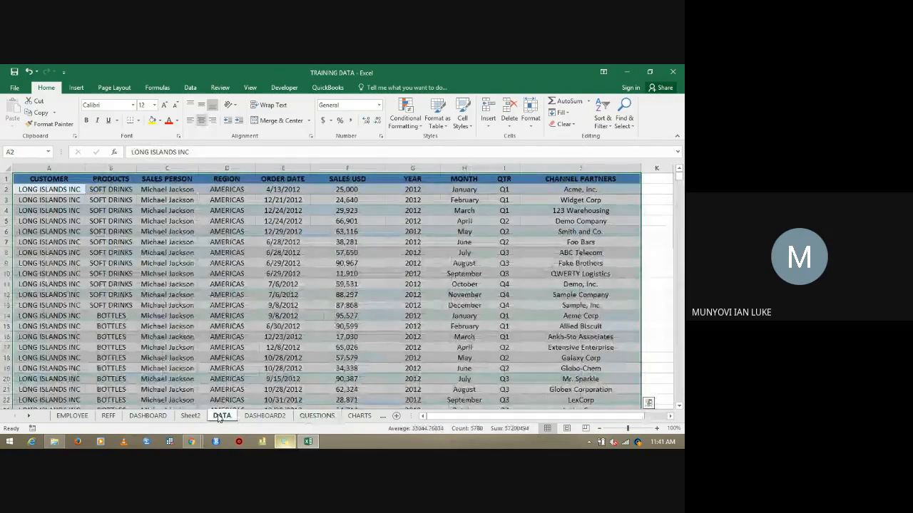
pyautogui.click(93, 194)
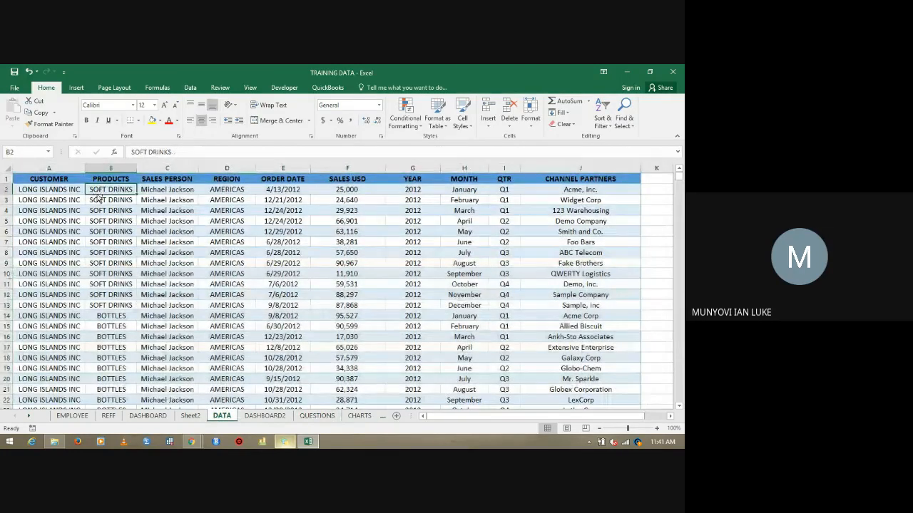
pyautogui.hotkey('ctrl', 'a')
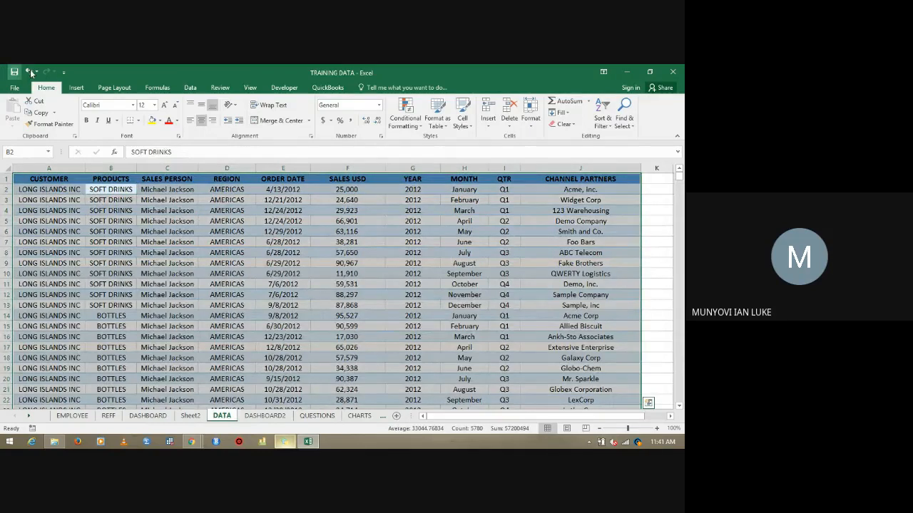
pyautogui.click(77, 87)
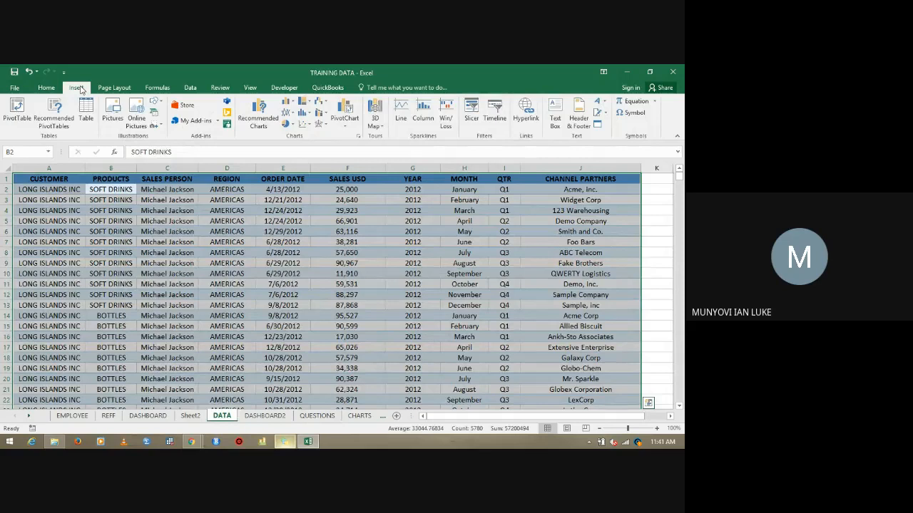
pyautogui.click(15, 107)
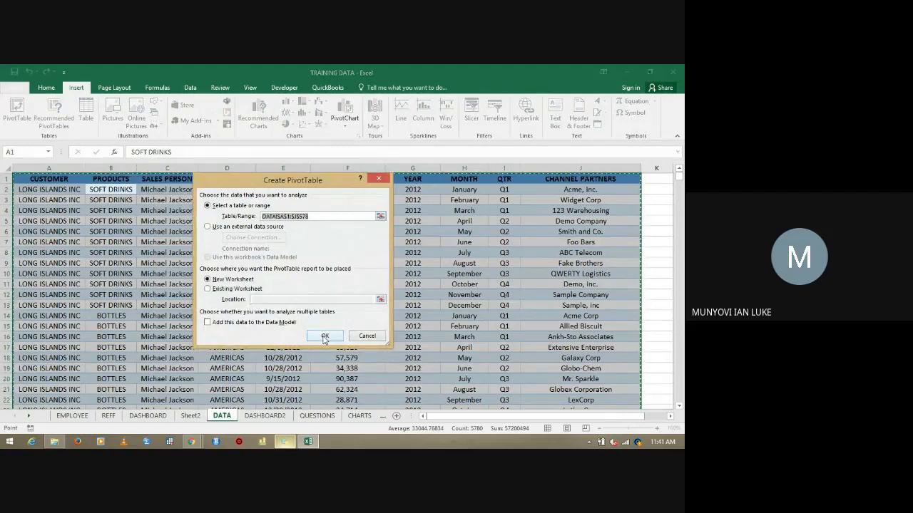
pyautogui.click(324, 336)
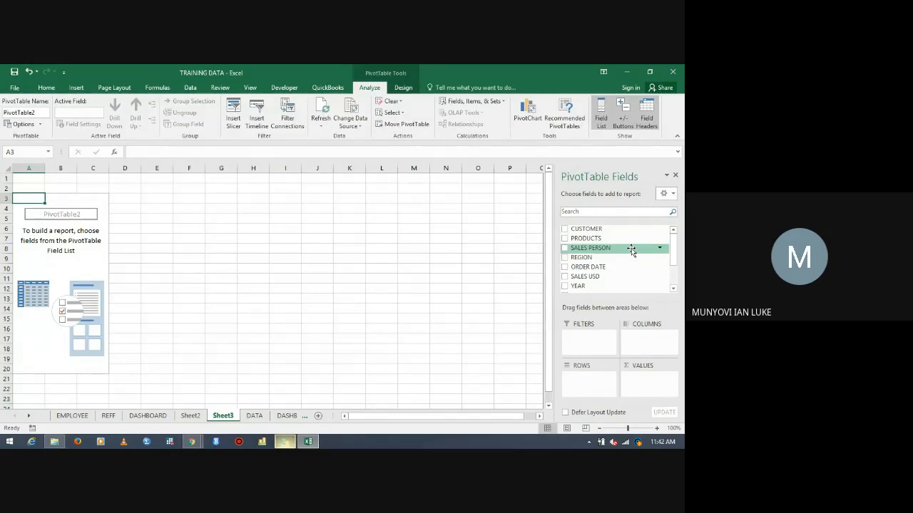
pyautogui.moveTo(631, 249); pyautogui.dragTo(589, 383)
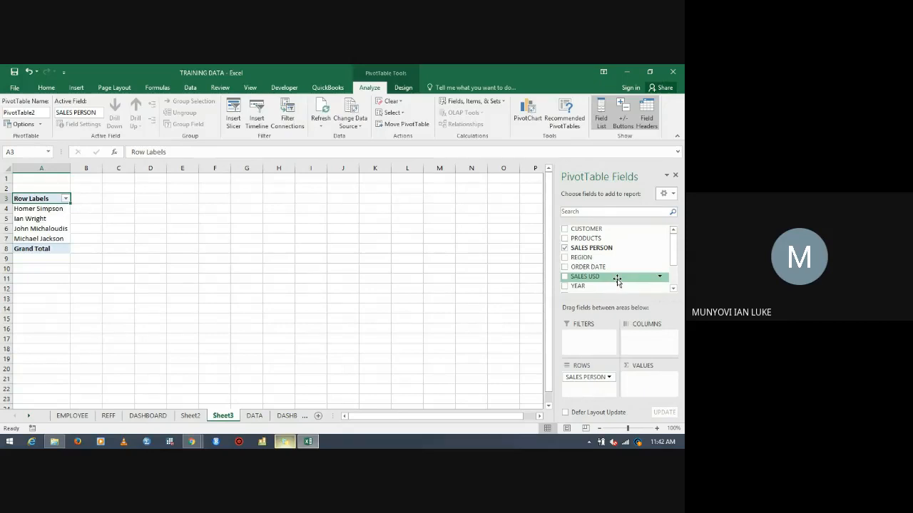
pyautogui.moveTo(617, 280); pyautogui.dragTo(641, 383)
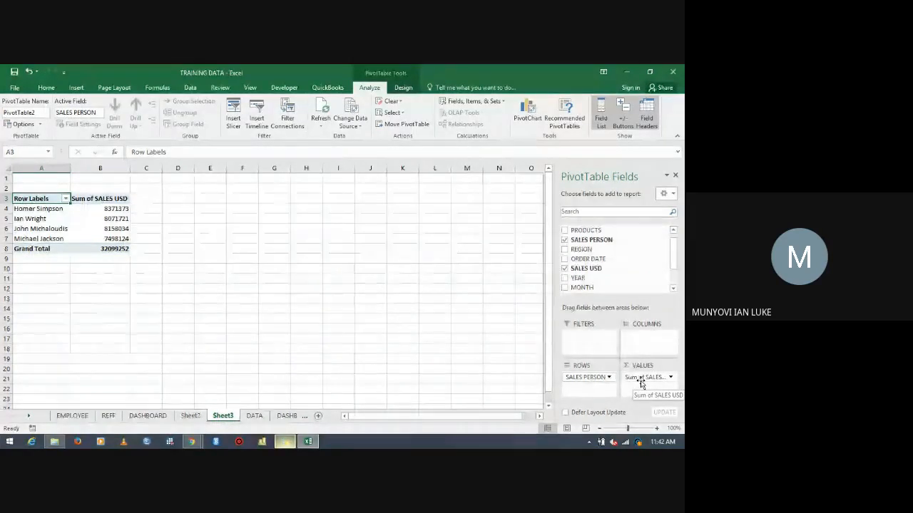
# Insert a pie PivotChart from the sales person PivotTable and place it beside the table, starting around row 3.
pyautogui.click(33, 211)
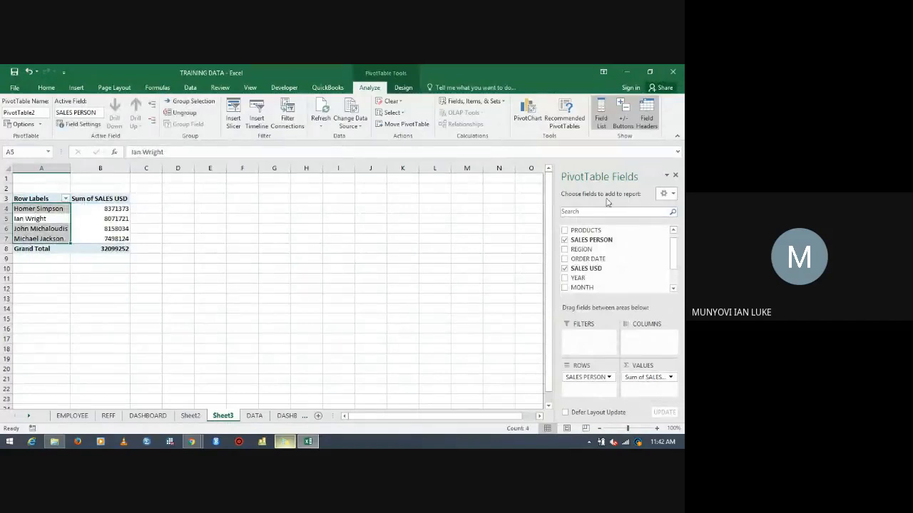
pyautogui.click(527, 116)
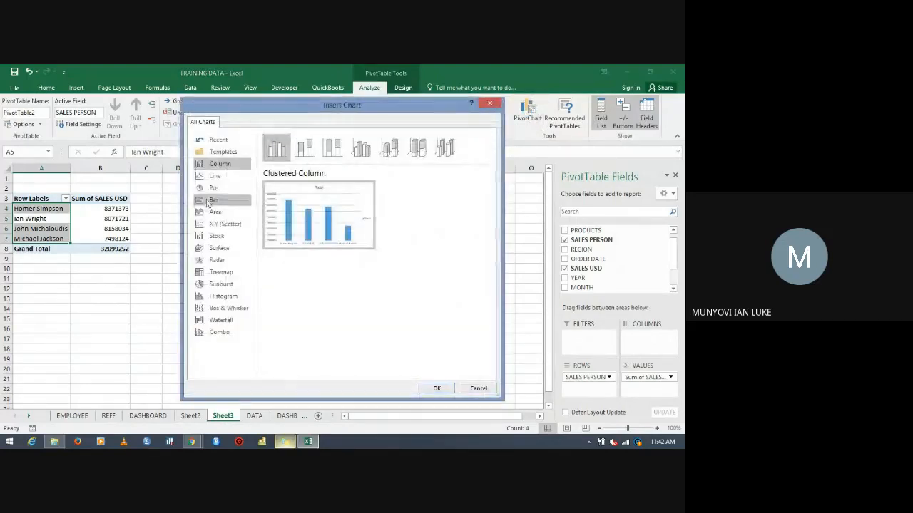
pyautogui.click(207, 202)
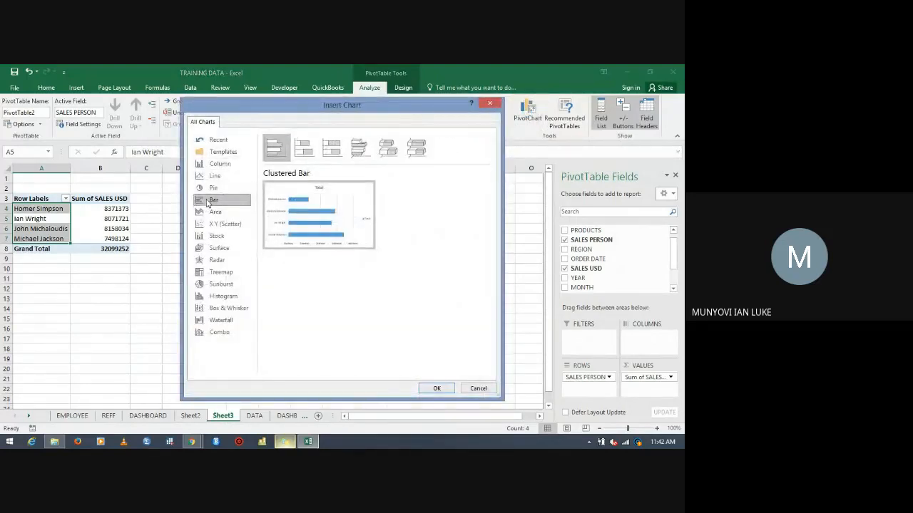
pyautogui.click(214, 188)
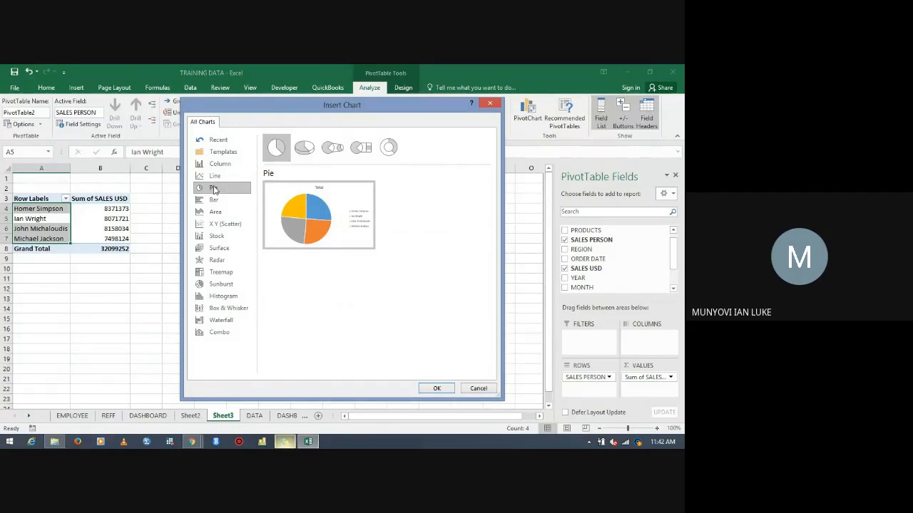
pyautogui.click(438, 390)
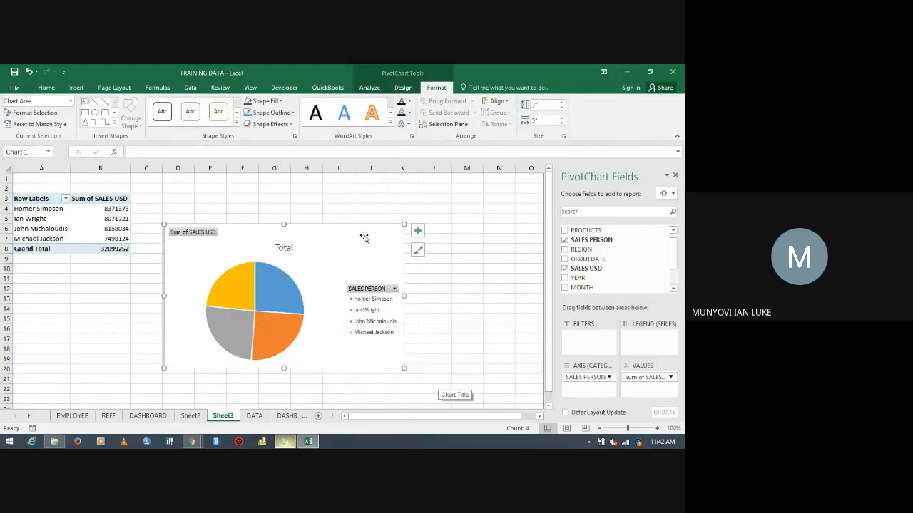
pyautogui.moveTo(363, 235); pyautogui.dragTo(363, 206)
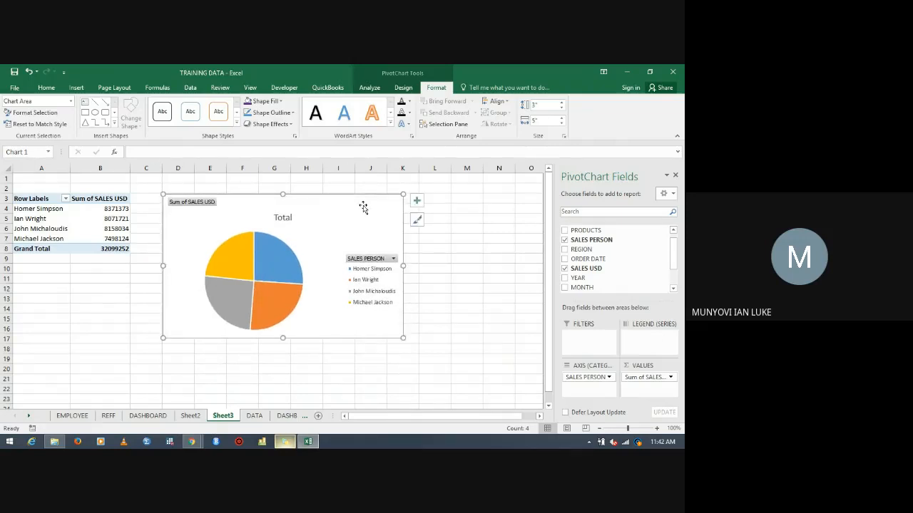
# Title the pie PivotChart "Sales per sales person" and add data labels to its slices.
pyautogui.click(285, 216)
pyautogui.moveTo(294, 217); pyautogui.dragTo(275, 217)
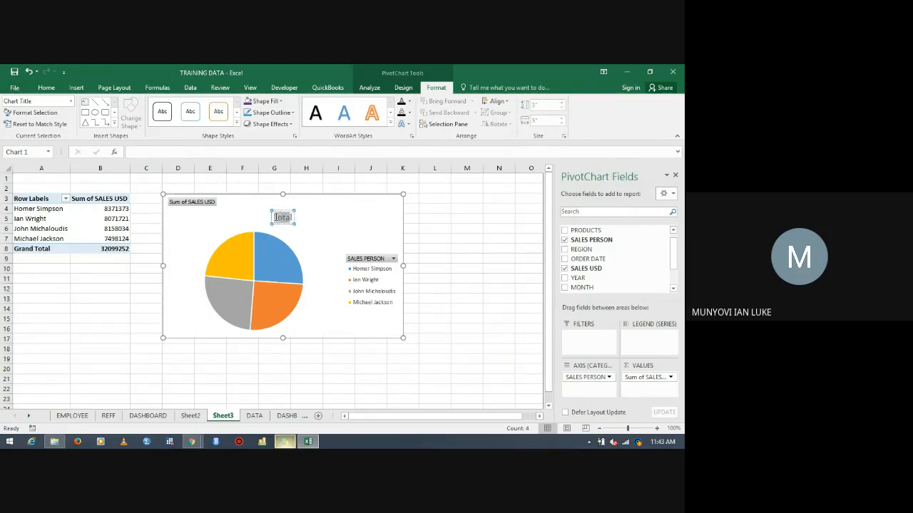
pyautogui.press('BackSpace')
pyautogui.write('Sales per sales person')
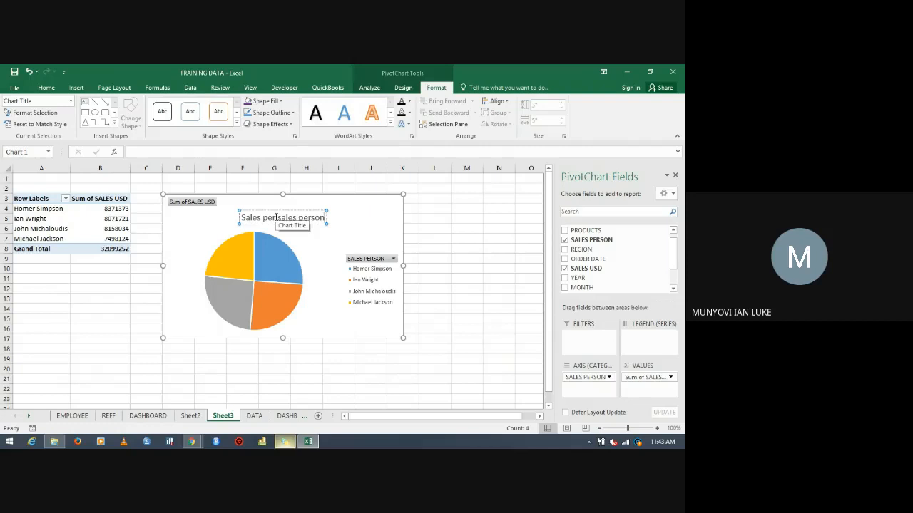
pyautogui.click(186, 219)
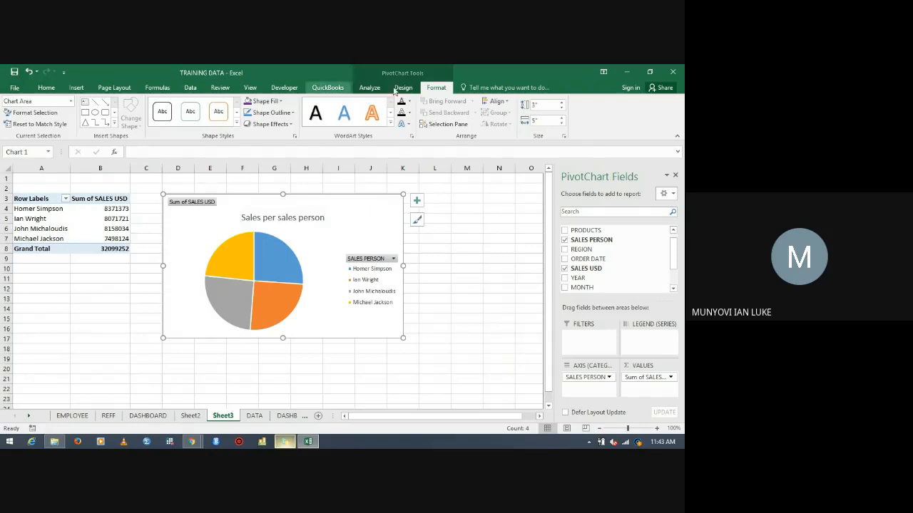
pyautogui.click(419, 203)
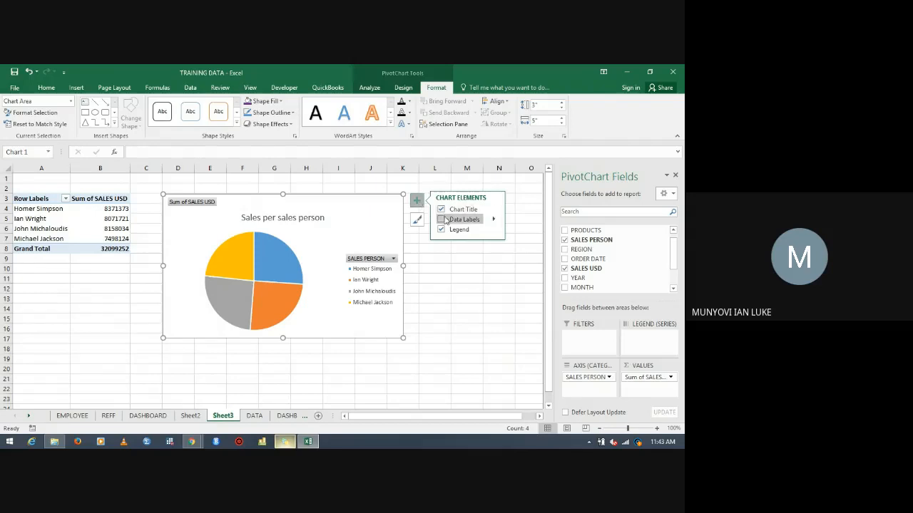
pyautogui.click(441, 220)
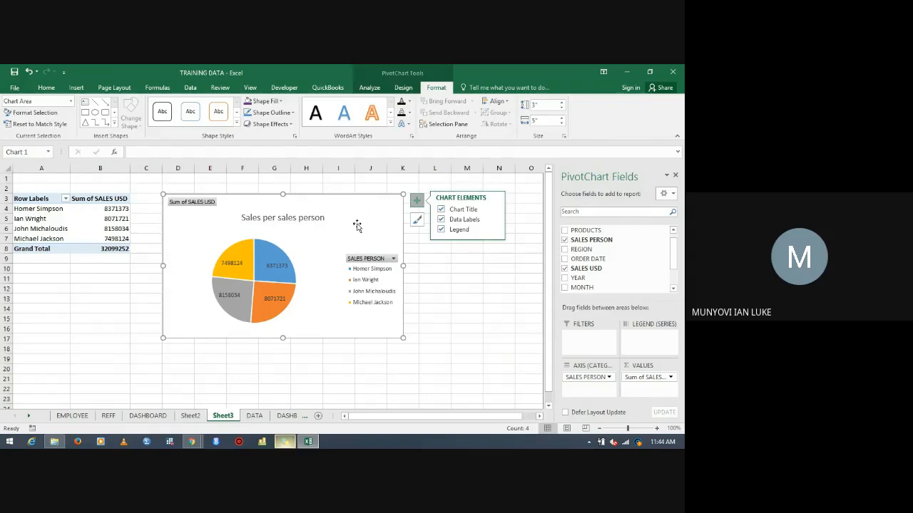
pyautogui.click(277, 268)
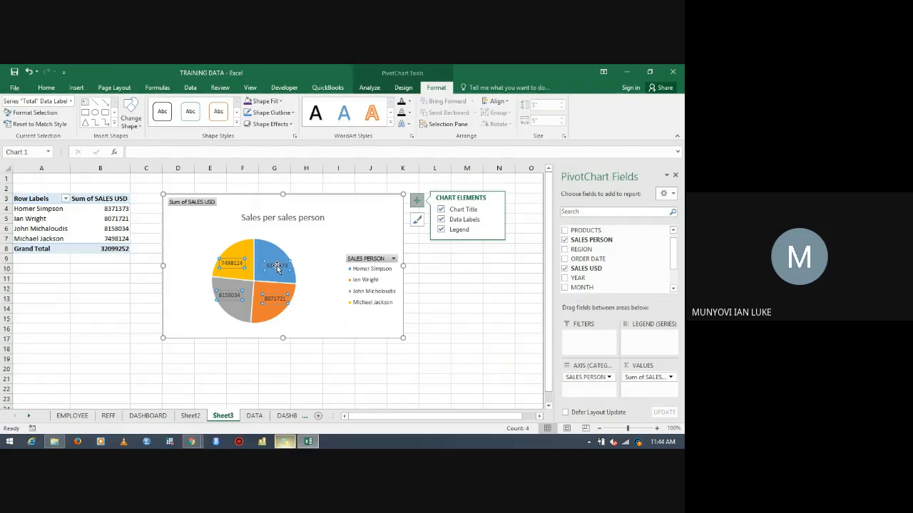
pyautogui.rightClick(277, 267)
pyautogui.doubleClick(278, 268)
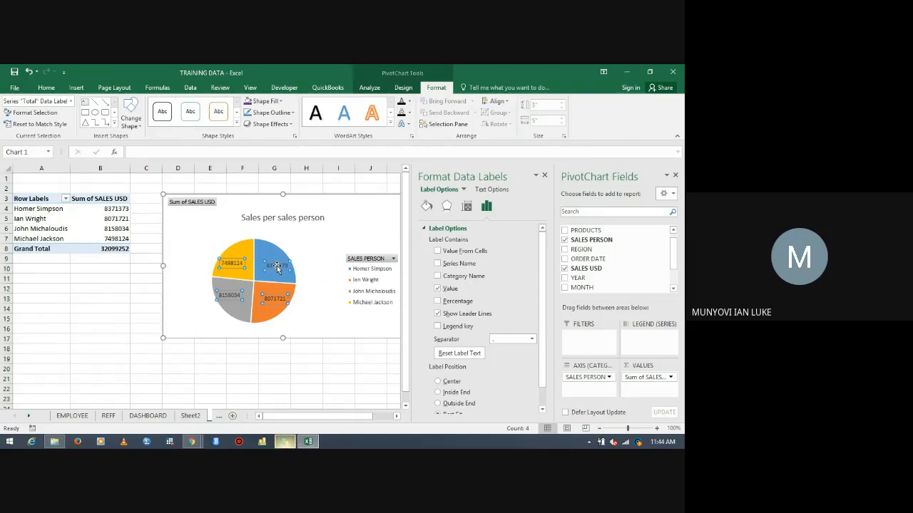
pyautogui.click(547, 177)
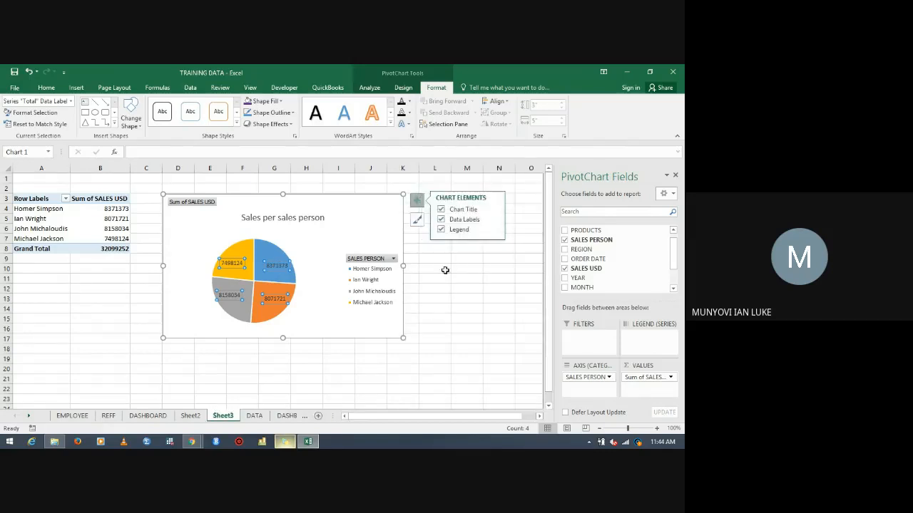
pyautogui.click(378, 225)
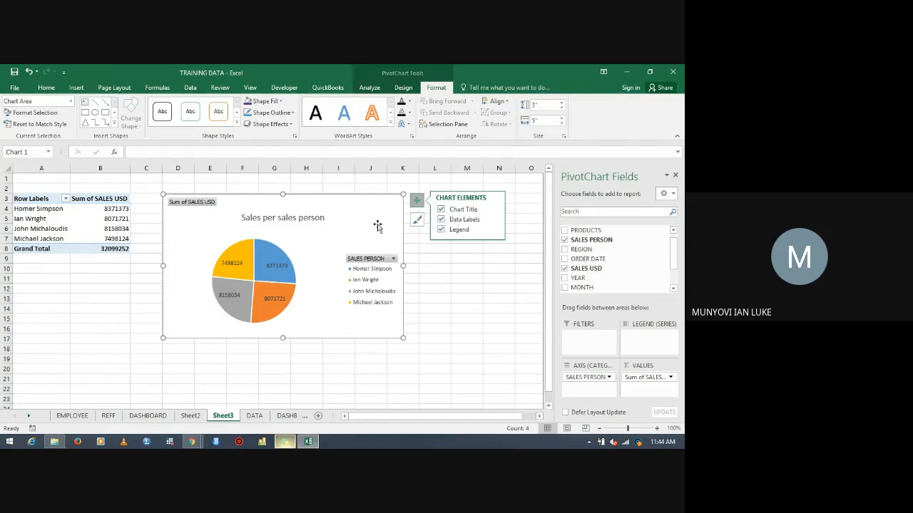
# Include the category name in the pie chart's data labels.
pyautogui.doubleClick(272, 266)
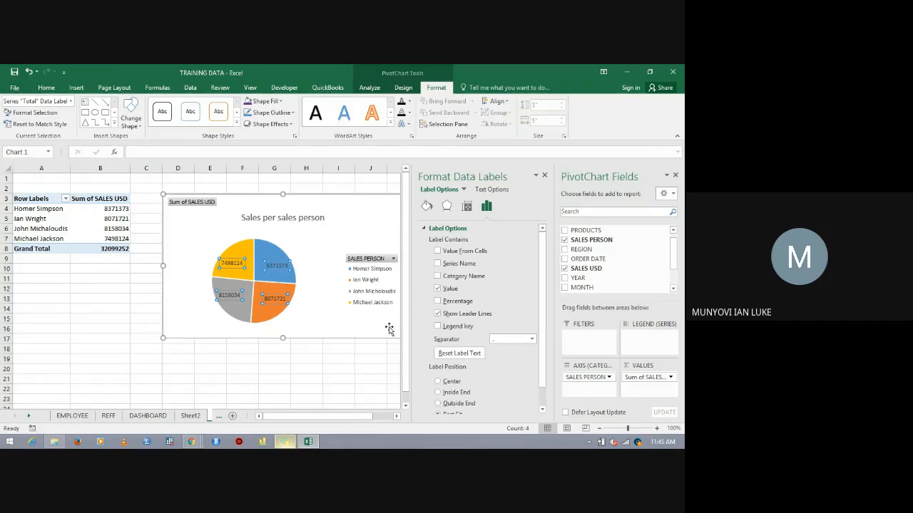
pyautogui.click(437, 277)
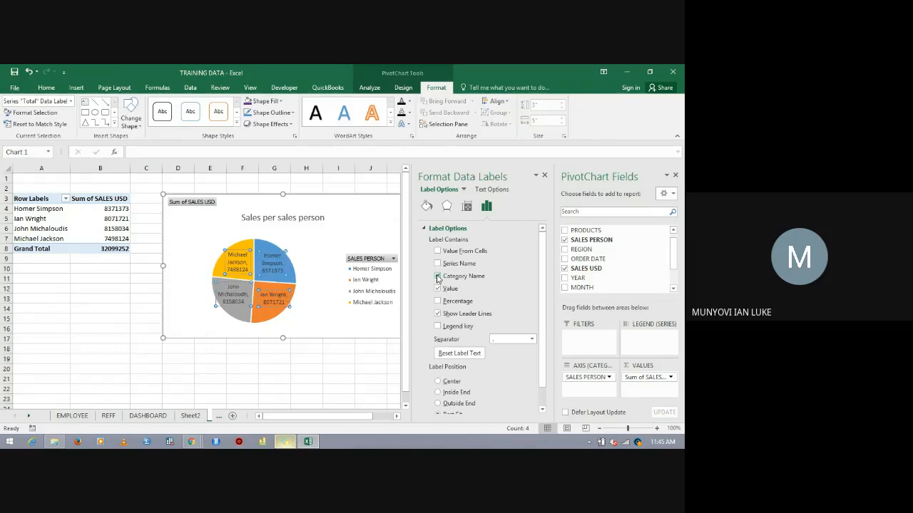
# Set the pie chart's data labels to show category name and percentage without the value.
pyautogui.click(437, 278)
pyautogui.click(438, 302)
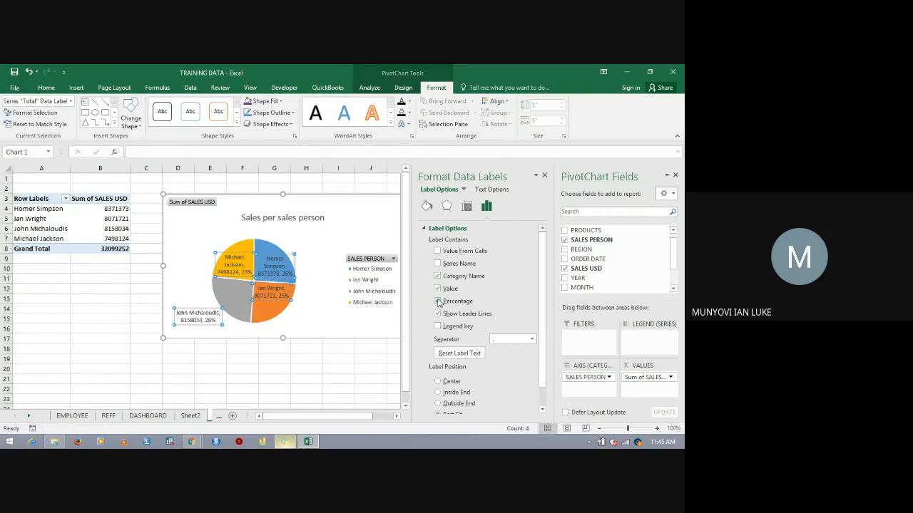
pyautogui.click(438, 302)
pyautogui.click(438, 289)
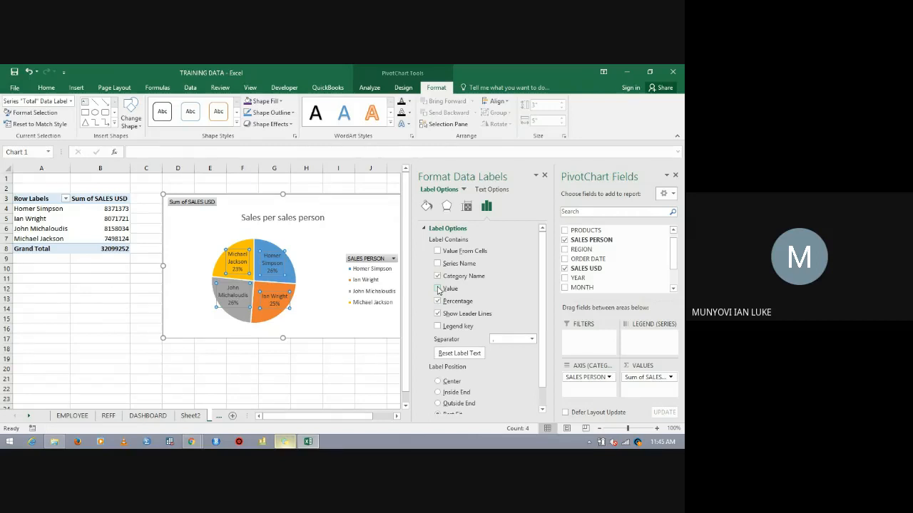
# Move the sales person pie chart to the DASHBOARD2 sheet as an embedded object.
pyautogui.click(355, 203)
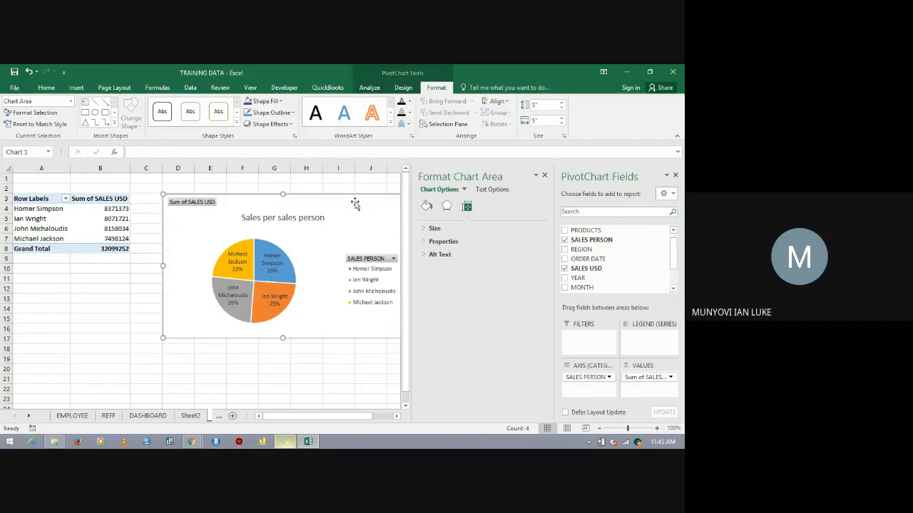
pyautogui.rightClick(355, 203)
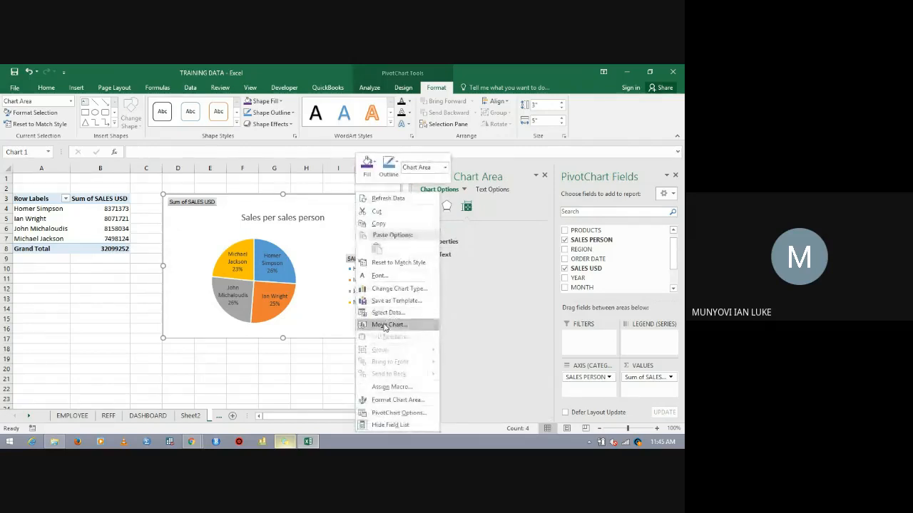
pyautogui.click(385, 326)
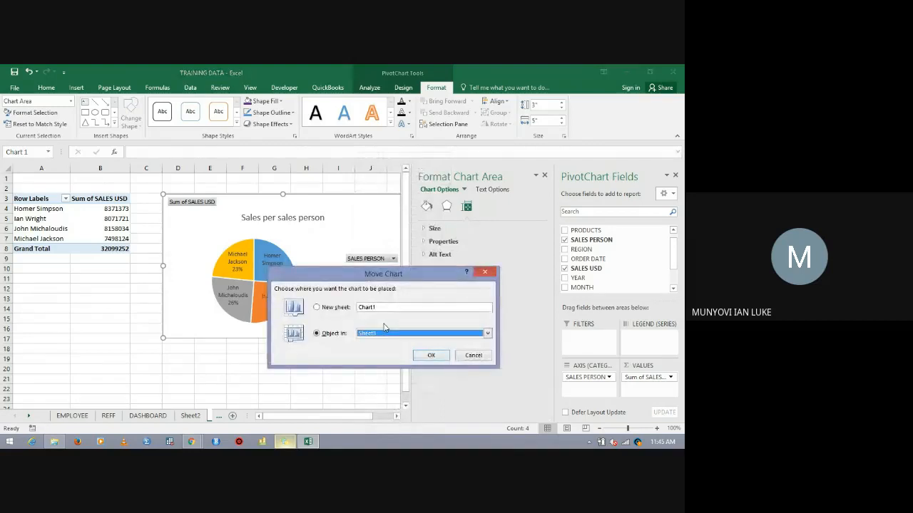
pyautogui.click(487, 333)
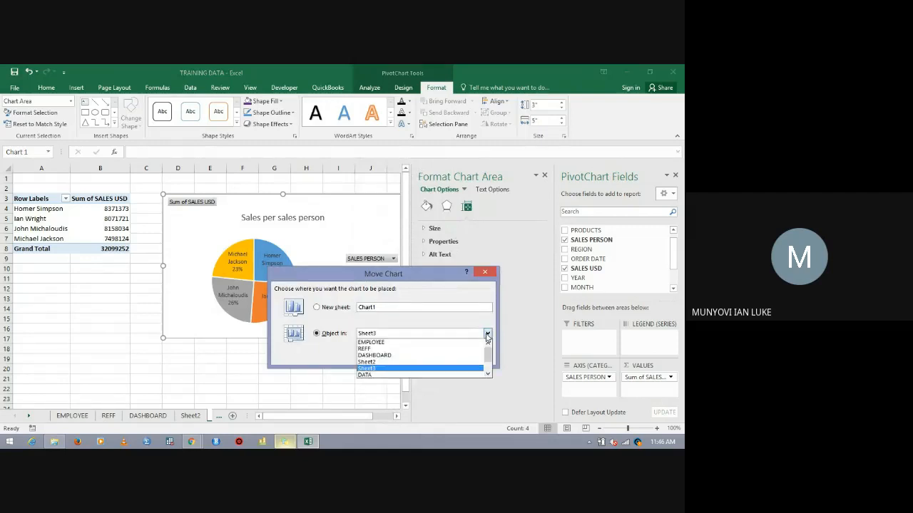
pyautogui.click(488, 374)
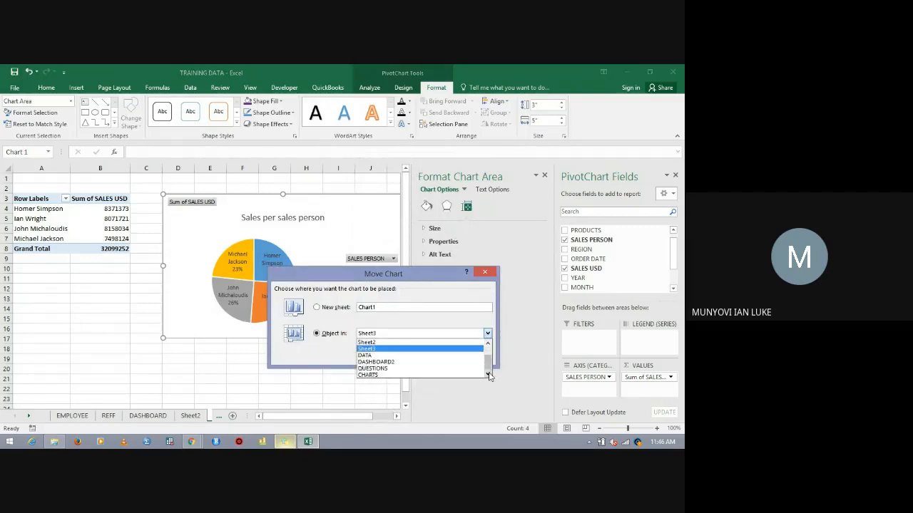
pyautogui.click(467, 362)
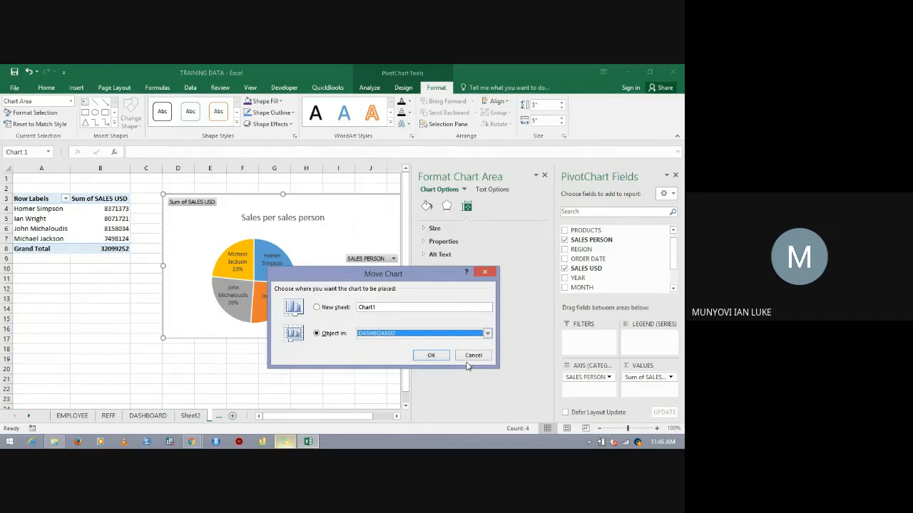
pyautogui.click(436, 355)
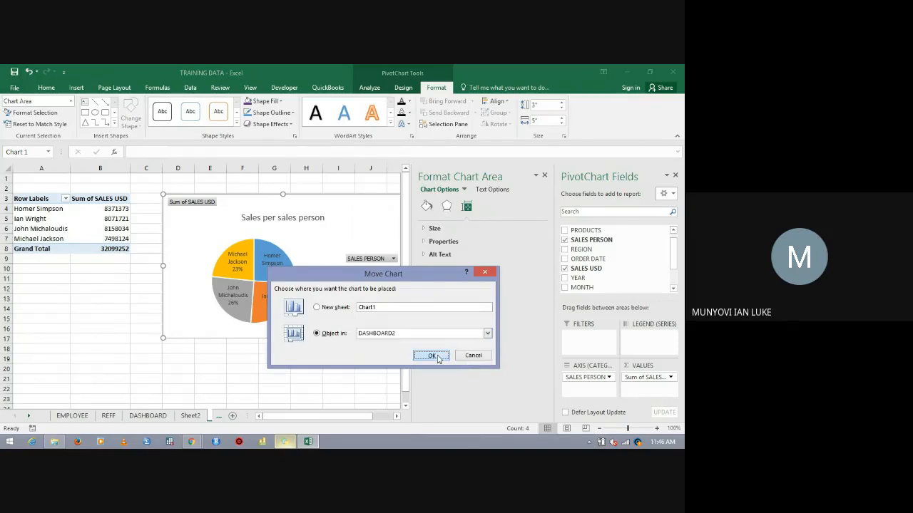
# Shrink the "Sales per sales person" chart and align it beside the "Sales per product" chart at the same height, with the side panes closed.
pyautogui.click(545, 176)
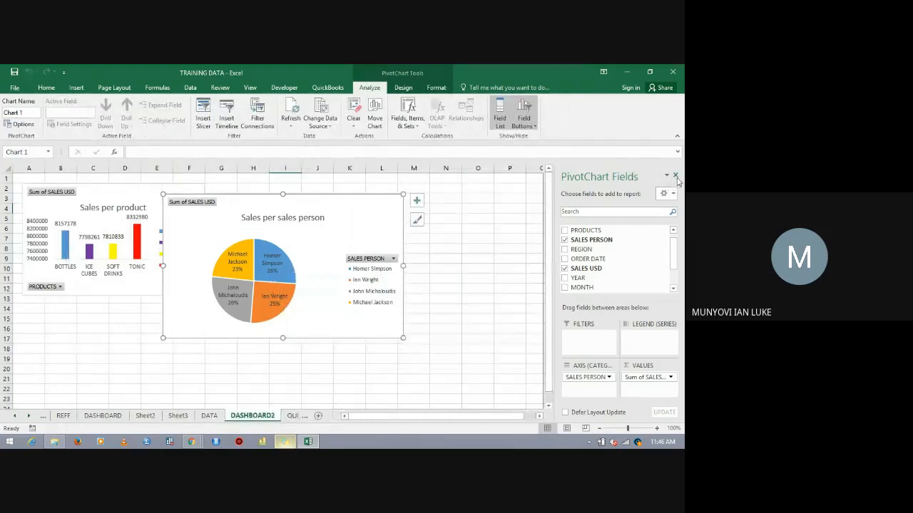
pyautogui.click(675, 175)
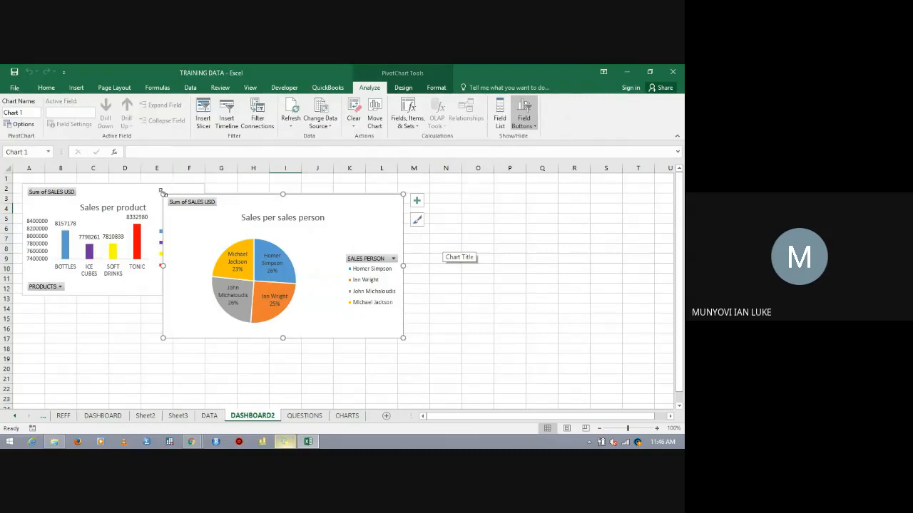
pyautogui.moveTo(163, 192); pyautogui.dragTo(196, 213)
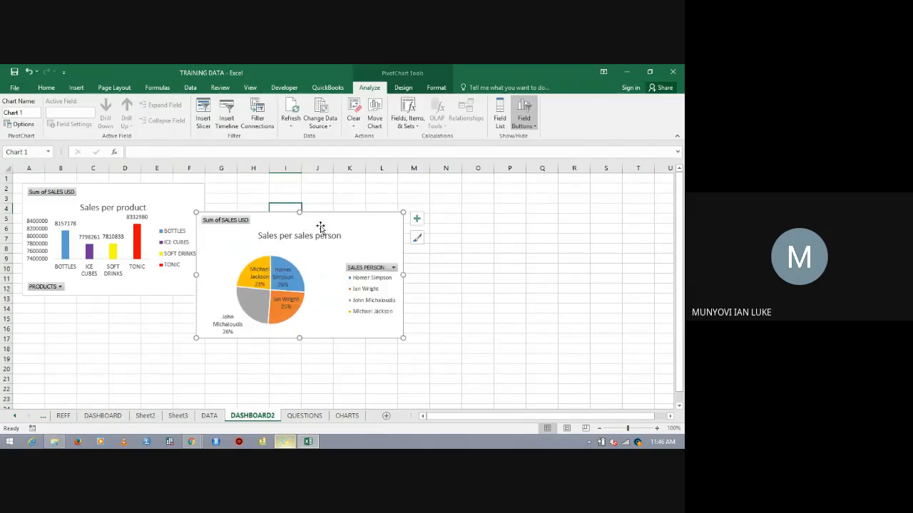
pyautogui.moveTo(356, 221); pyautogui.dragTo(367, 197)
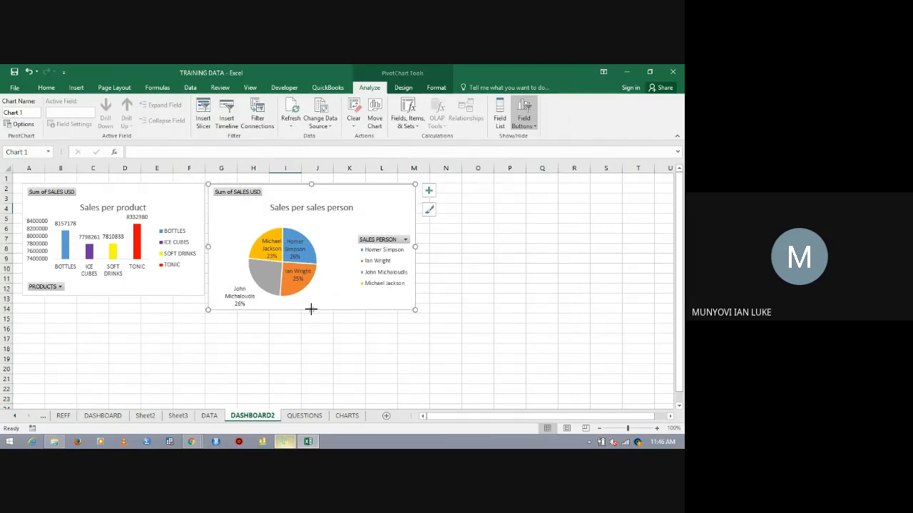
pyautogui.moveTo(311, 309); pyautogui.dragTo(311, 295)
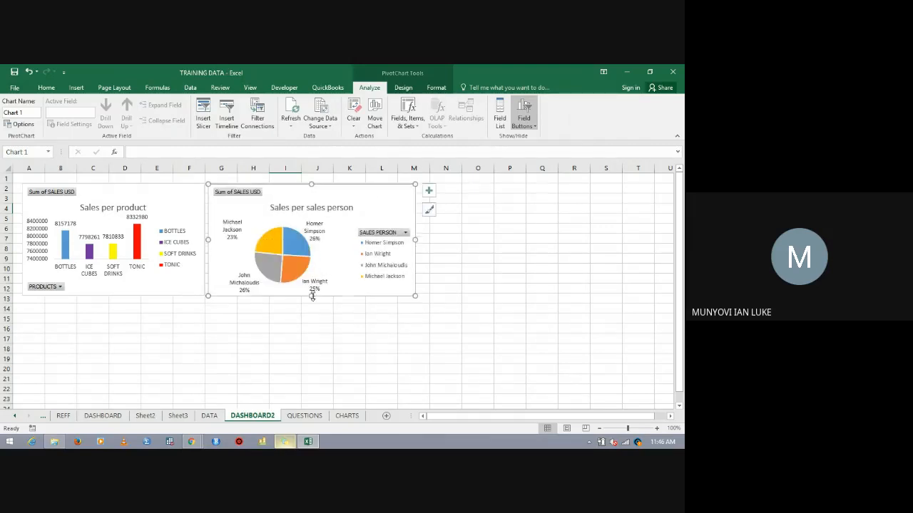
pyautogui.click(482, 207)
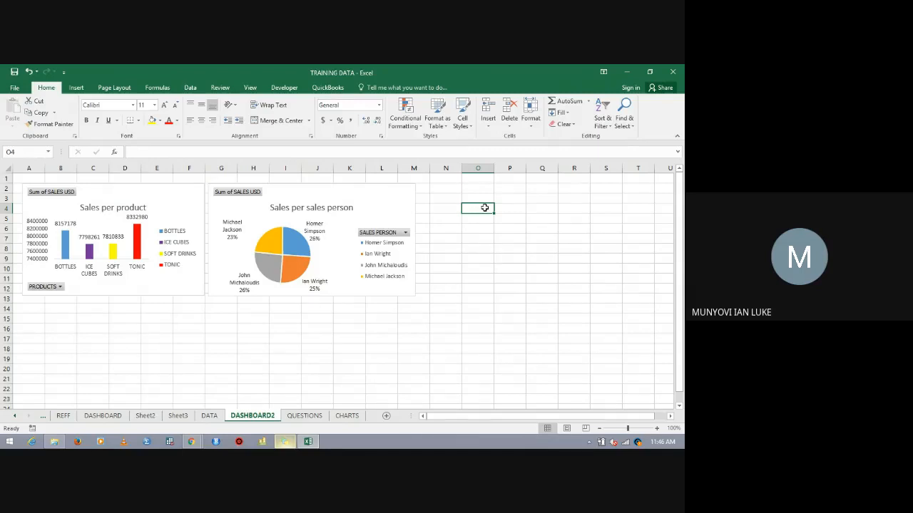
# Change the fifth objective on the QUESTIONS sheet to "SALES PER CUSTOMER" and return to DASHBOARD2.
pyautogui.click(305, 415)
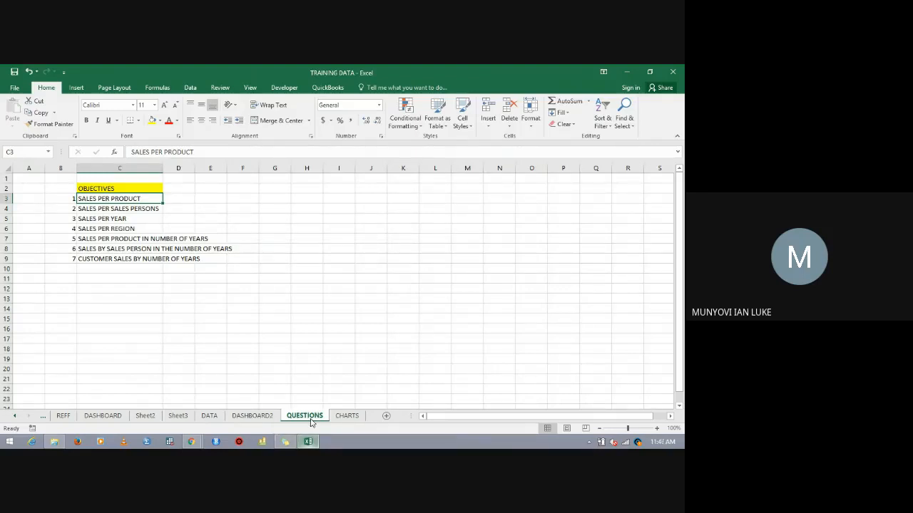
pyautogui.click(209, 416)
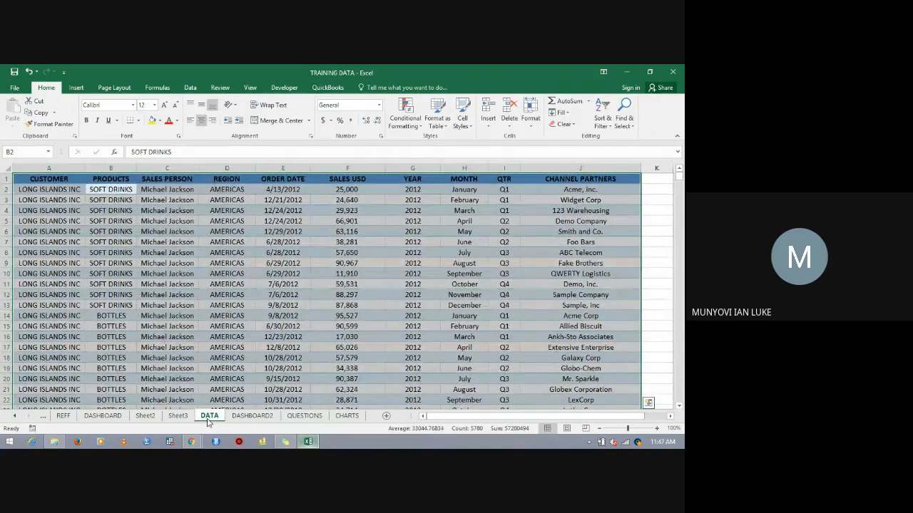
pyautogui.click(304, 417)
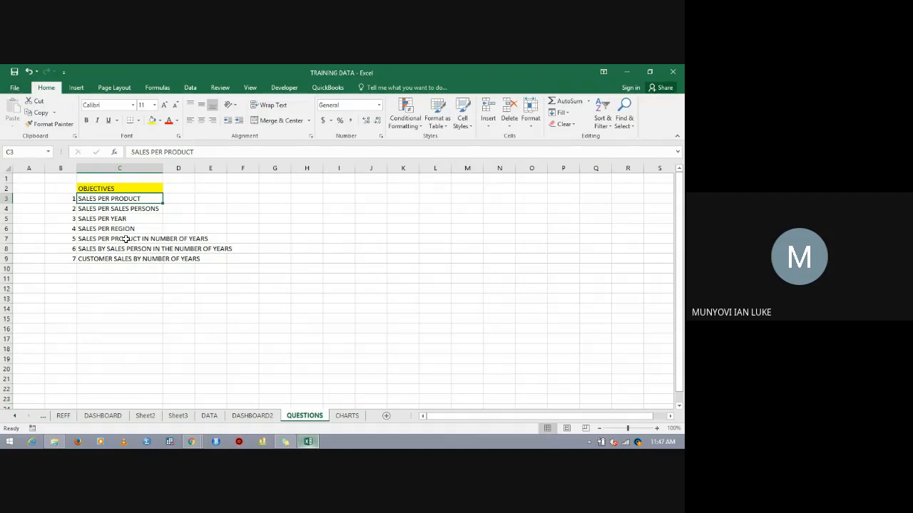
pyautogui.click(126, 239)
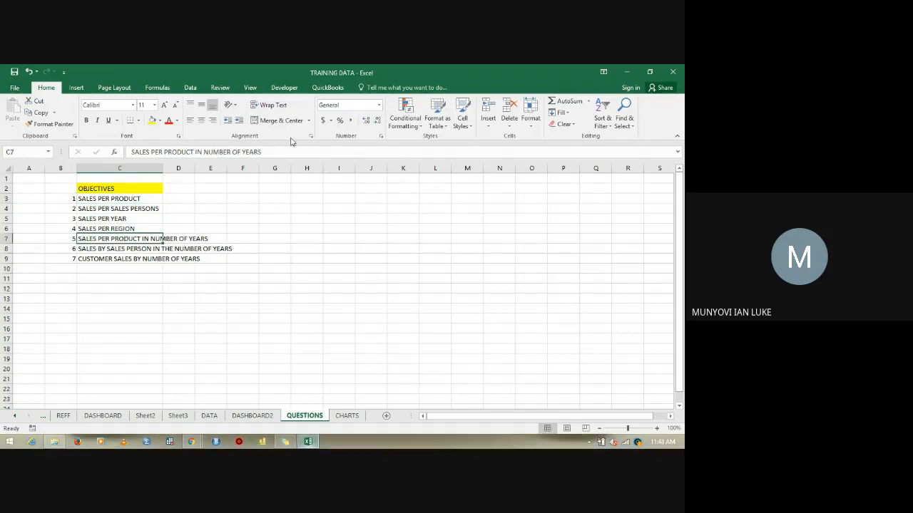
pyautogui.moveTo(266, 151); pyautogui.dragTo(173, 150)
pyautogui.press('BackSpace')
pyautogui.press('BackSpace')
pyautogui.press('BackSpace')
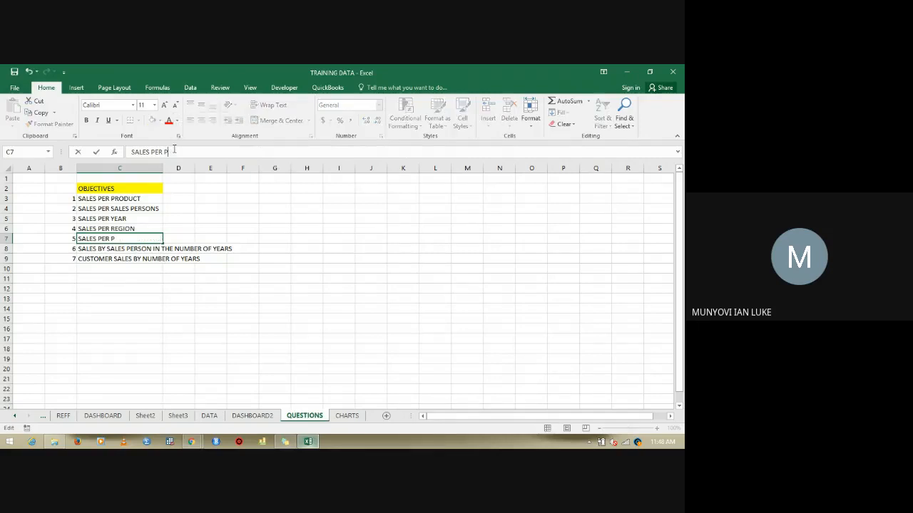
pyautogui.write('CUSTOMER')
pyautogui.click(247, 414)
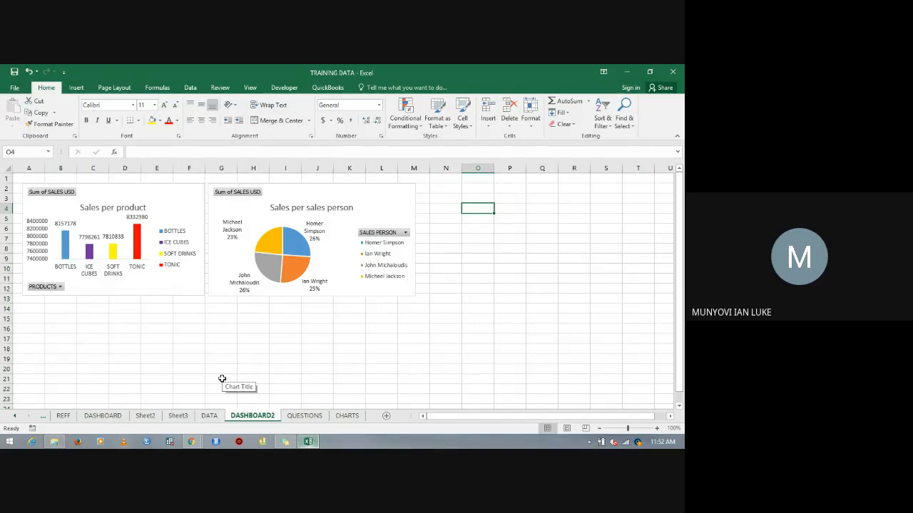
# Switch to the Google Meet window in Chrome and stop the call recording.
pyautogui.click(191, 442)
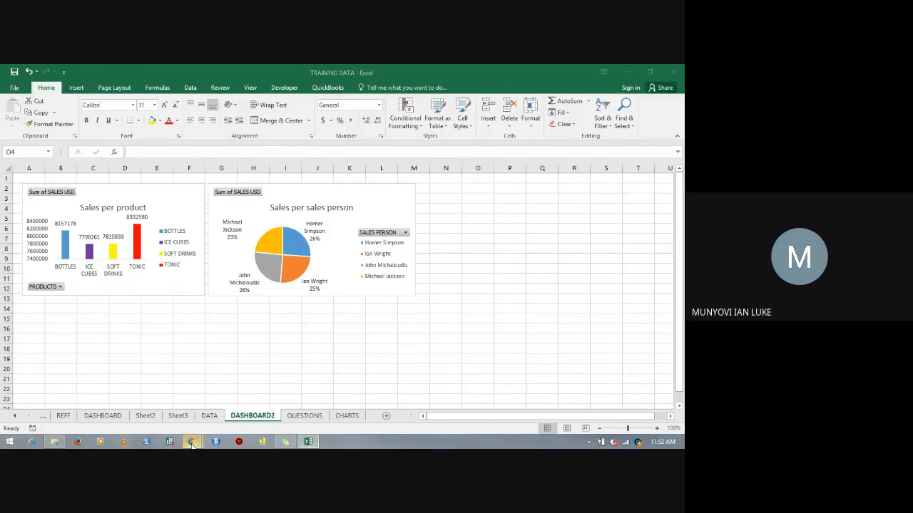
pyautogui.click(191, 442)
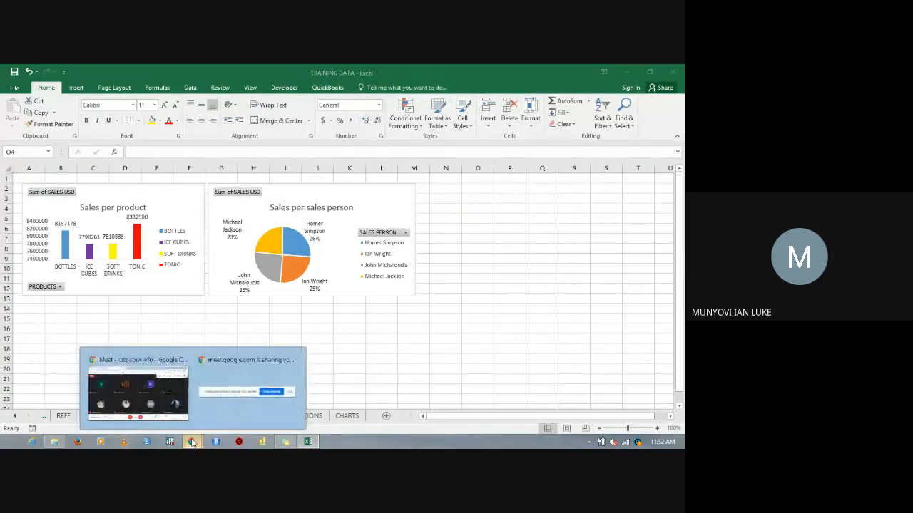
pyautogui.click(158, 394)
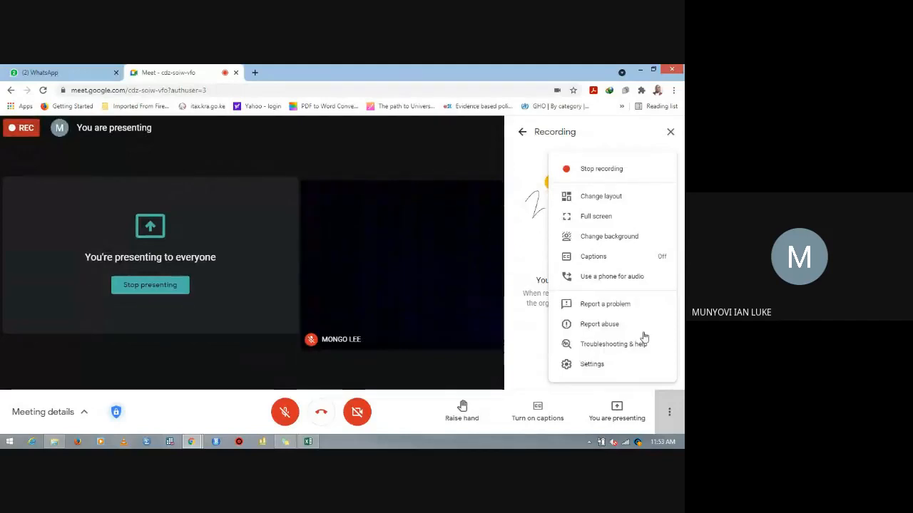
pyautogui.click(608, 173)
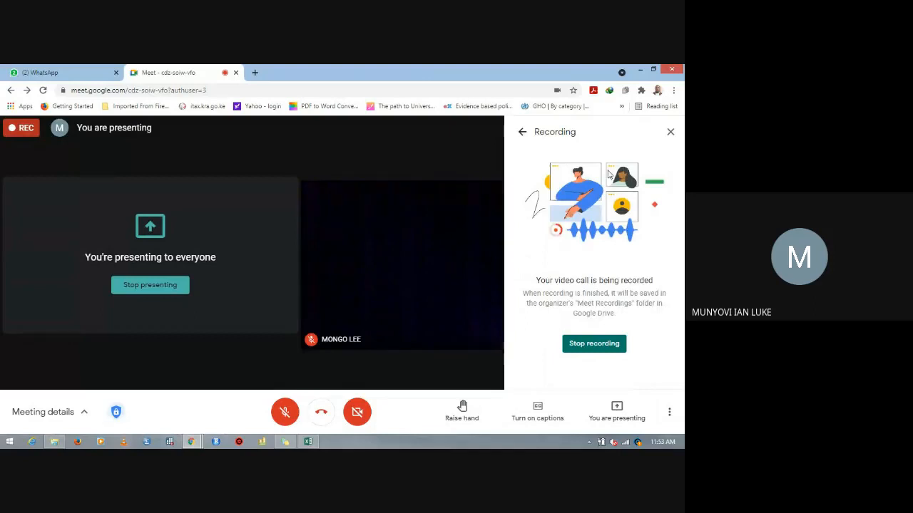
pyautogui.click(596, 343)
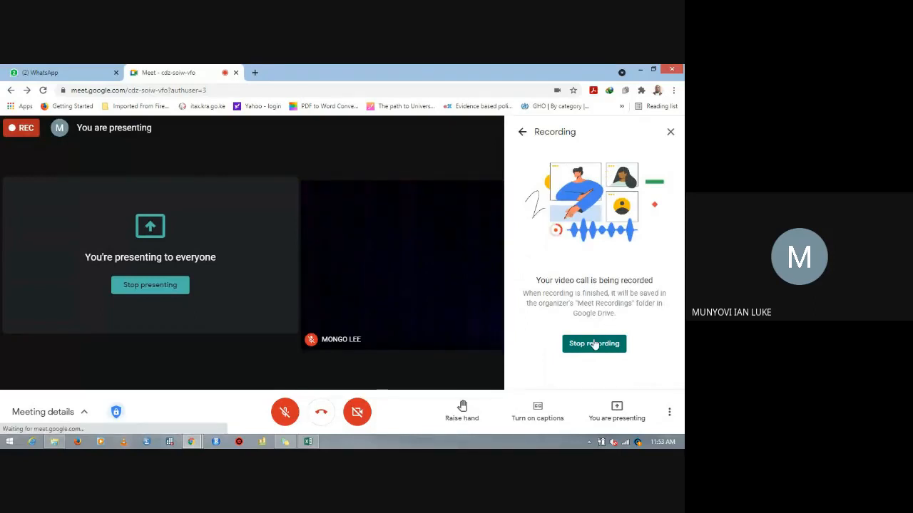